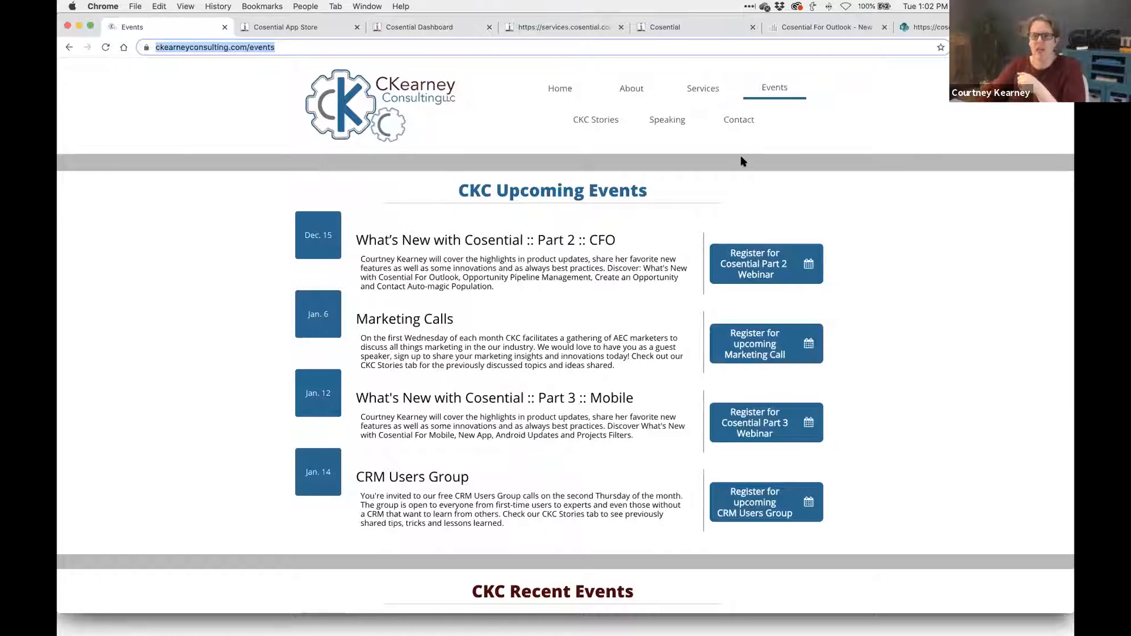
- Read The Latest CRM News article from CKC Stories, then go back to the Cosential App Store
{"action": "left_click", "coordinate": [602, 122]}
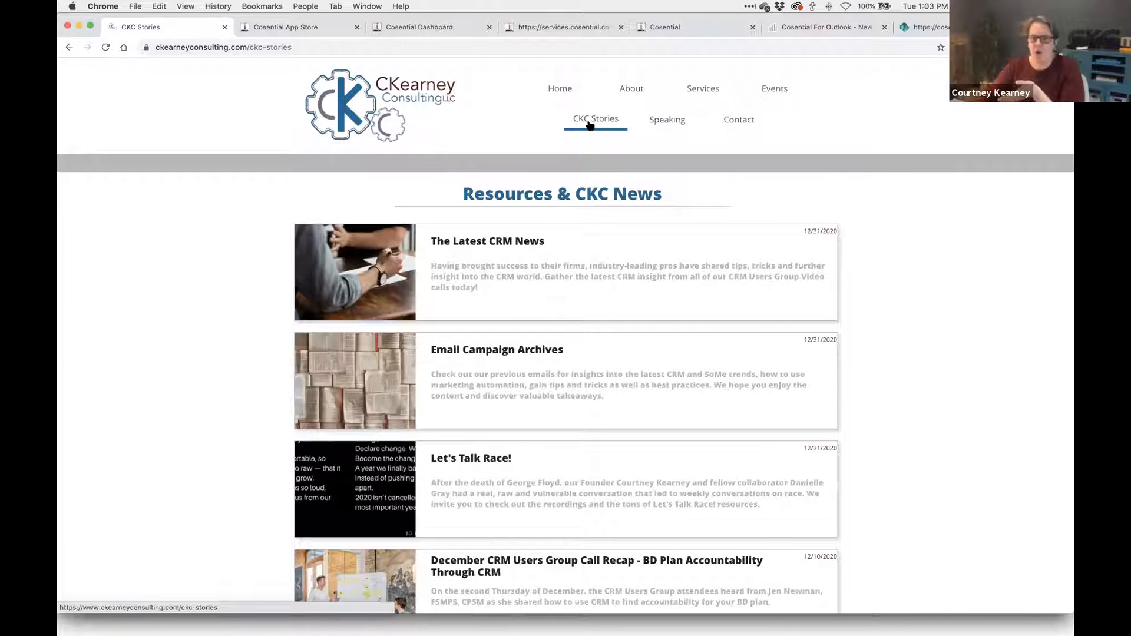
{"action": "scroll", "coordinate": [589, 125], "scroll_direction": "down", "scroll_amount": 2}
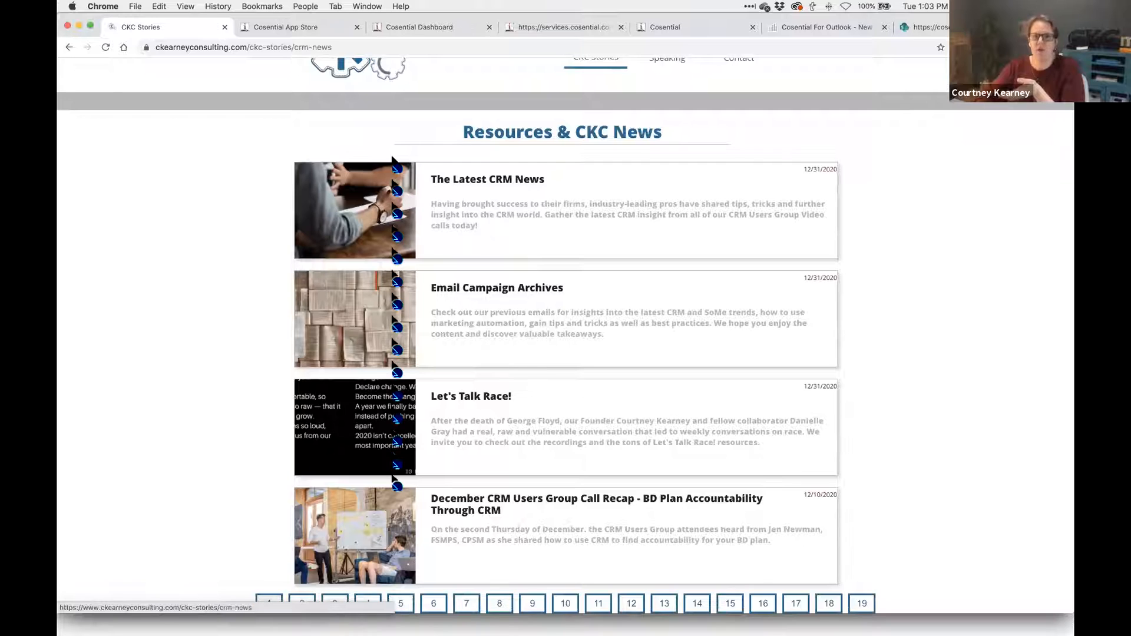
{"action": "left_click", "coordinate": [393, 194]}
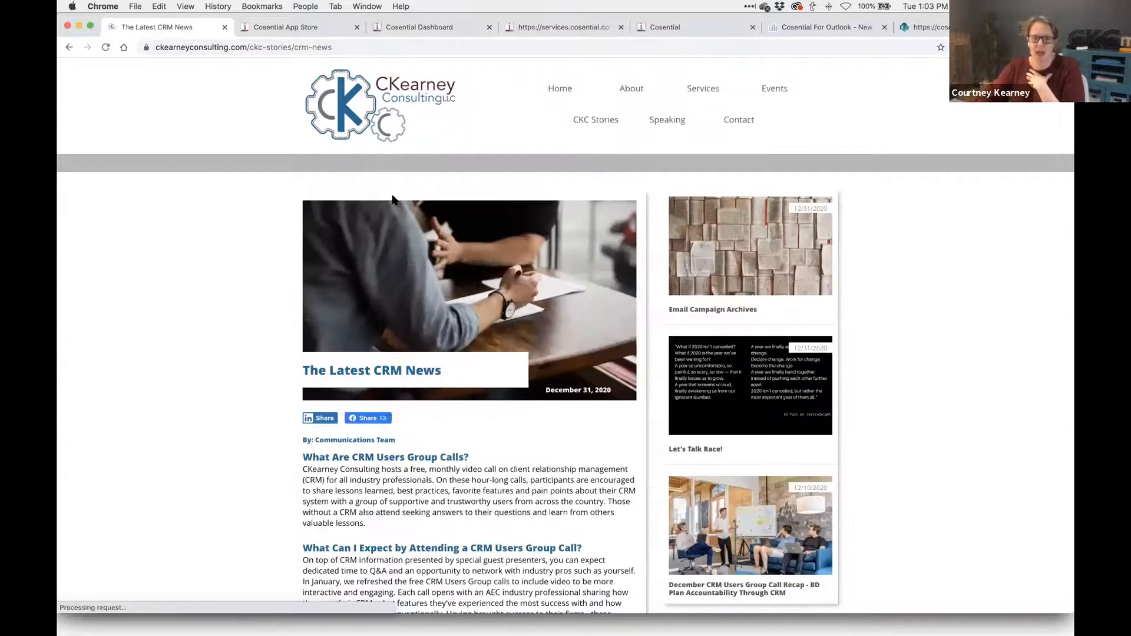
{"action": "scroll", "coordinate": [393, 199], "scroll_direction": "down", "scroll_amount": 10}
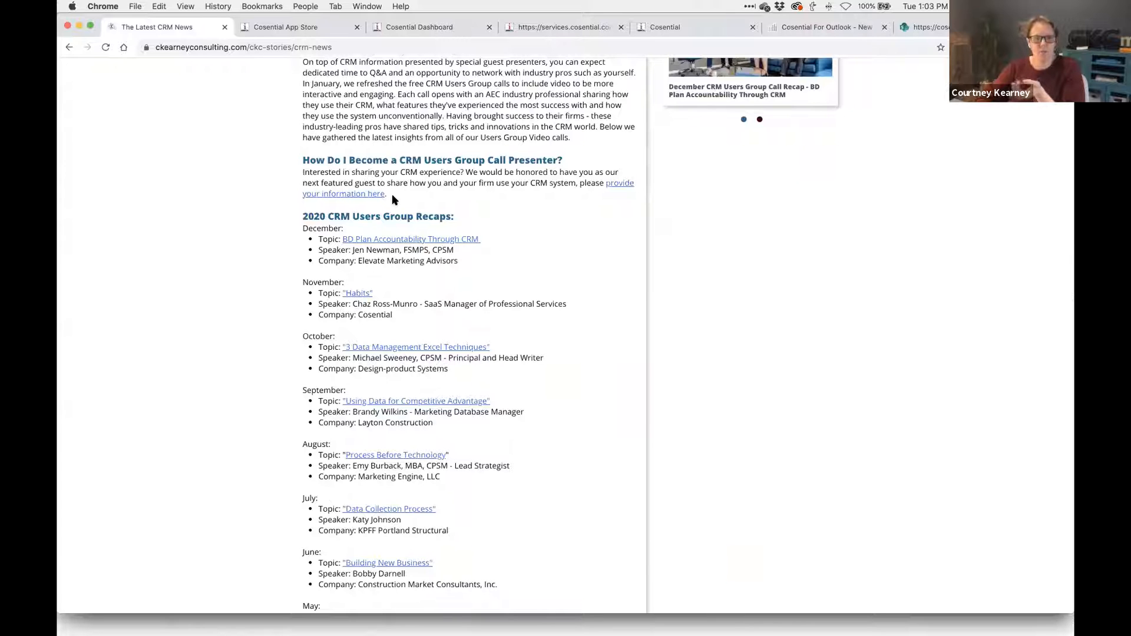
{"action": "scroll", "coordinate": [393, 199], "scroll_direction": "up", "scroll_amount": 6}
{"action": "scroll", "coordinate": [391, 193], "scroll_direction": "up", "scroll_amount": 5}
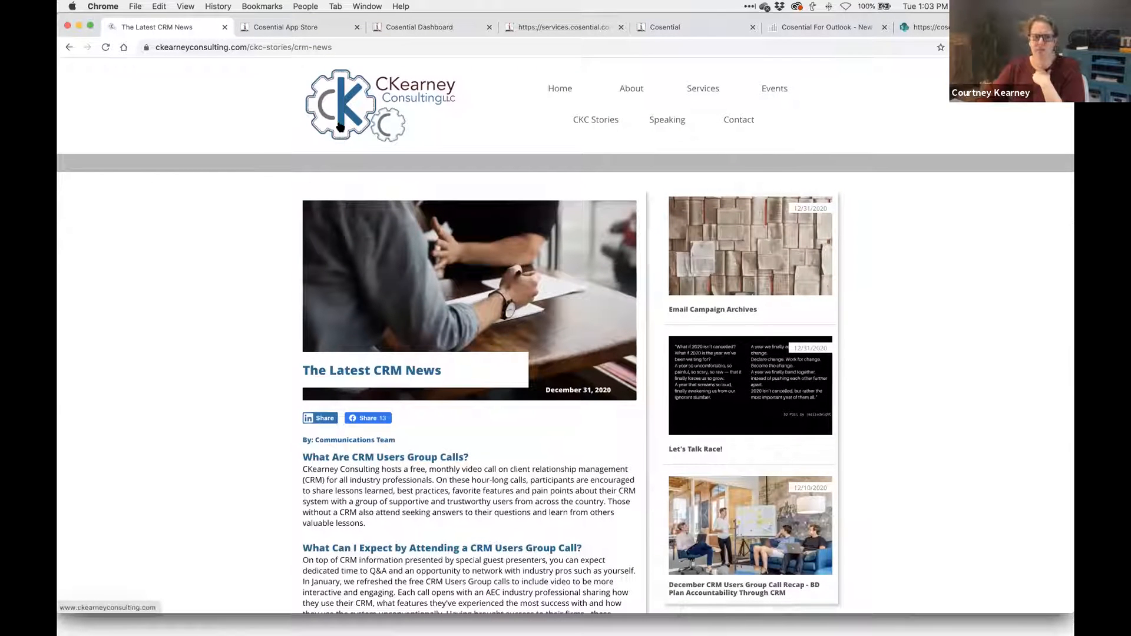
{"action": "left_click", "coordinate": [301, 34]}
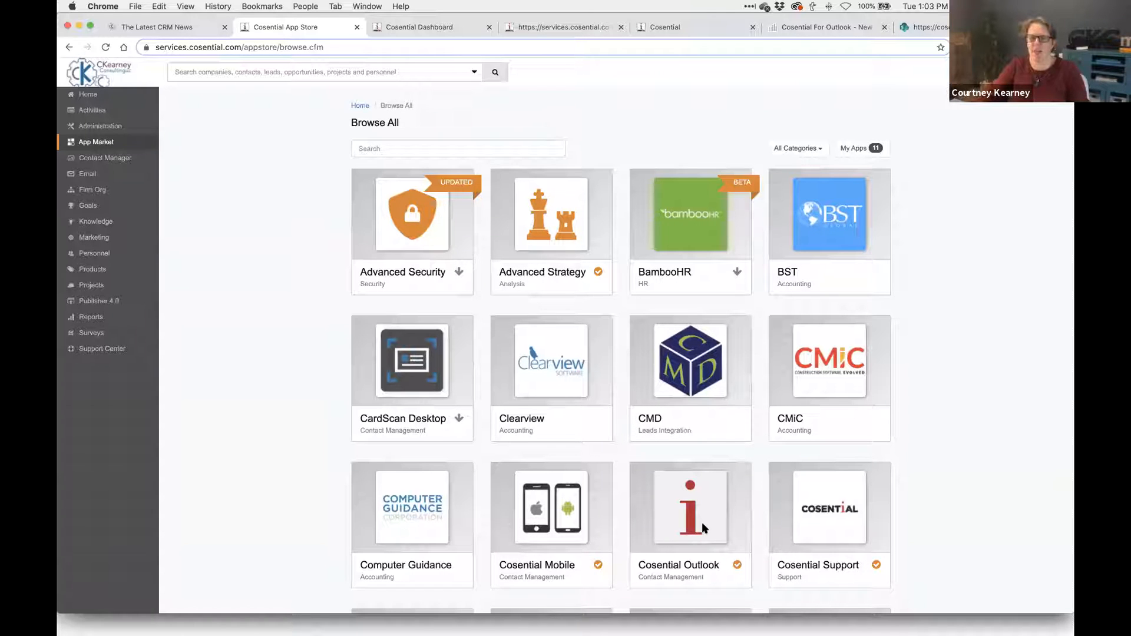
- Go from the main Cosential page to the Cosential support help center
{"action": "left_click", "coordinate": [793, 26]}
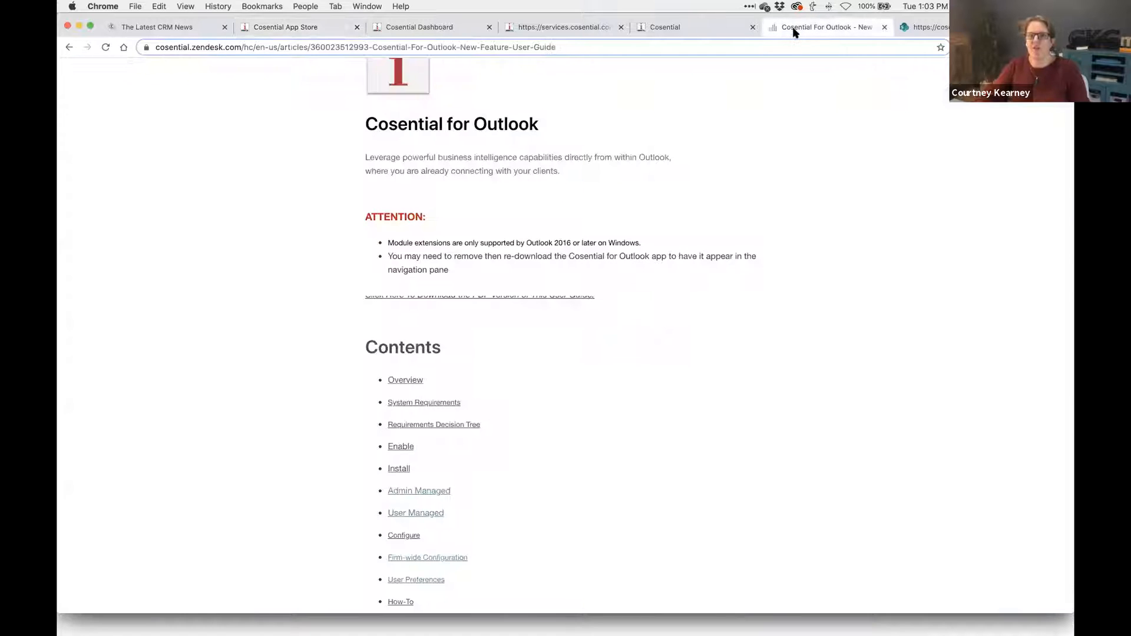
{"action": "scroll", "coordinate": [586, 144], "scroll_direction": "up", "scroll_amount": 5}
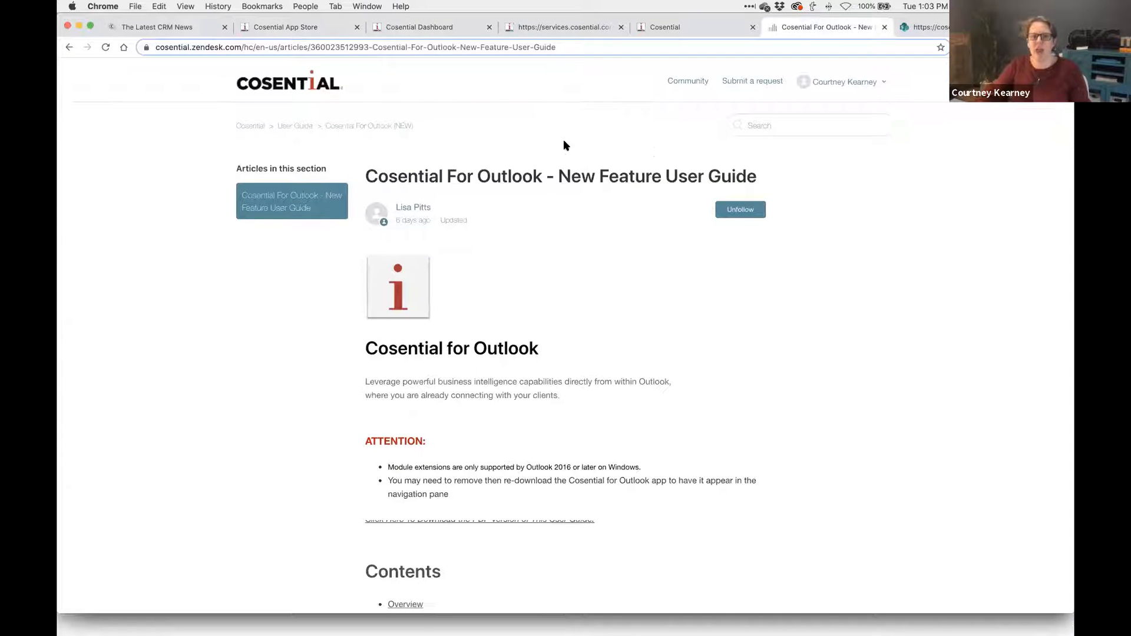
{"action": "left_click", "coordinate": [688, 33]}
{"action": "left_click", "coordinate": [97, 352]}
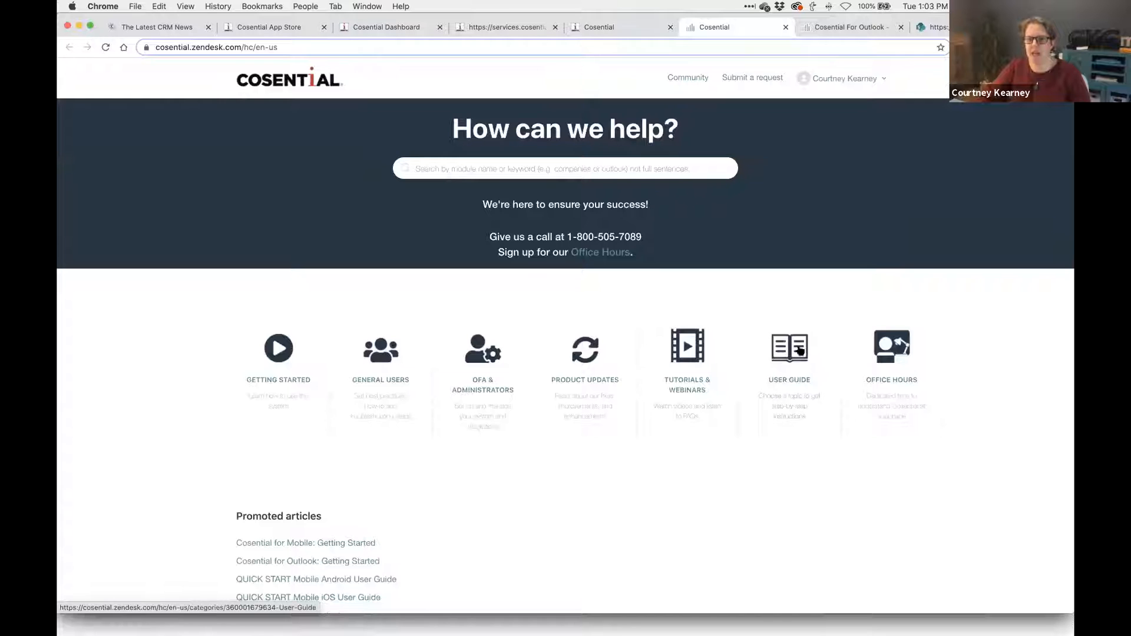
- Open User Guide > Cosential For Outlook (NEW) and read the New Feature User Guide article
{"action": "left_click", "coordinate": [788, 407]}
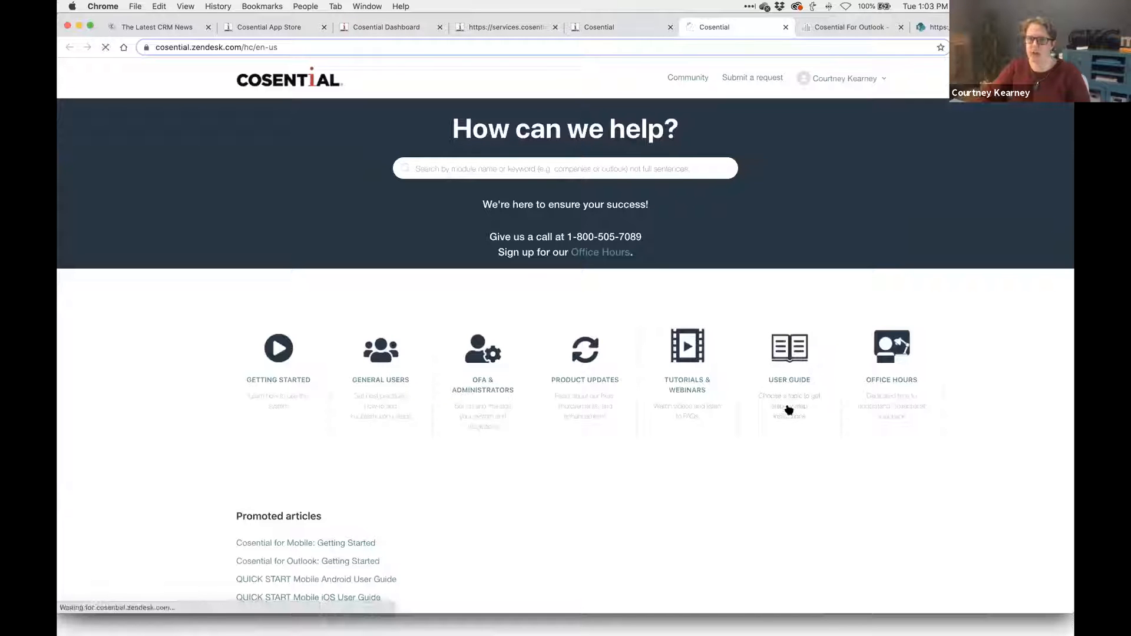
{"action": "scroll", "coordinate": [320, 495], "scroll_direction": "down", "scroll_amount": 2}
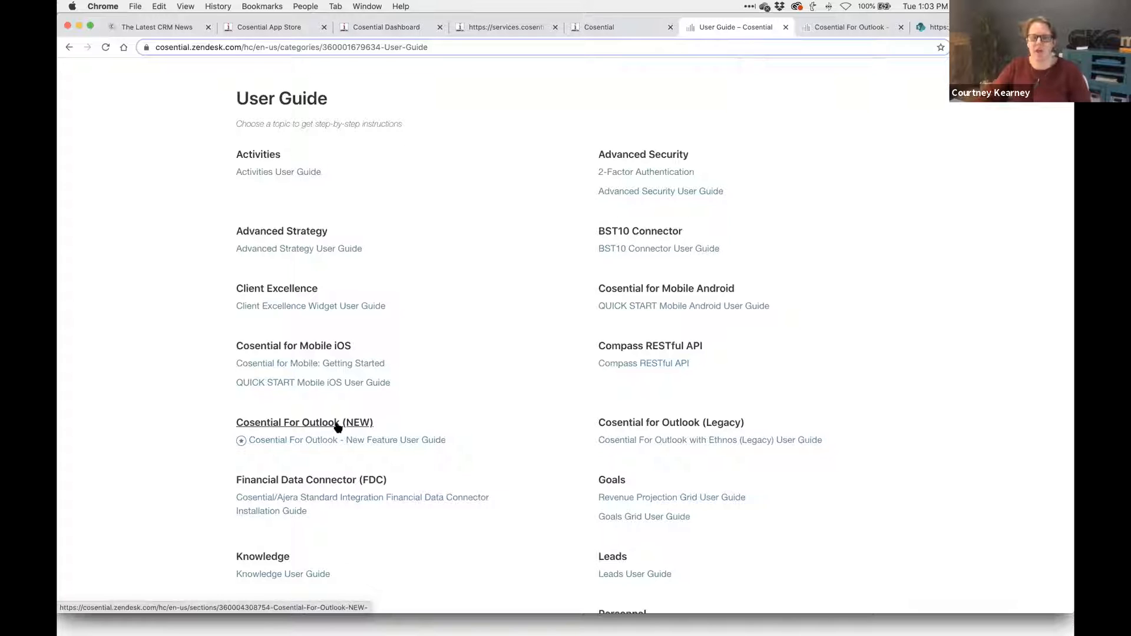
{"action": "left_click", "coordinate": [337, 424]}
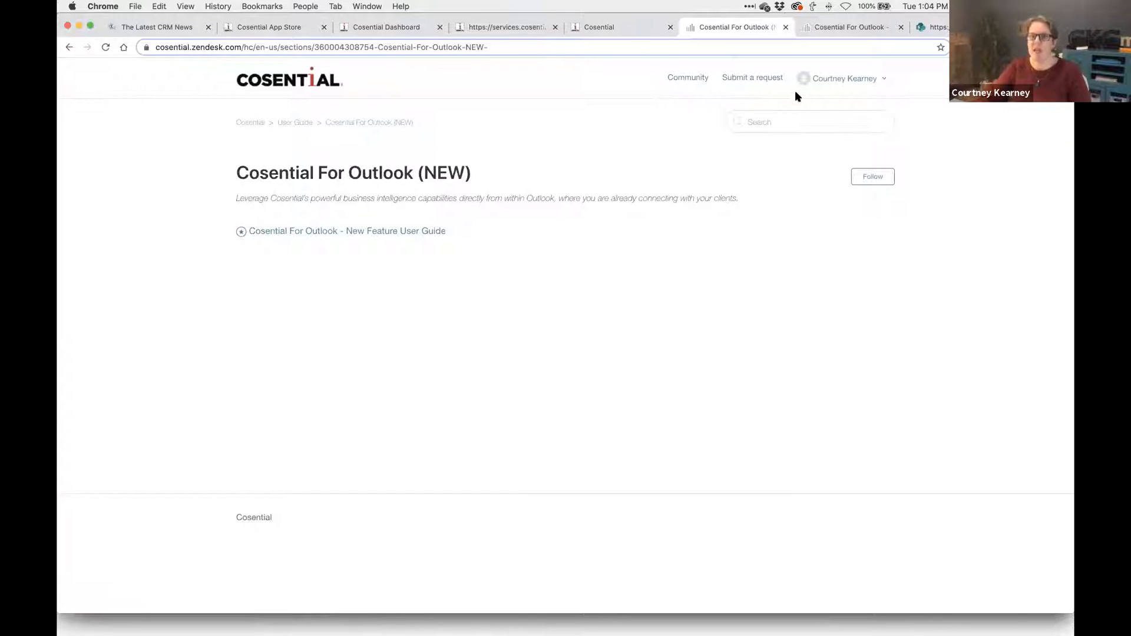
{"action": "left_click", "coordinate": [833, 33]}
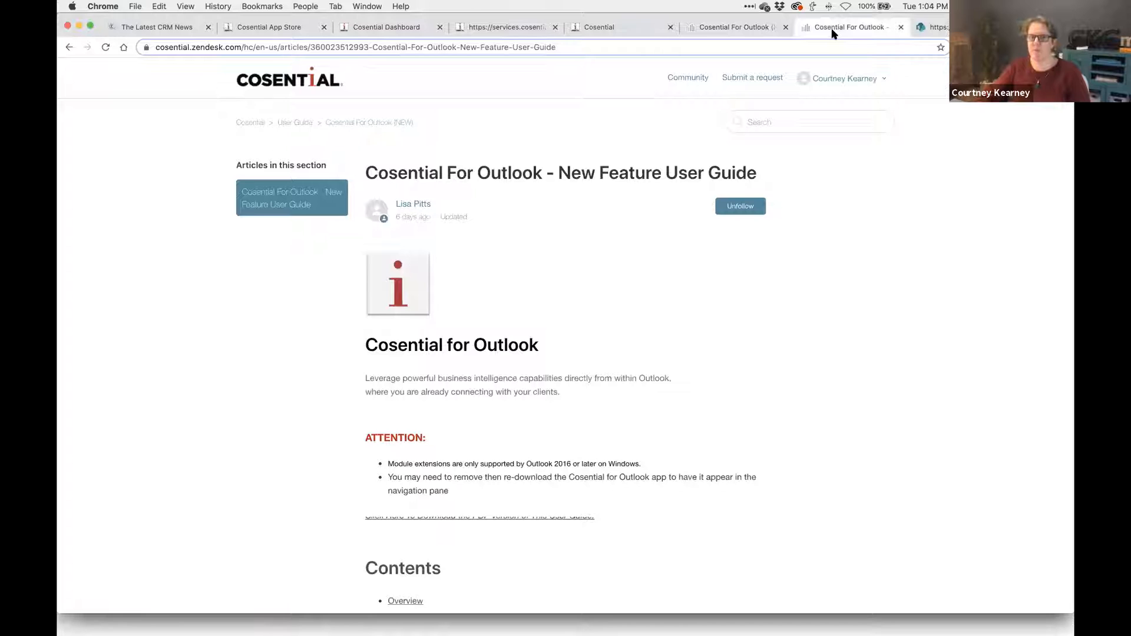
{"action": "scroll", "coordinate": [658, 317], "scroll_direction": "down", "scroll_amount": 3}
{"action": "scroll", "coordinate": [657, 316], "scroll_direction": "down", "scroll_amount": 4}
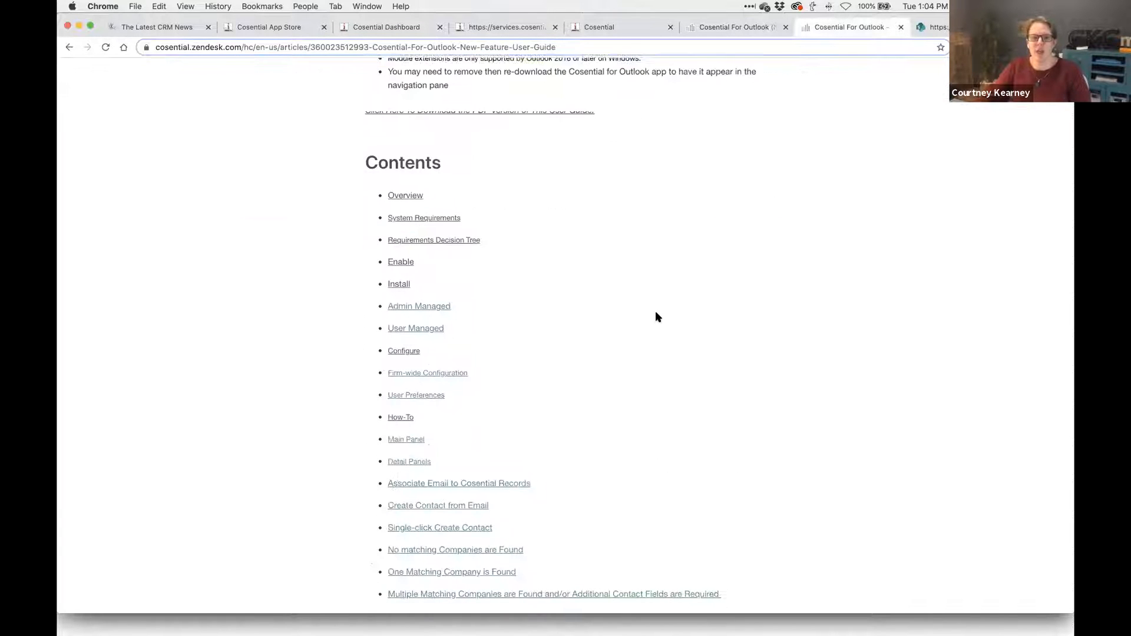
{"action": "scroll", "coordinate": [483, 312], "scroll_direction": "down", "scroll_amount": 3}
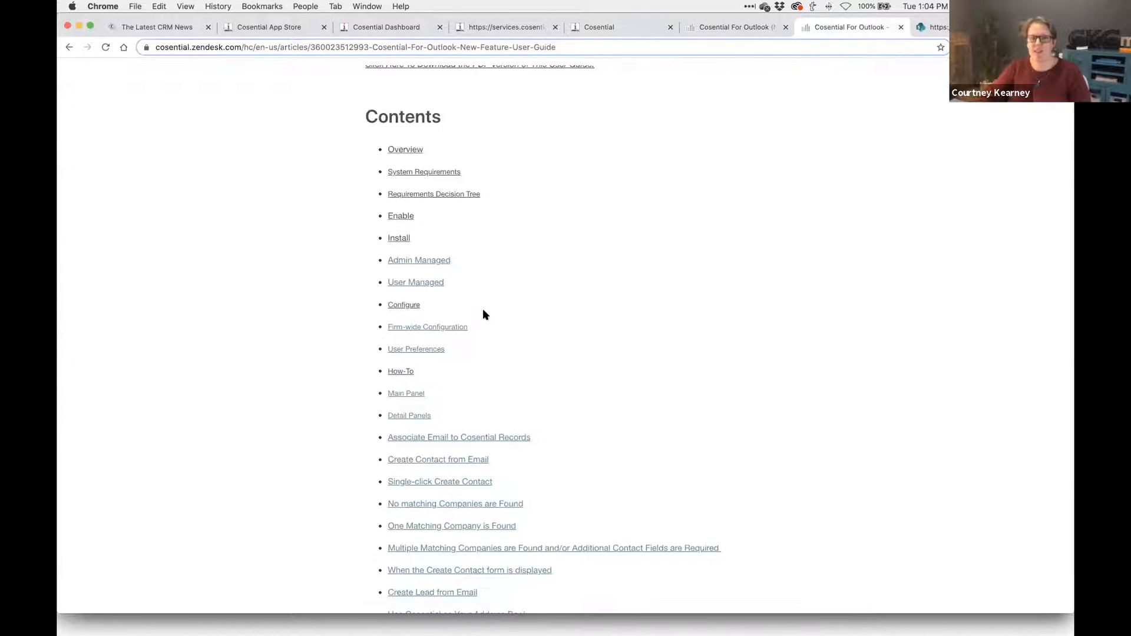
{"action": "scroll", "coordinate": [483, 309], "scroll_direction": "up", "scroll_amount": 10}
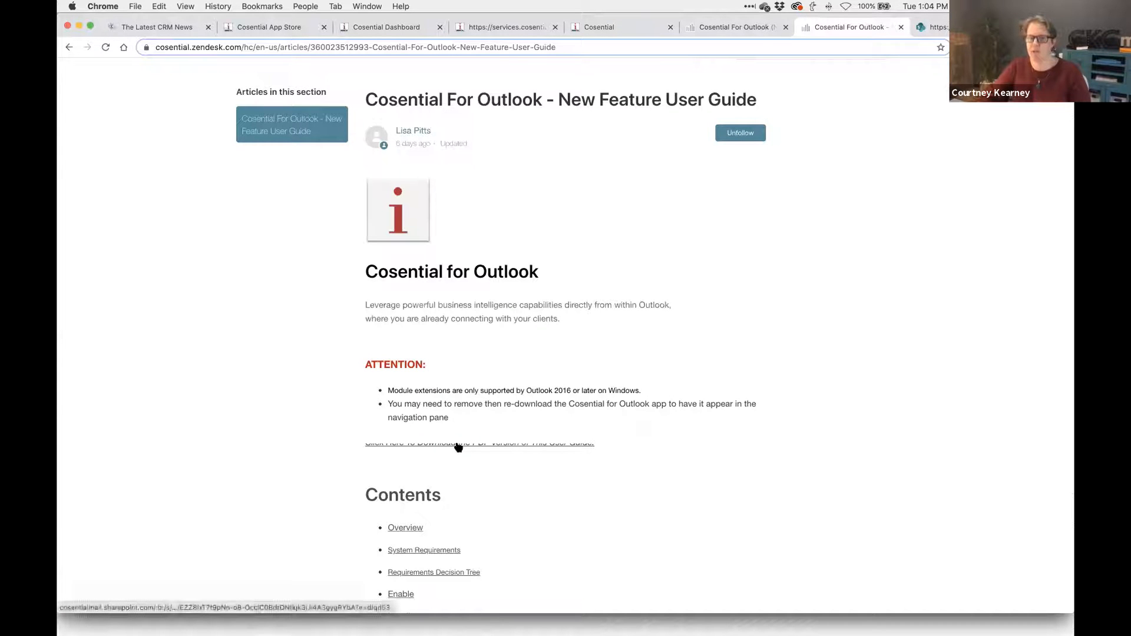
- Open the PDF version of the Cosential for Outlook guide in SharePoint and read through it
{"action": "left_click", "coordinate": [934, 26]}
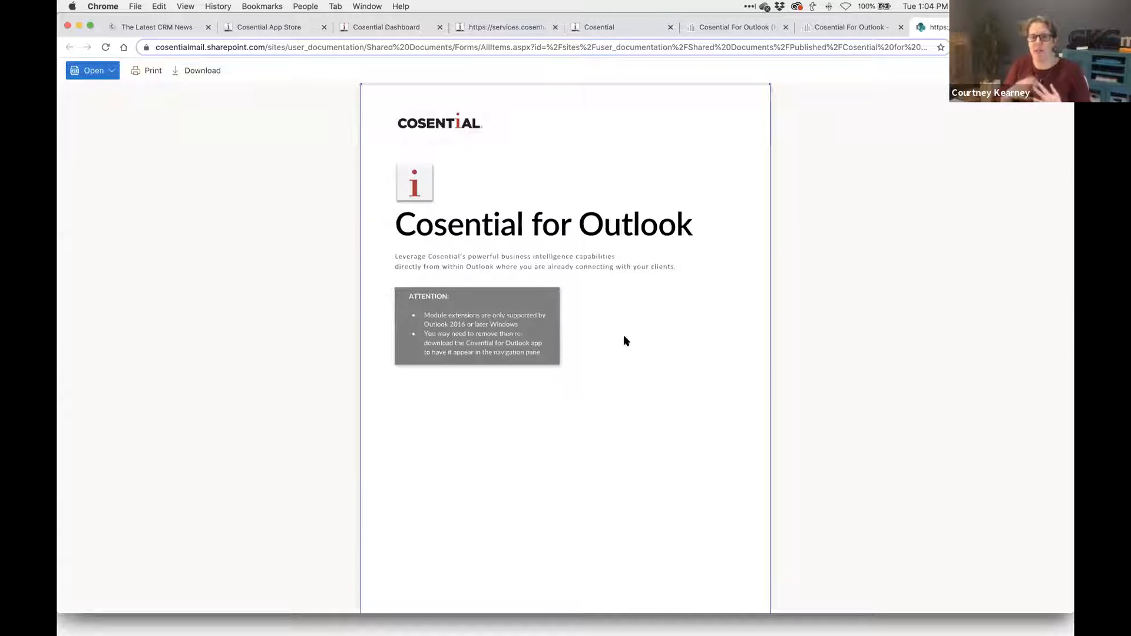
{"action": "scroll", "coordinate": [625, 340], "scroll_direction": "down", "scroll_amount": 10}
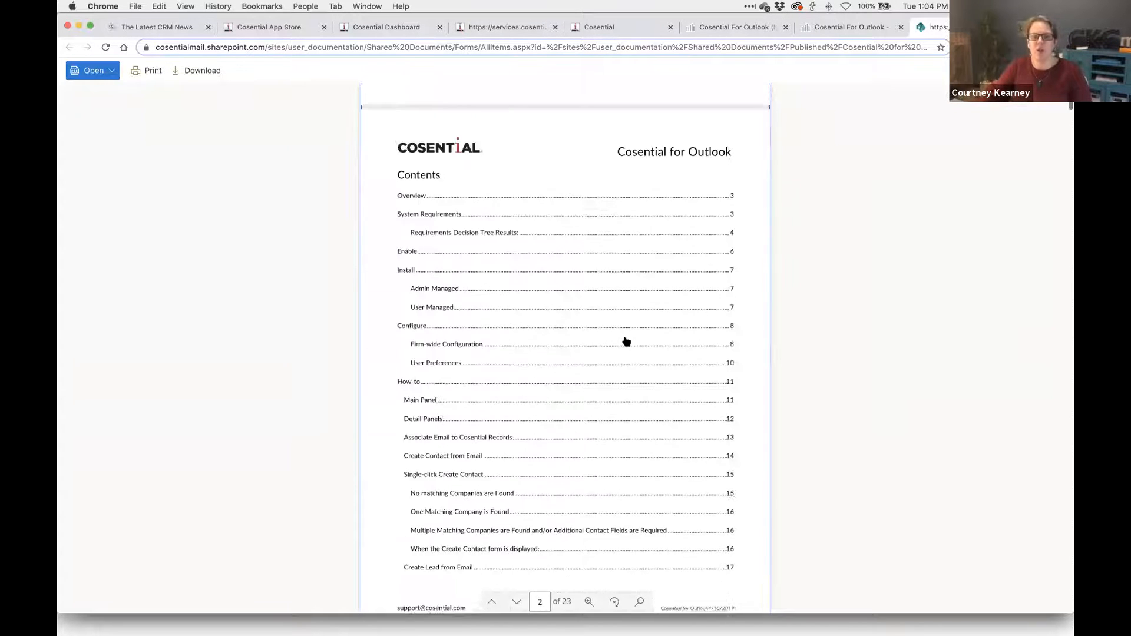
{"action": "scroll", "coordinate": [625, 341], "scroll_direction": "down", "scroll_amount": 15}
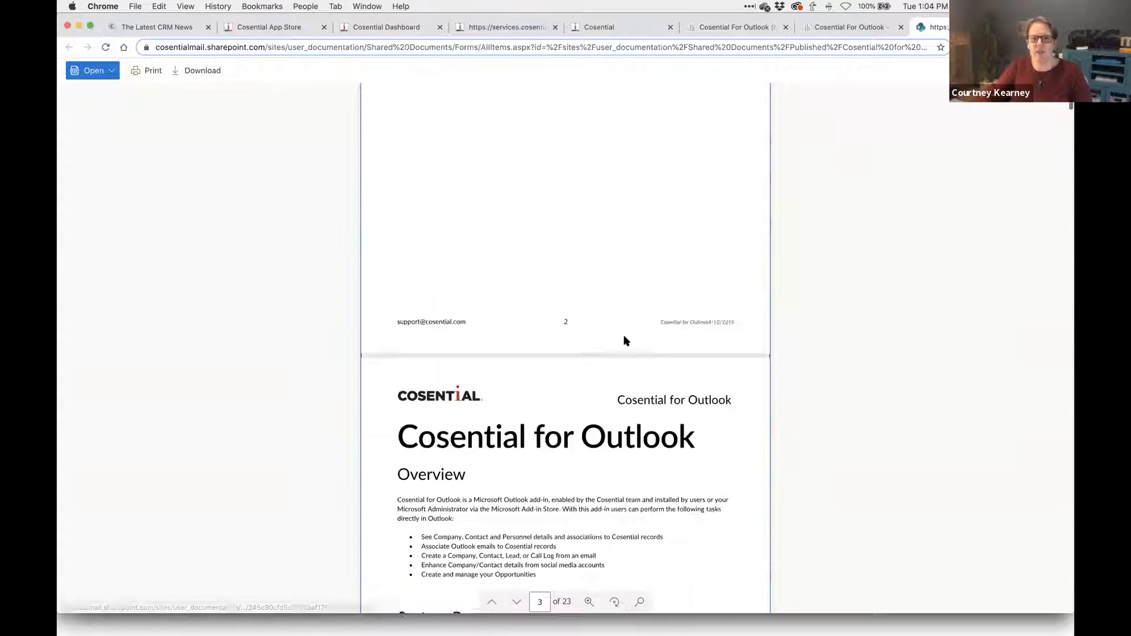
{"action": "scroll", "coordinate": [626, 340], "scroll_direction": "down", "scroll_amount": 10}
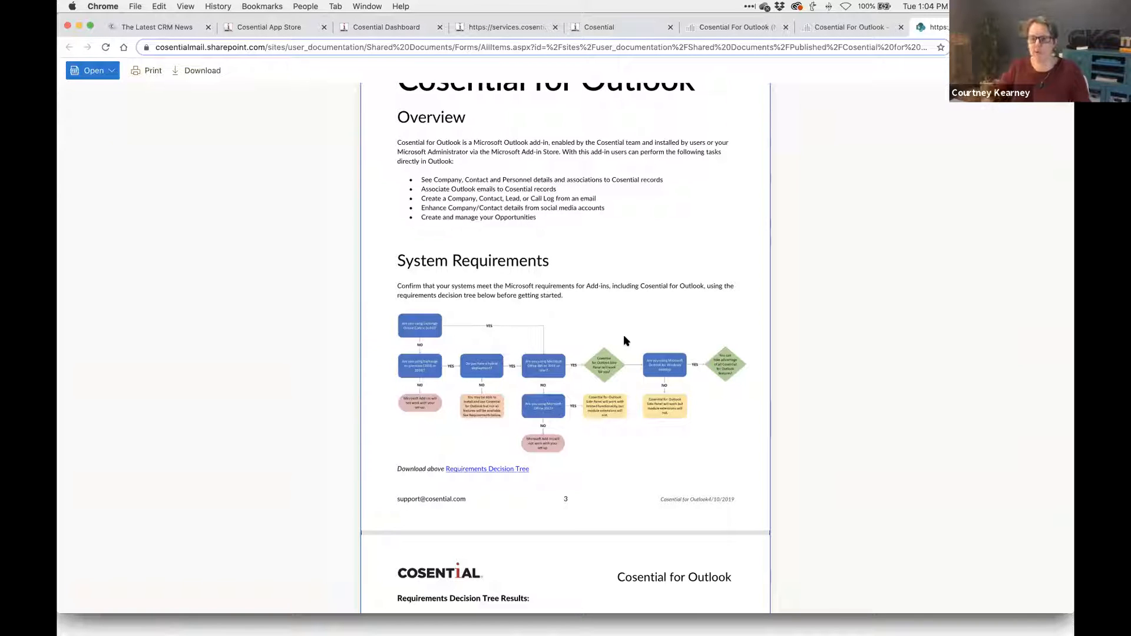
{"action": "scroll", "coordinate": [624, 337], "scroll_direction": "down", "scroll_amount": 6}
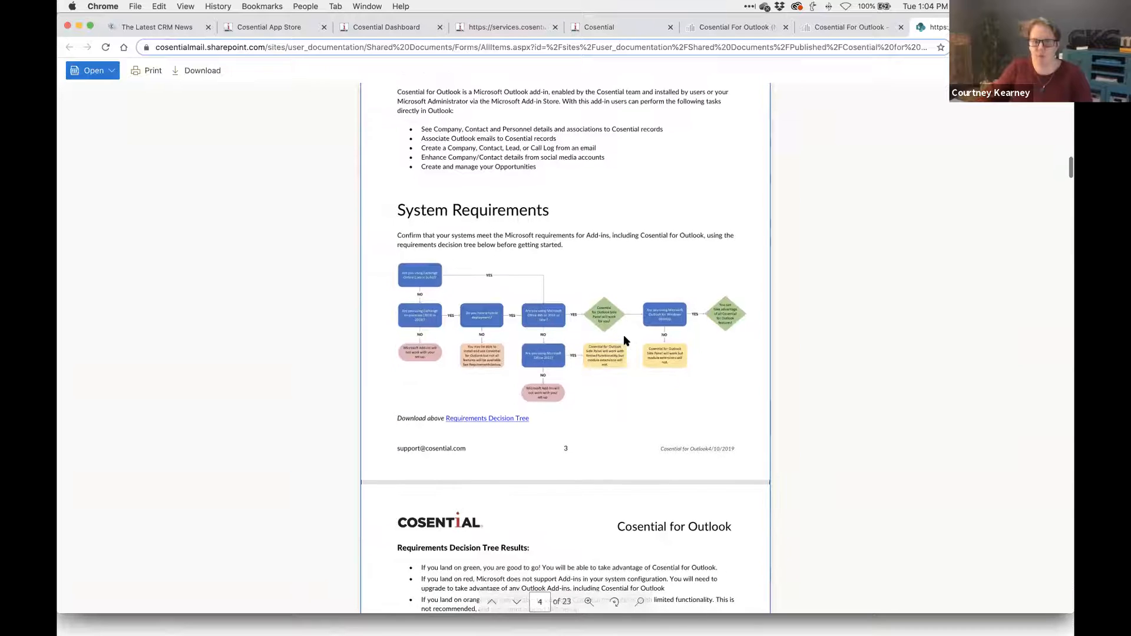
{"action": "scroll", "coordinate": [625, 338], "scroll_direction": "down", "scroll_amount": 5}
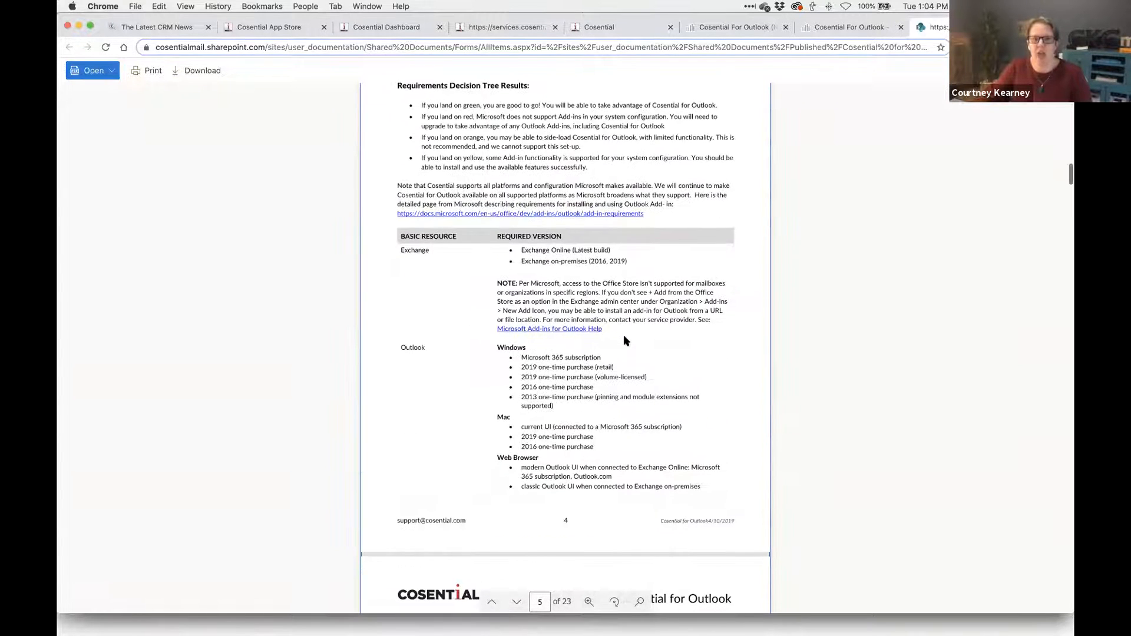
{"action": "scroll", "coordinate": [625, 339], "scroll_direction": "down", "scroll_amount": 1}
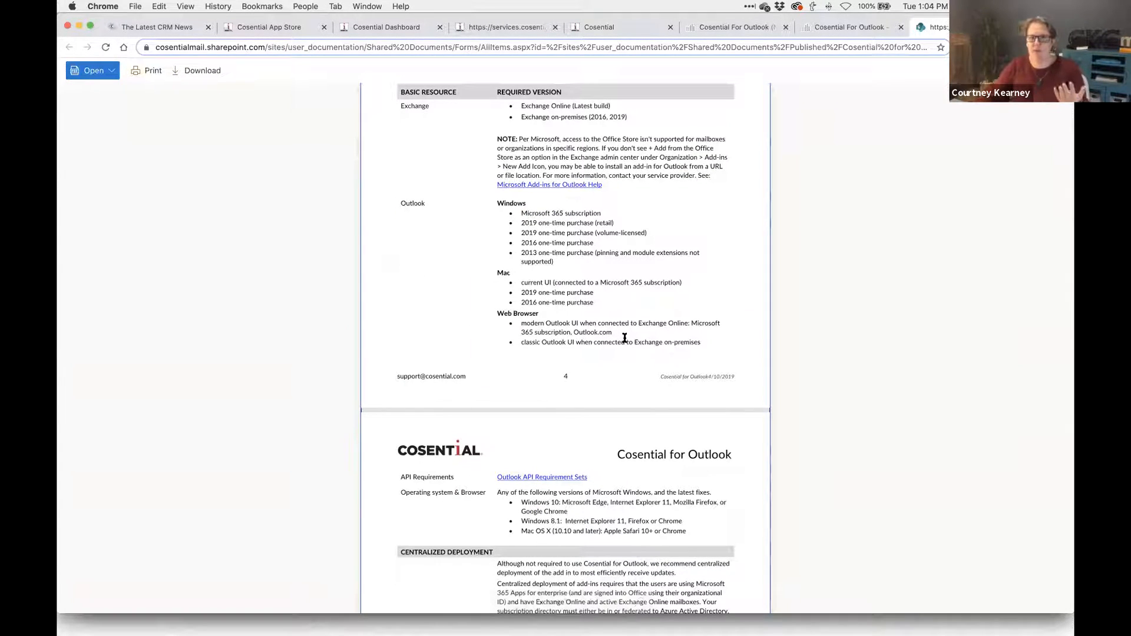
{"action": "scroll", "coordinate": [624, 337], "scroll_direction": "down", "scroll_amount": 6}
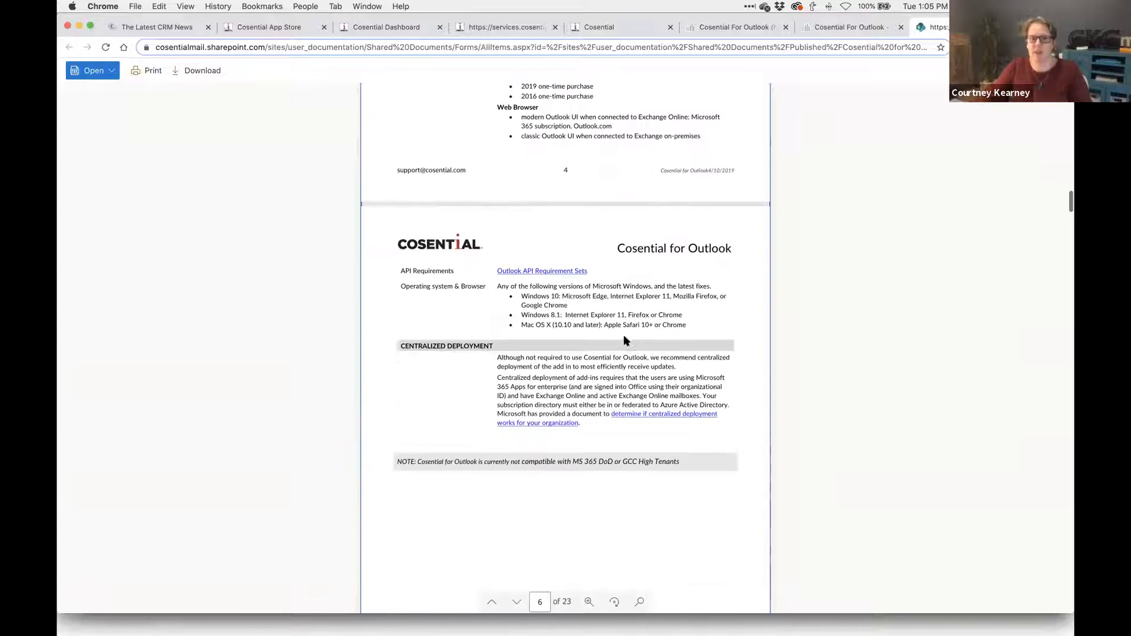
{"action": "scroll", "coordinate": [624, 340], "scroll_direction": "down", "scroll_amount": 5}
{"action": "scroll", "coordinate": [623, 336], "scroll_direction": "down", "scroll_amount": 4}
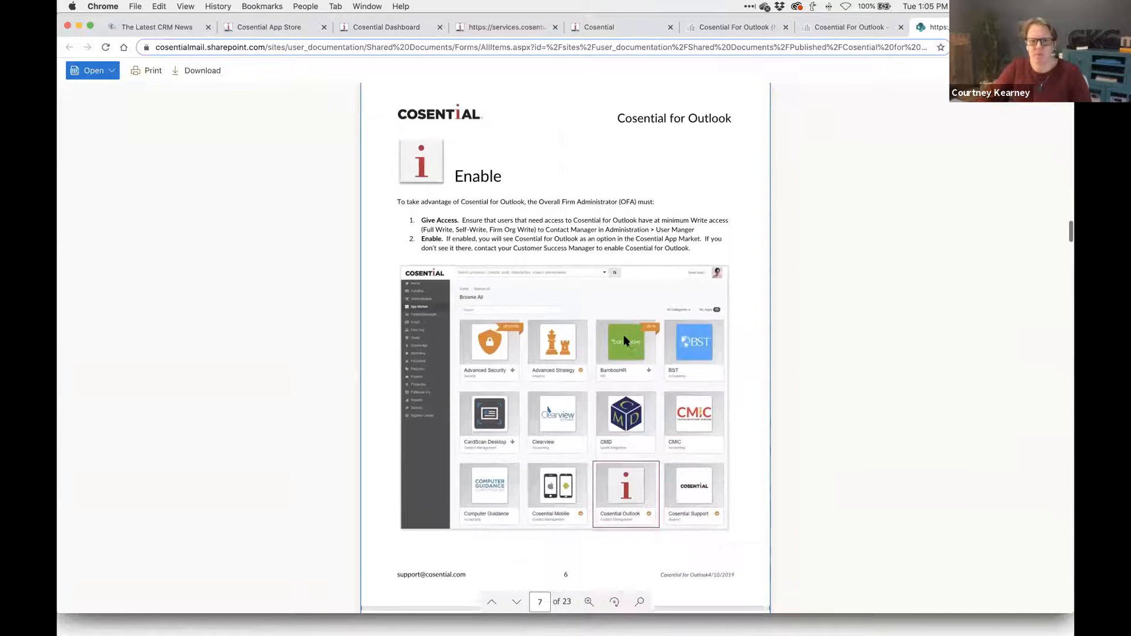
{"action": "scroll", "coordinate": [624, 340], "scroll_direction": "down", "scroll_amount": 15}
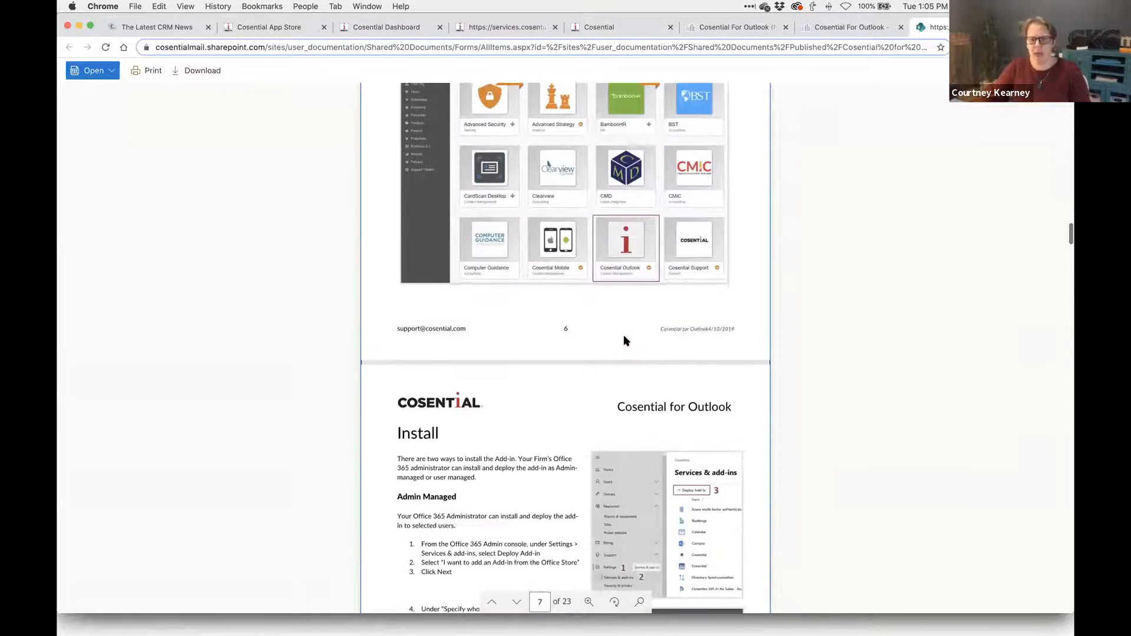
{"action": "scroll", "coordinate": [624, 340], "scroll_direction": "down", "scroll_amount": 2}
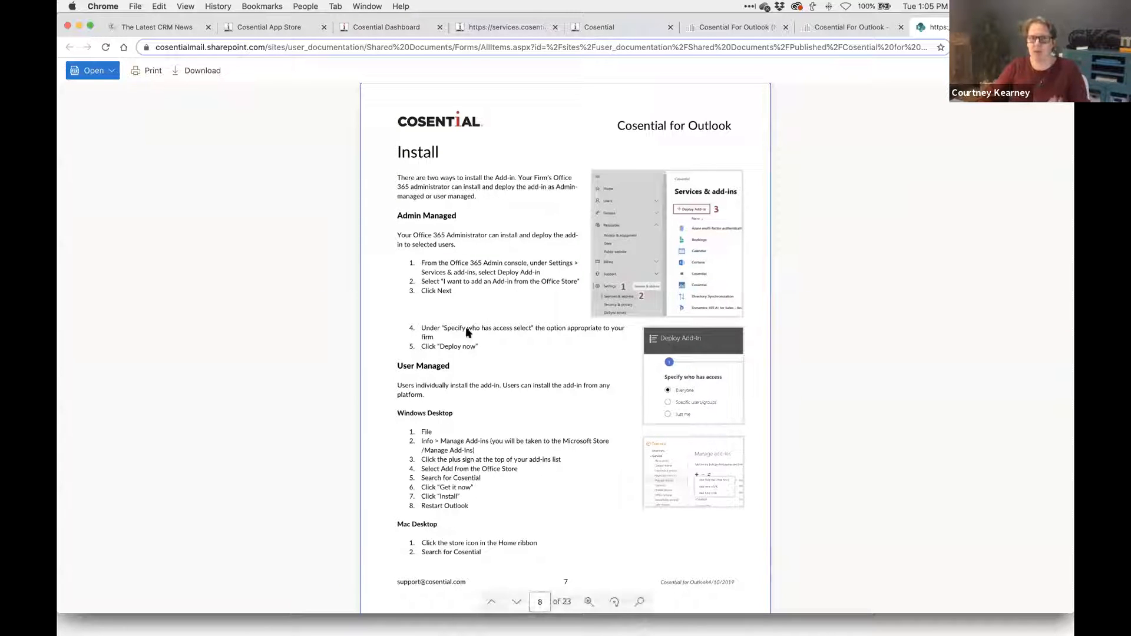
{"action": "scroll", "coordinate": [570, 281], "scroll_direction": "down", "scroll_amount": 5}
{"action": "scroll", "coordinate": [570, 281], "scroll_direction": "down", "scroll_amount": 5}
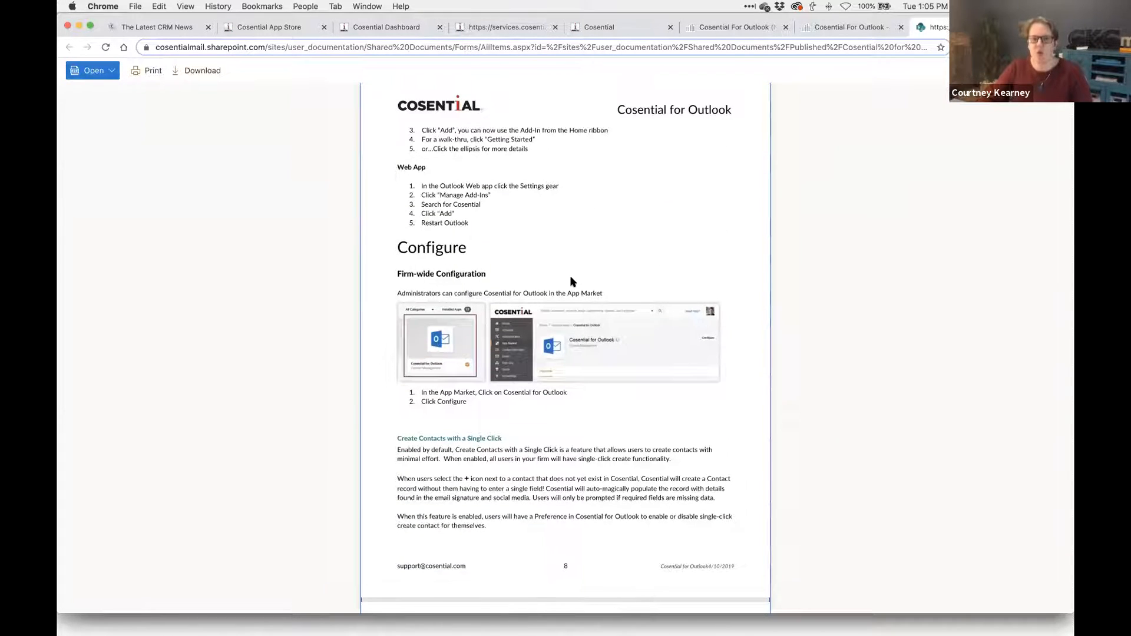
{"action": "scroll", "coordinate": [570, 280], "scroll_direction": "down", "scroll_amount": 2}
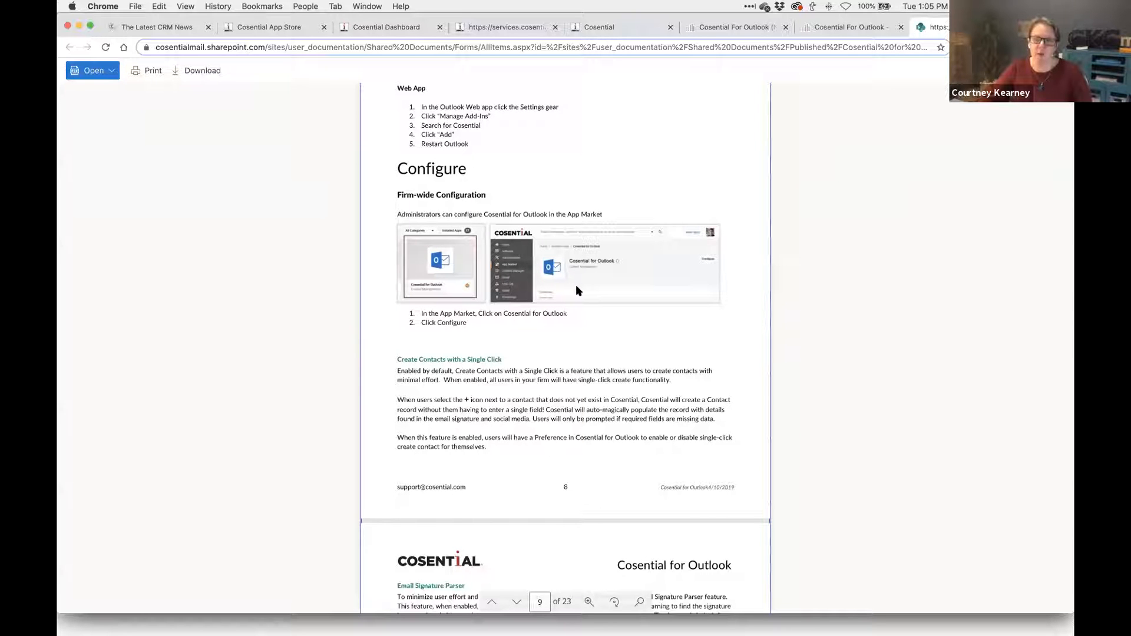
{"action": "scroll", "coordinate": [577, 288], "scroll_direction": "down", "scroll_amount": 3}
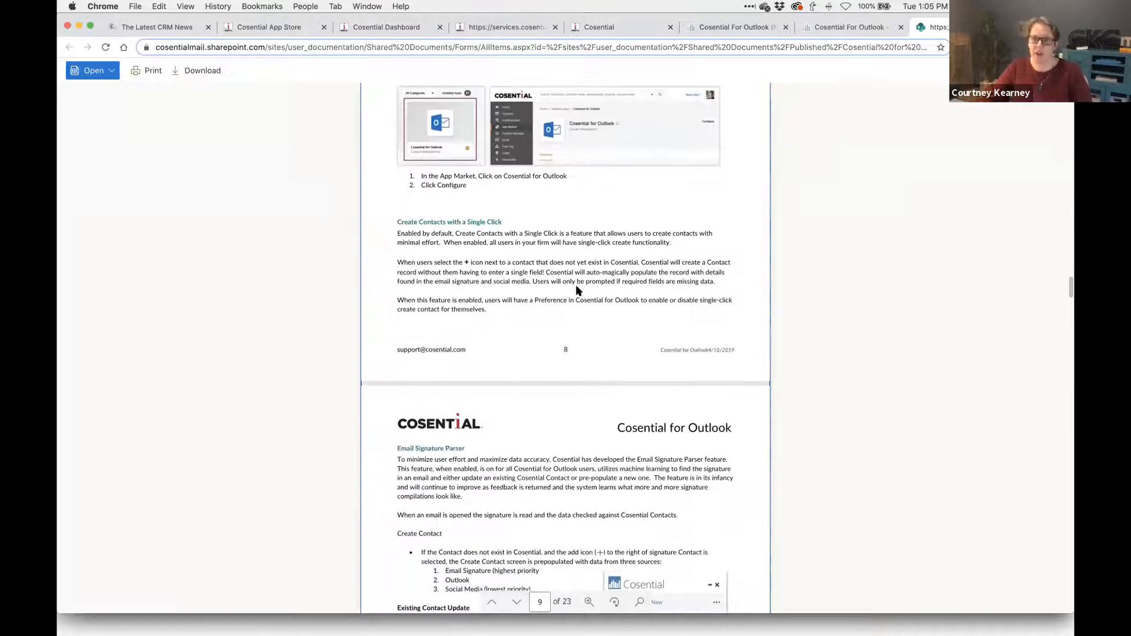
{"action": "scroll", "coordinate": [576, 289], "scroll_direction": "down", "scroll_amount": 7}
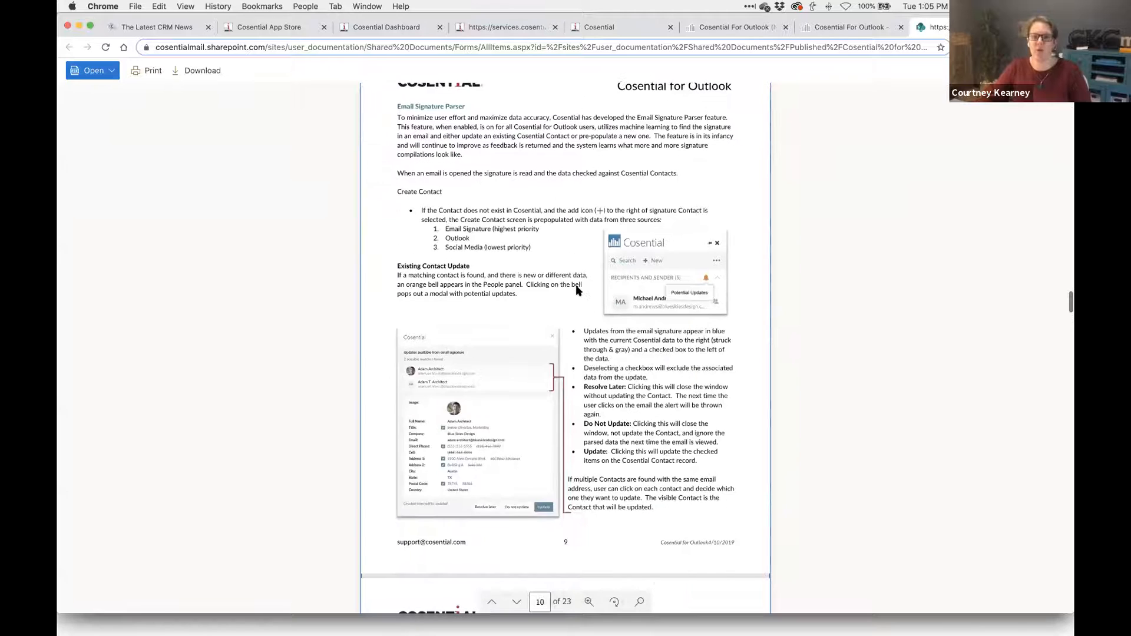
- Return to the Cosential For Outlook guide article and select its web address
{"action": "scroll", "coordinate": [576, 290], "scroll_direction": "up", "scroll_amount": 1}
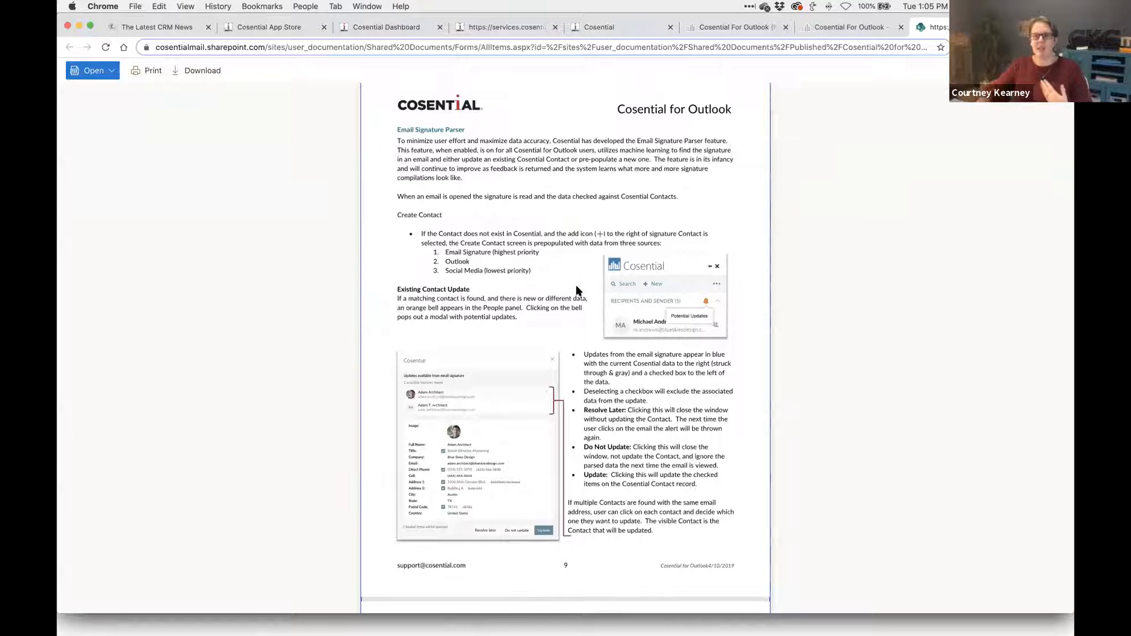
{"action": "left_click", "coordinate": [849, 27]}
{"action": "left_click", "coordinate": [717, 48]}
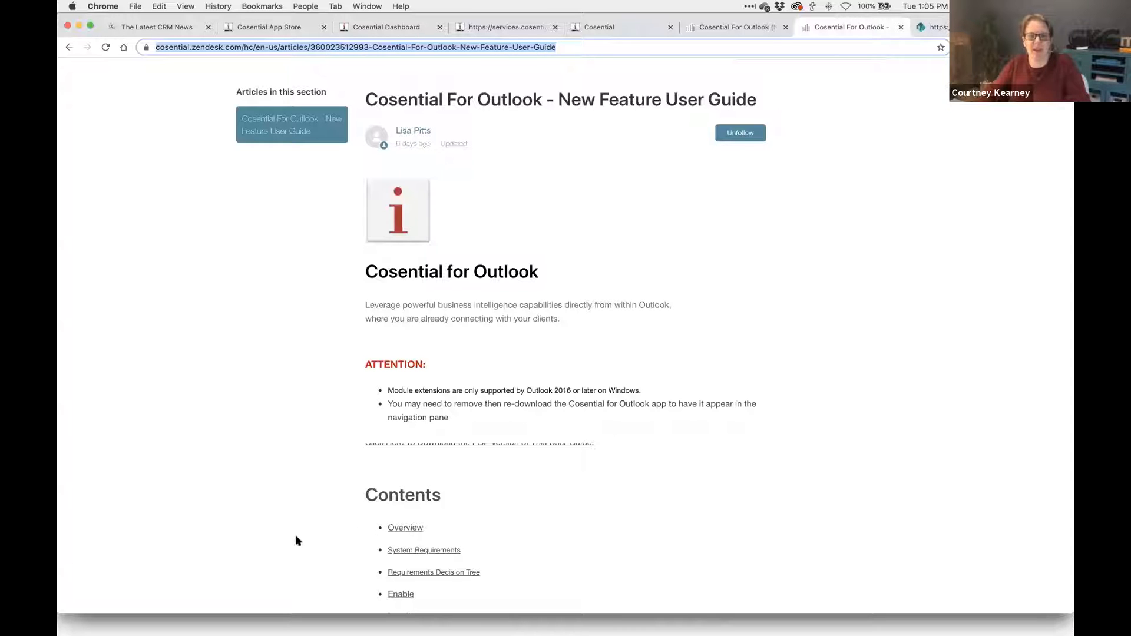
- Switch from Chrome back to the Testing for CFO Webinar email and its Cosential panel
{"action": "key", "text": "super+Tab"}
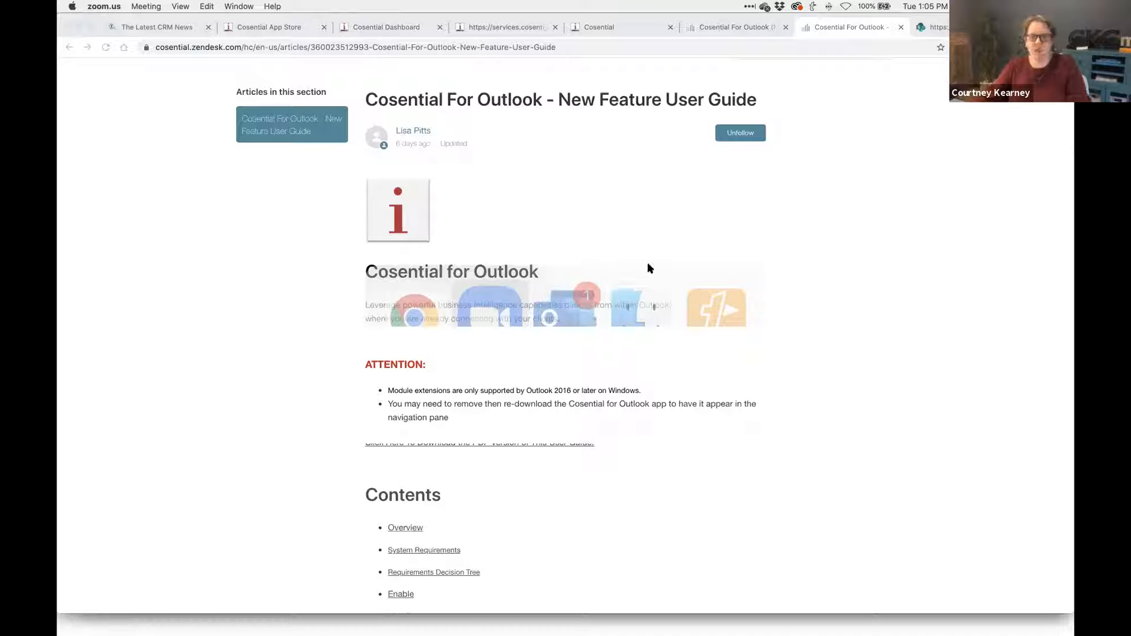
{"action": "left_click", "coordinate": [838, 218]}
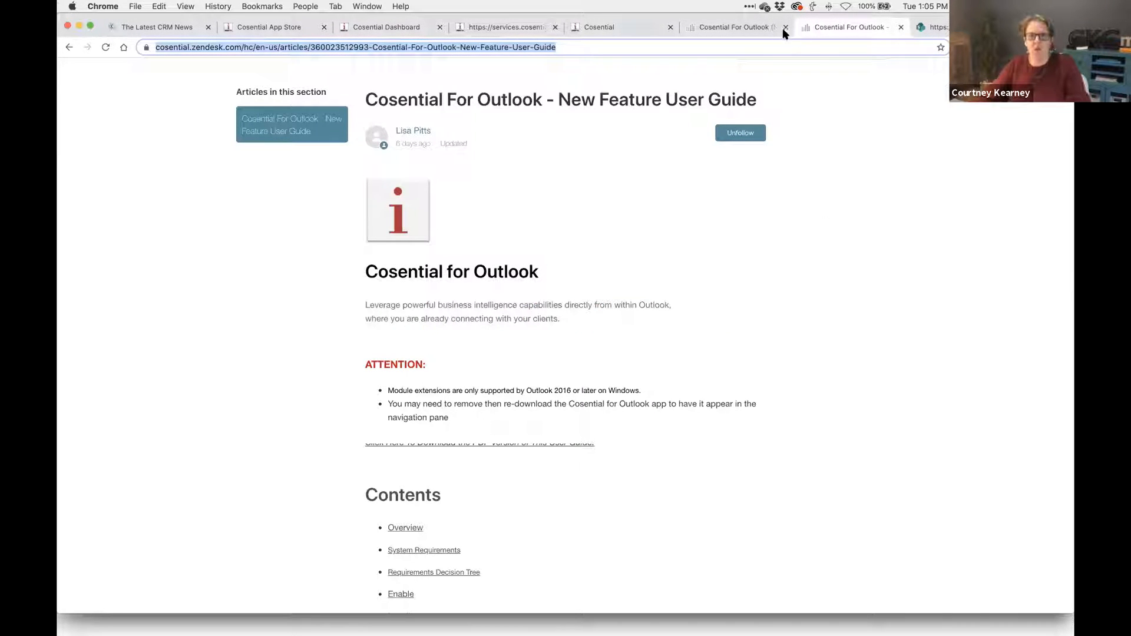
{"action": "key", "text": "super+Tab"}
{"action": "key", "text": "super+Tab"}
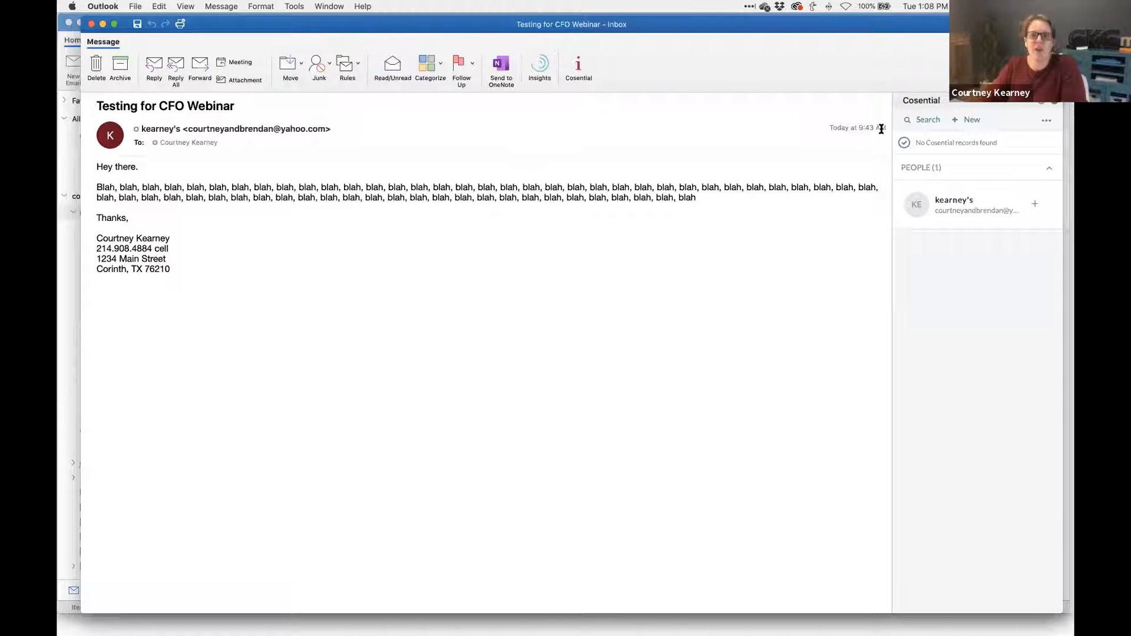
- Switch the Cosential search to Contacts and search for the sender's first name
{"action": "left_click", "coordinate": [931, 123]}
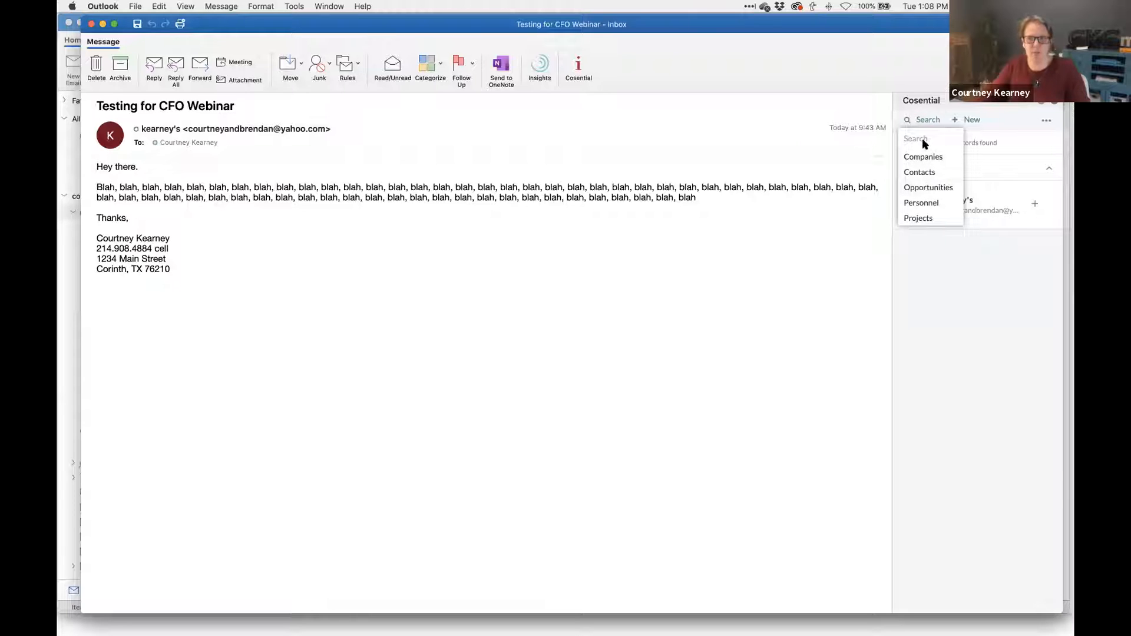
{"action": "left_click", "coordinate": [933, 172]}
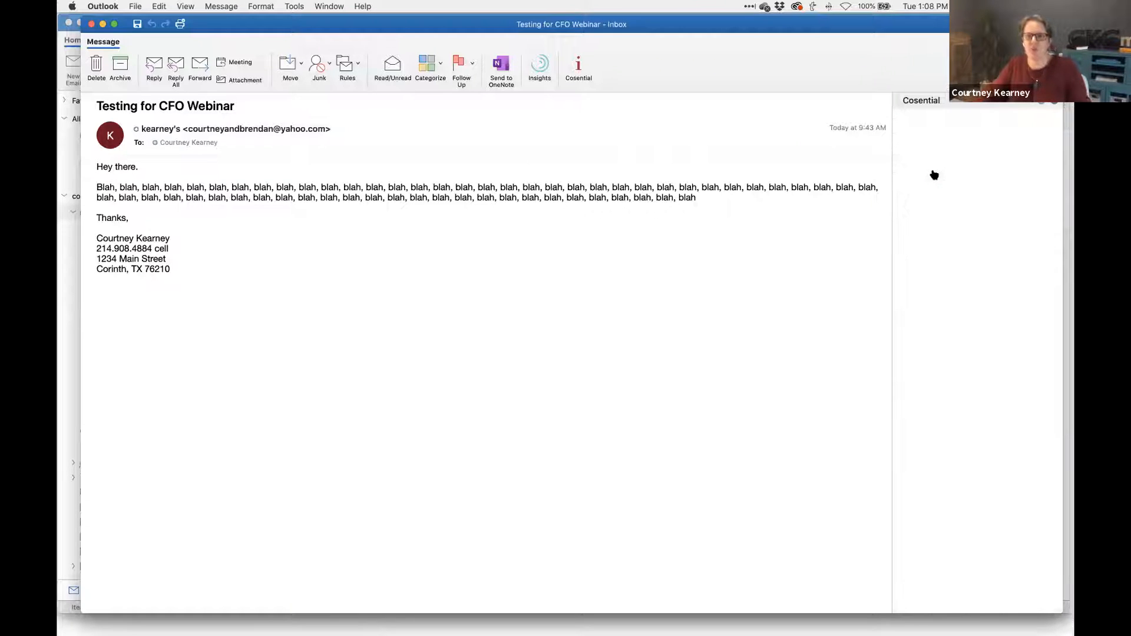
{"action": "left_click", "coordinate": [943, 144]}
{"action": "type", "text": "Courtney"}
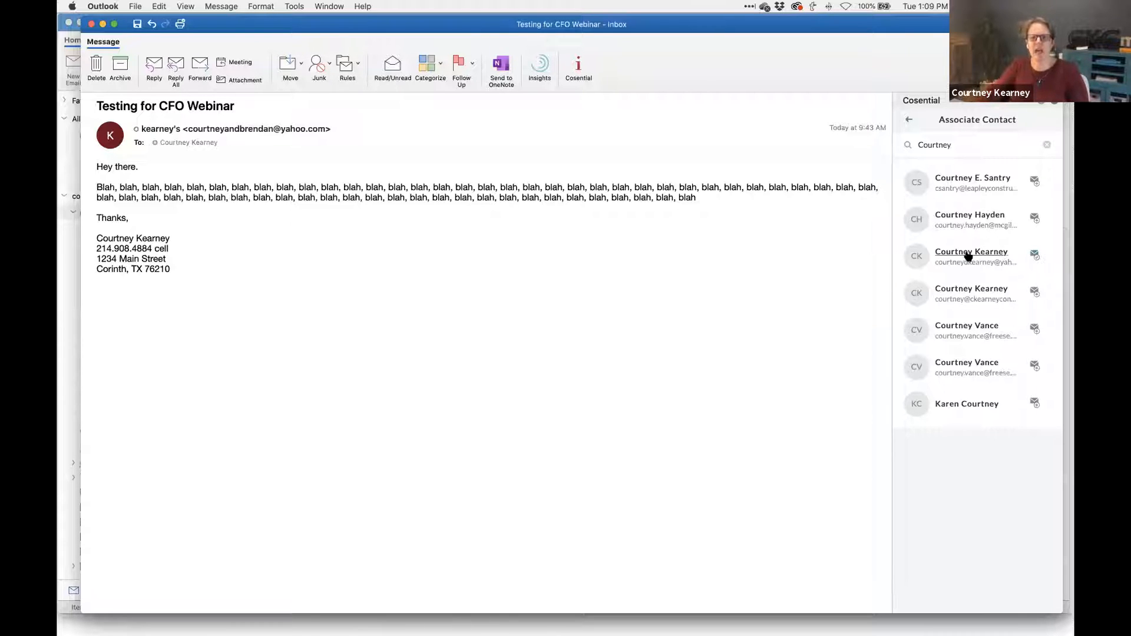
- Open the matching contact from the Associate Contact search results
{"action": "mouse_move", "coordinate": [972, 257]}
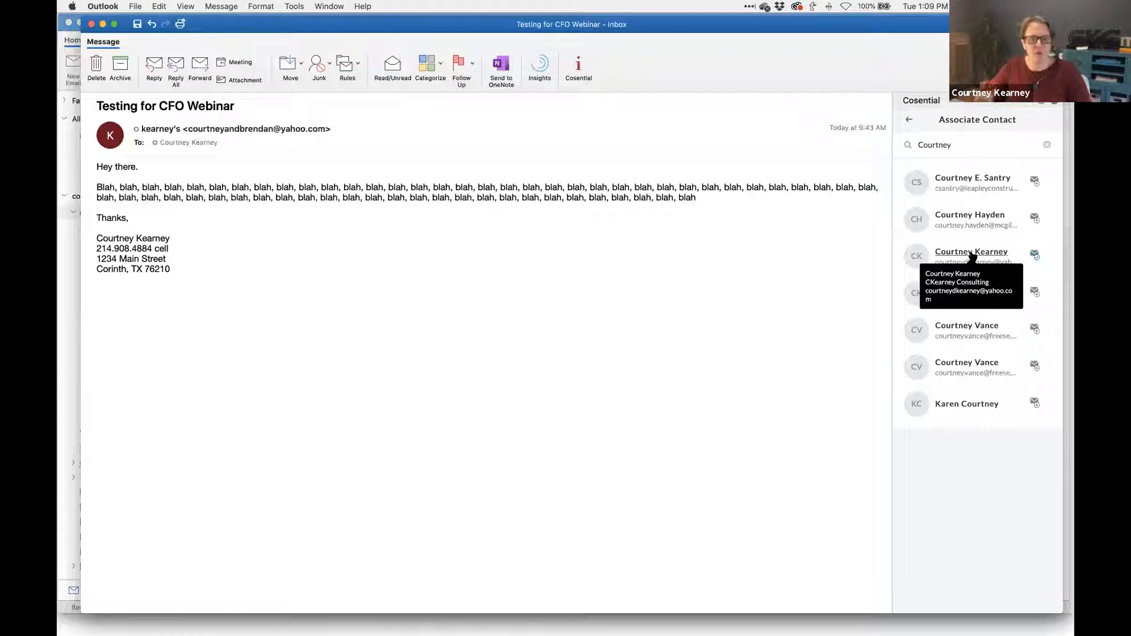
{"action": "left_click", "coordinate": [972, 257]}
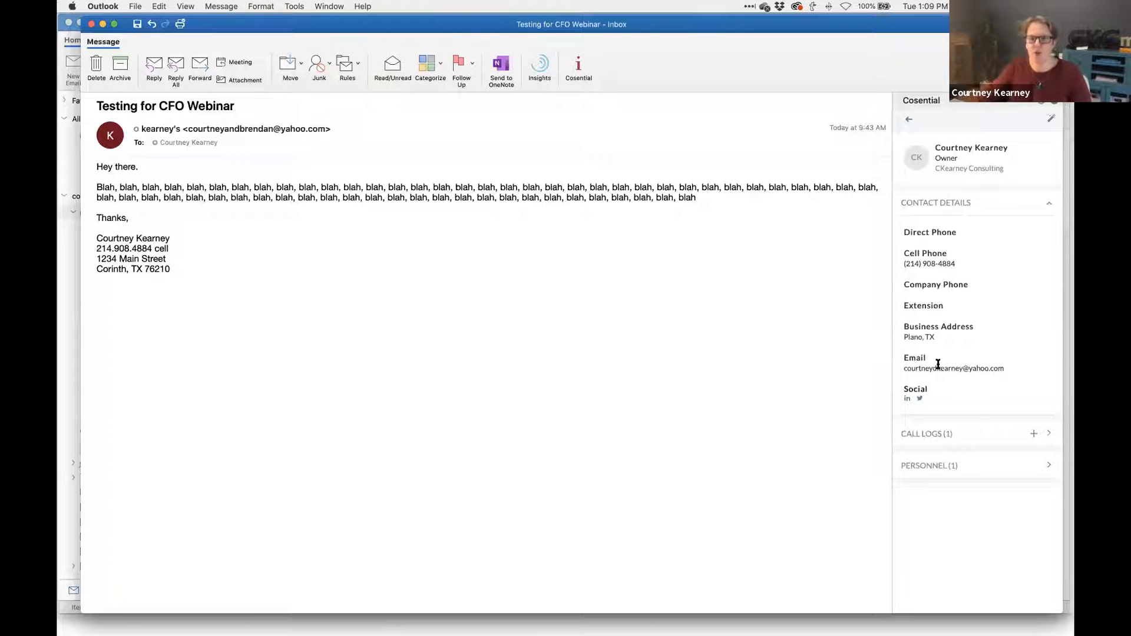
{"action": "left_click", "coordinate": [907, 400]}
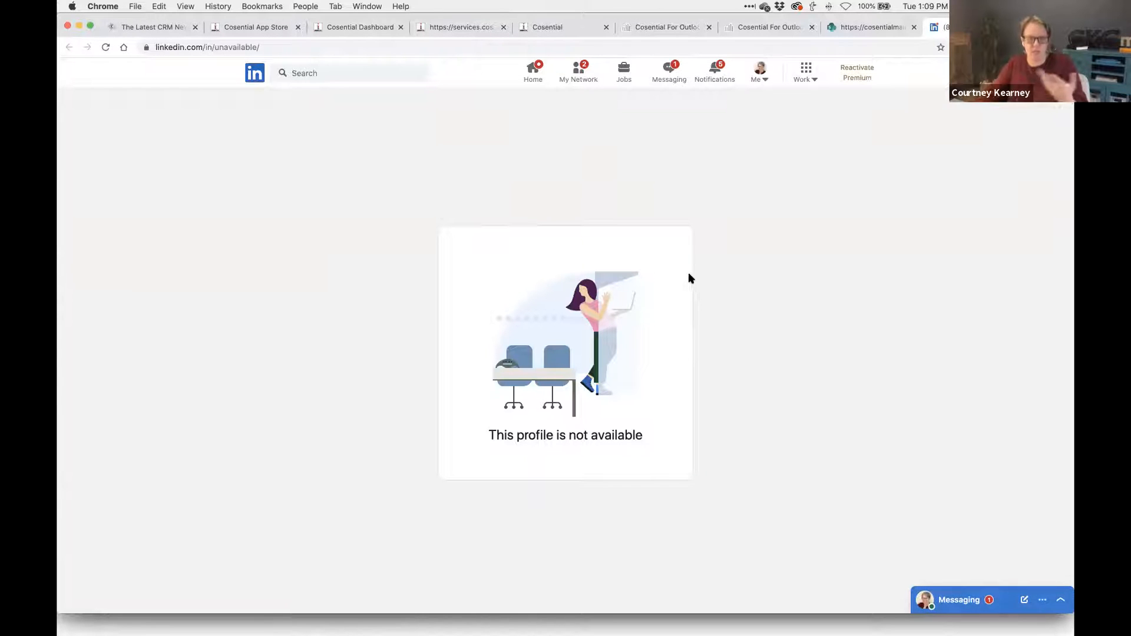
{"action": "key", "text": "super+Tab"}
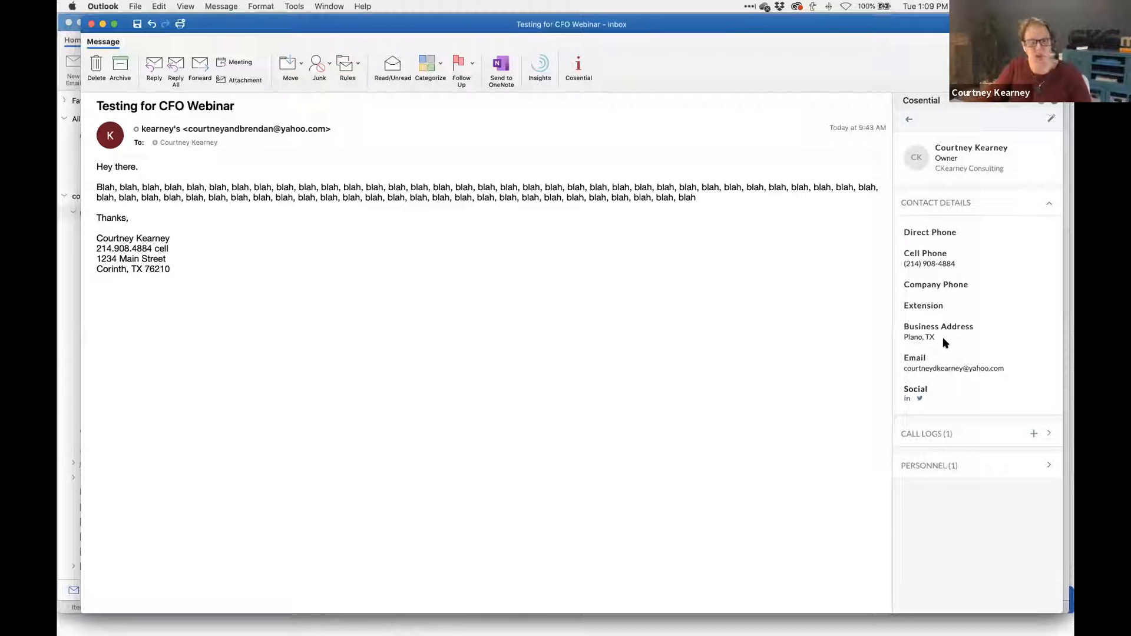
- Edit the contact in Cosential web, enter the business address city, and click Update Contact
{"action": "left_click", "coordinate": [968, 152]}
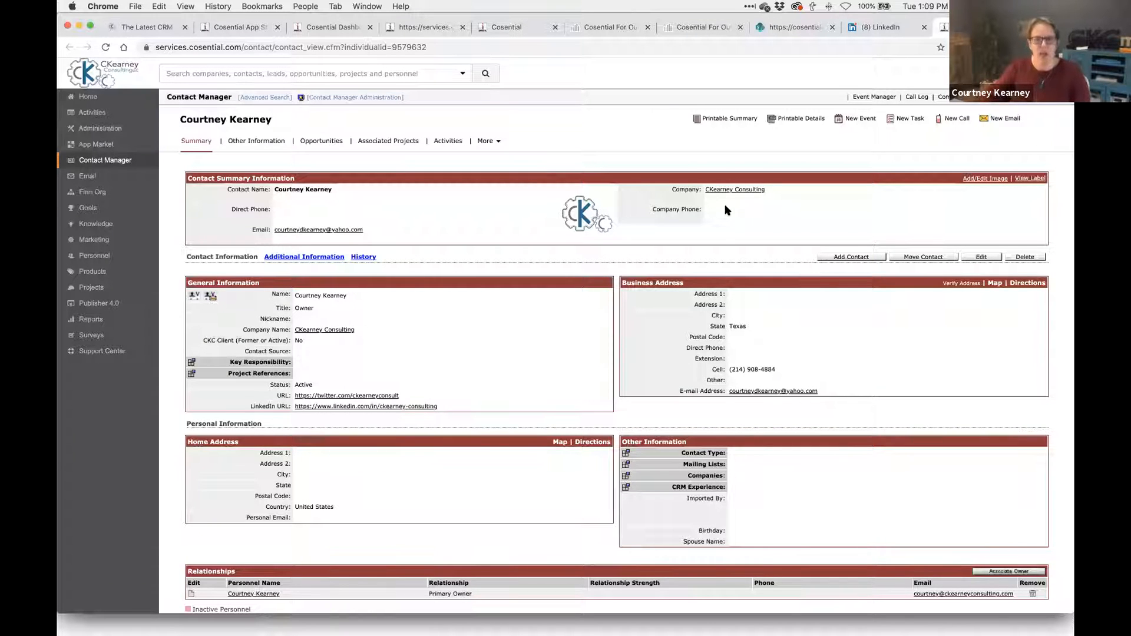
{"action": "left_click", "coordinate": [982, 258]}
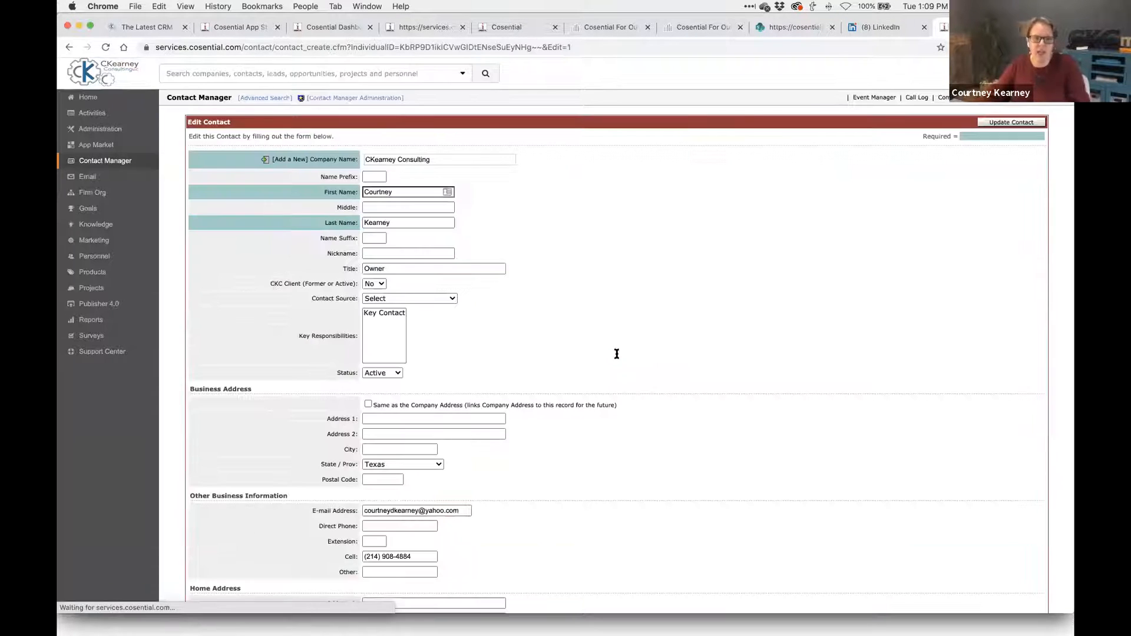
{"action": "left_click", "coordinate": [404, 450]}
{"action": "type", "text": "Dention"}
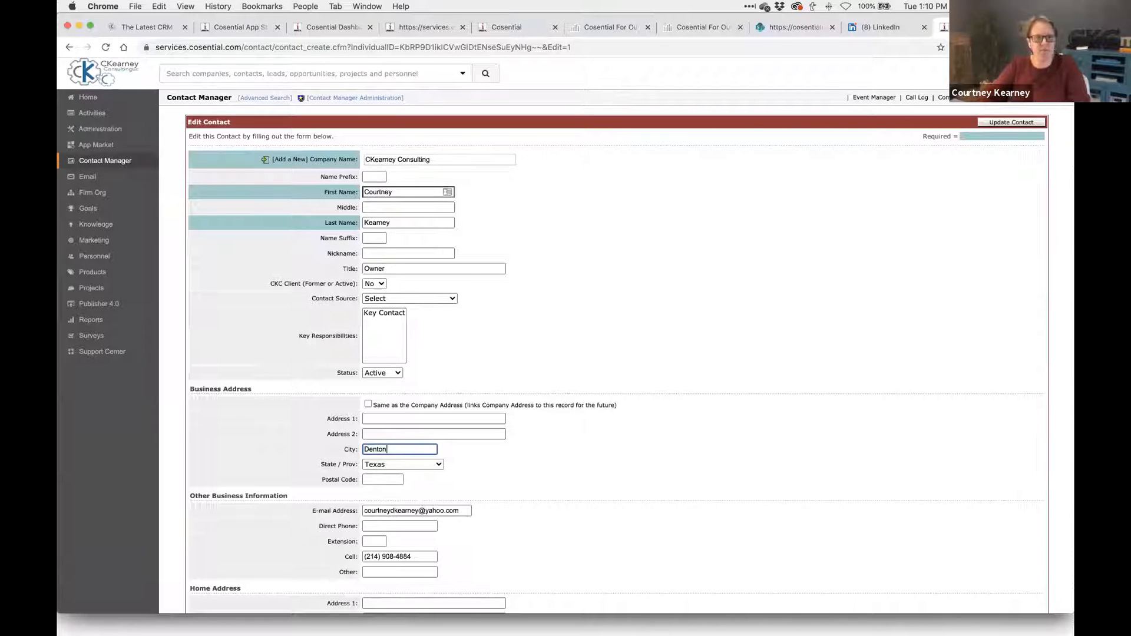
{"action": "left_click", "coordinate": [1029, 123]}
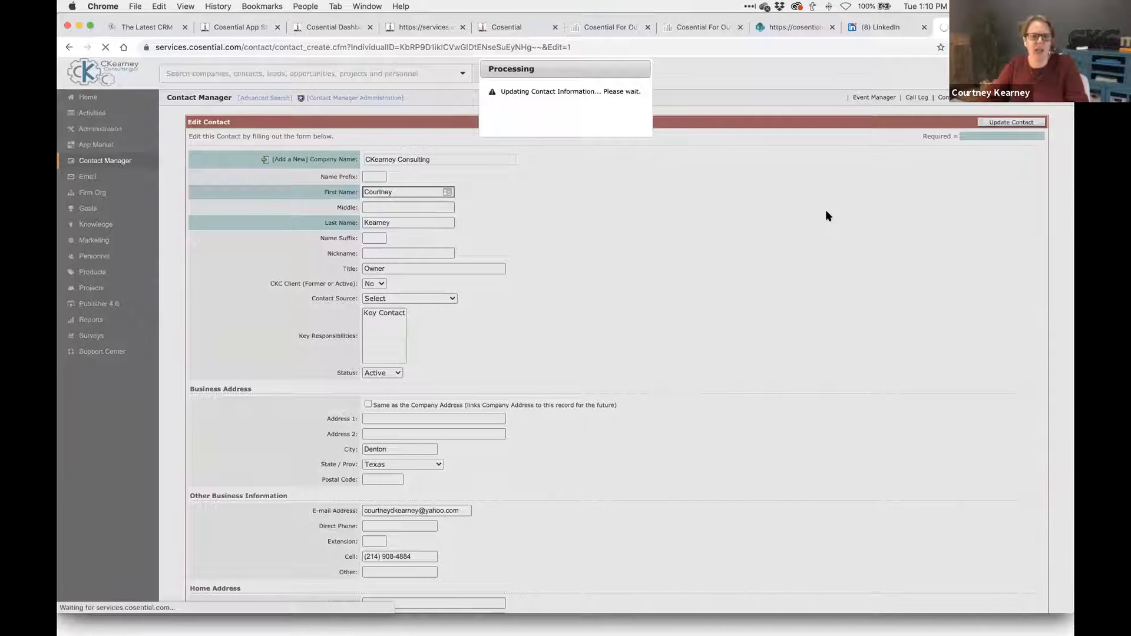
{"action": "key", "text": "super+Tab"}
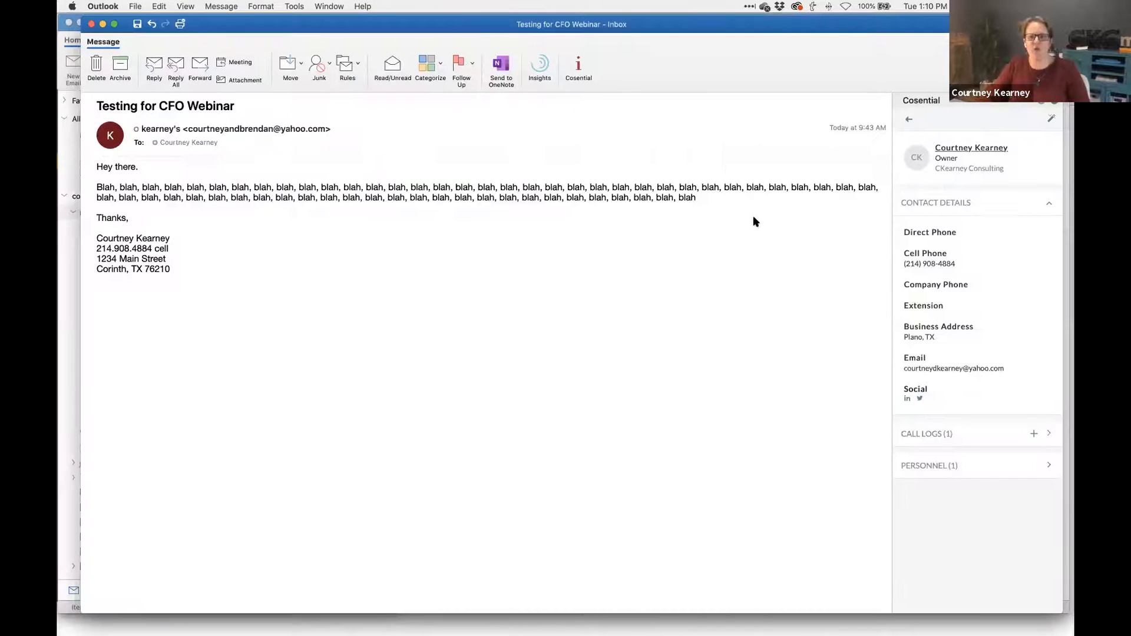
{"action": "left_click", "coordinate": [910, 120]}
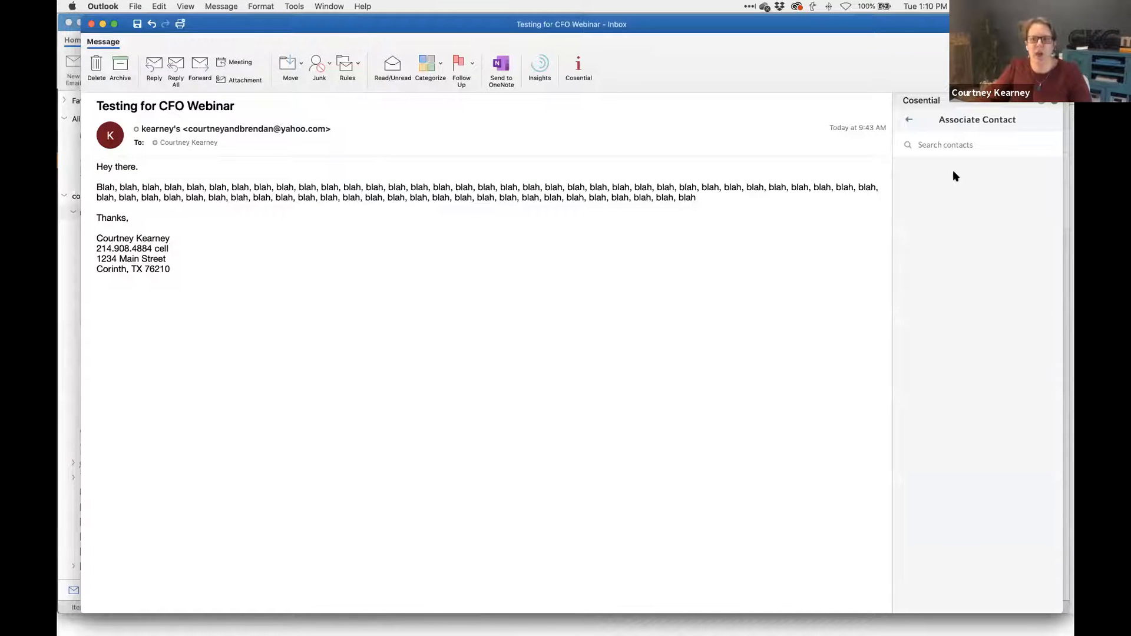
{"action": "left_click", "coordinate": [936, 145]}
{"action": "type", "text": "courtney"}
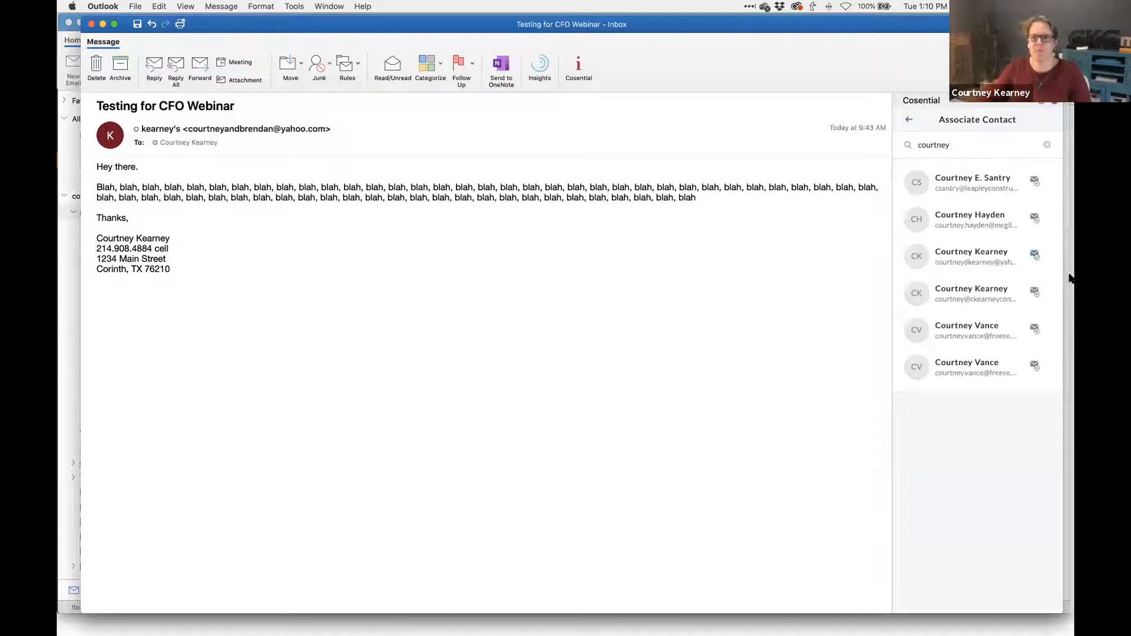
{"action": "left_click", "coordinate": [991, 260]}
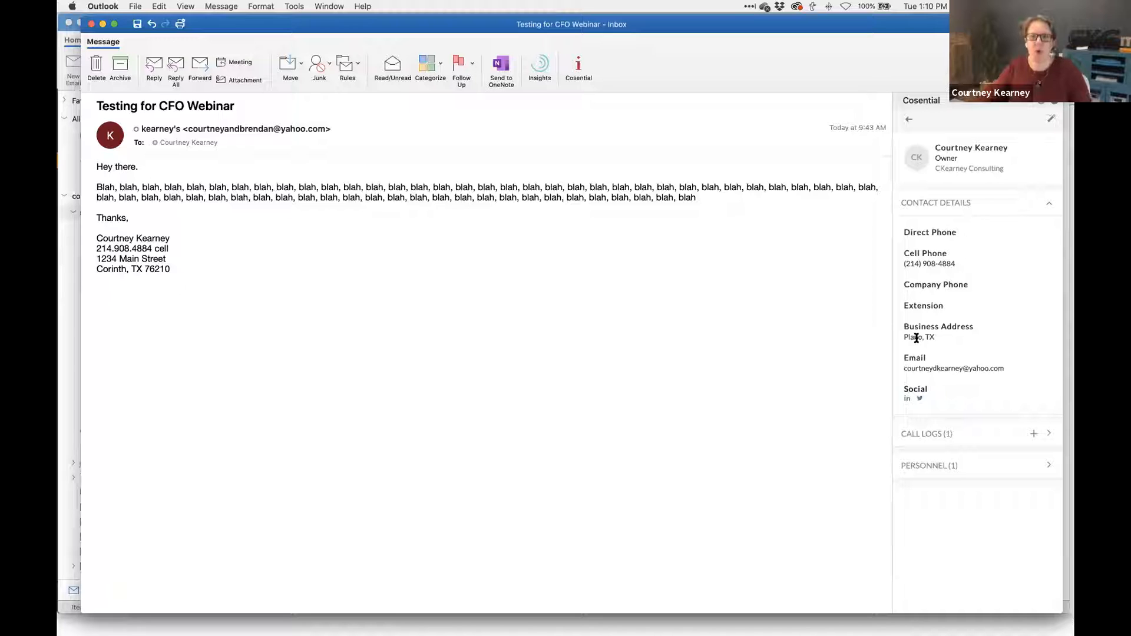
{"action": "key", "text": "super+Tab"}
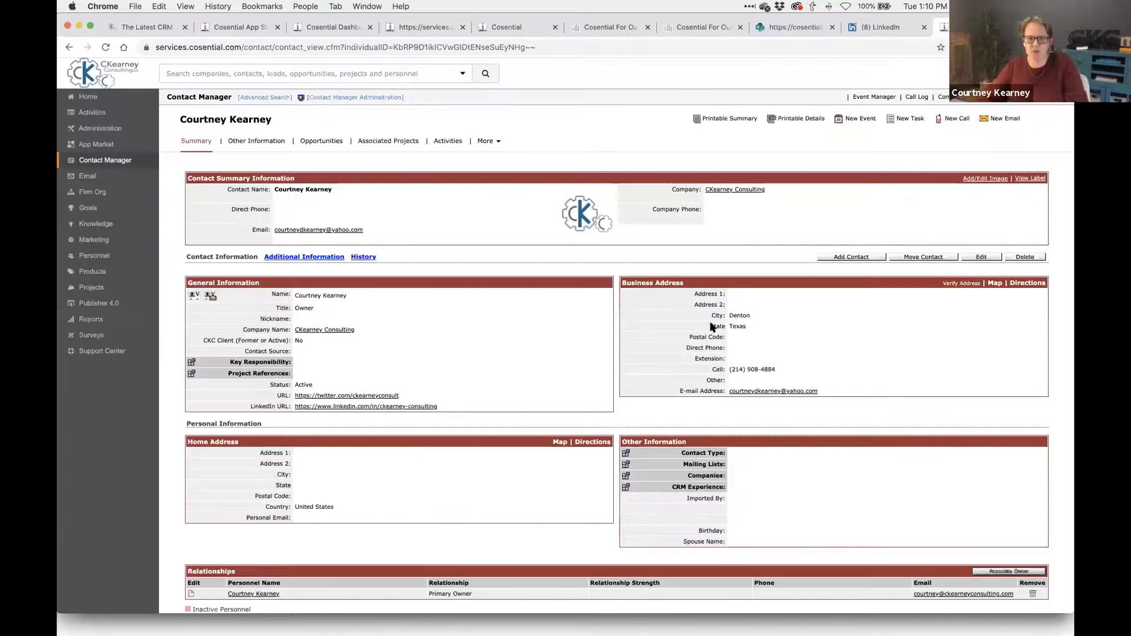
{"action": "key", "text": "super+Tab"}
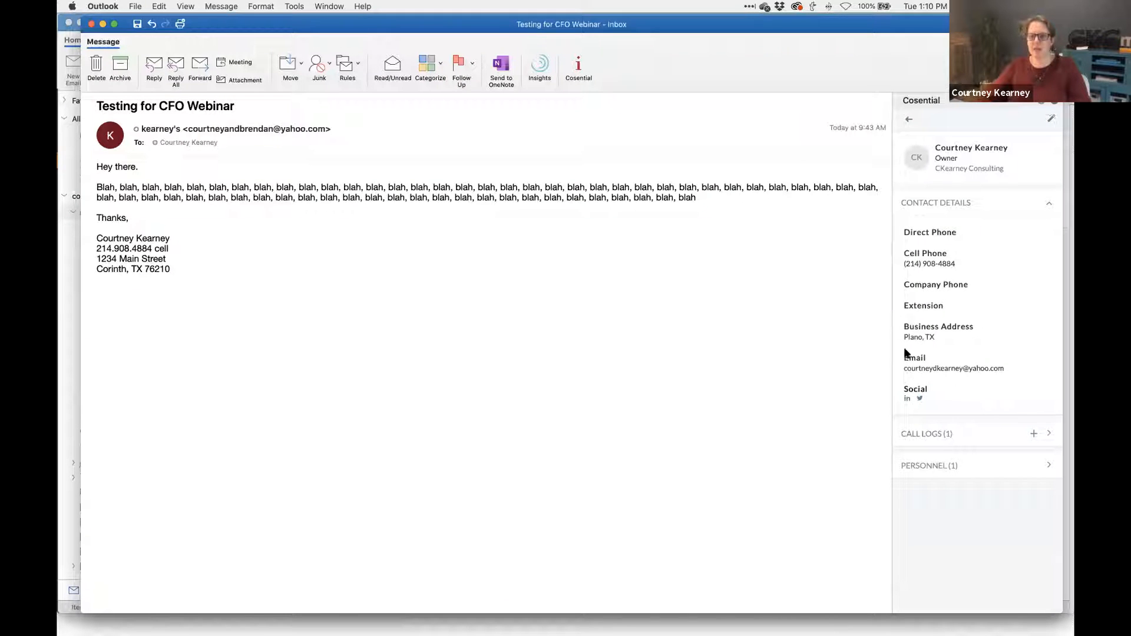
{"action": "double_click", "coordinate": [917, 339]}
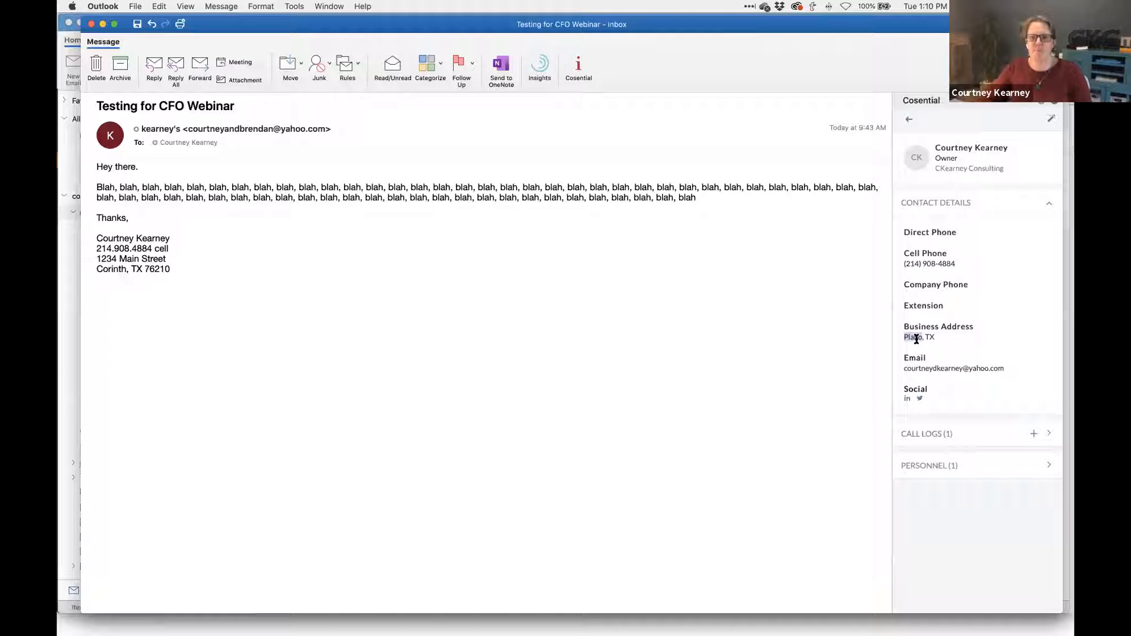
- Open the CKearney Consulting company record, preview its contacts and call logs, and view it on the web
{"action": "left_click", "coordinate": [978, 169]}
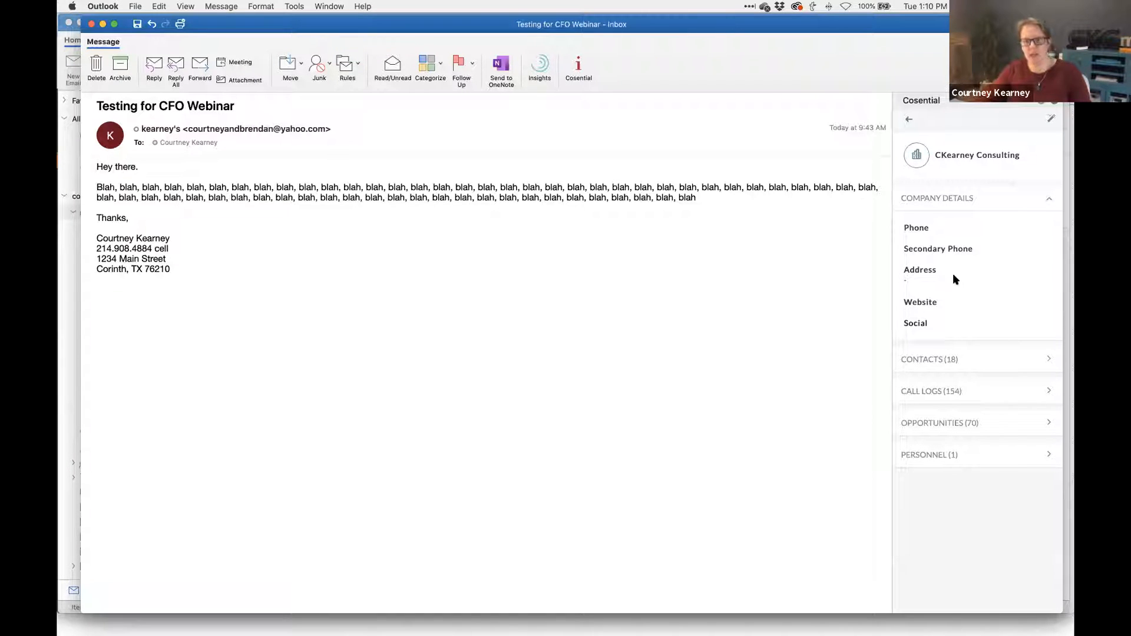
{"action": "left_click", "coordinate": [947, 361]}
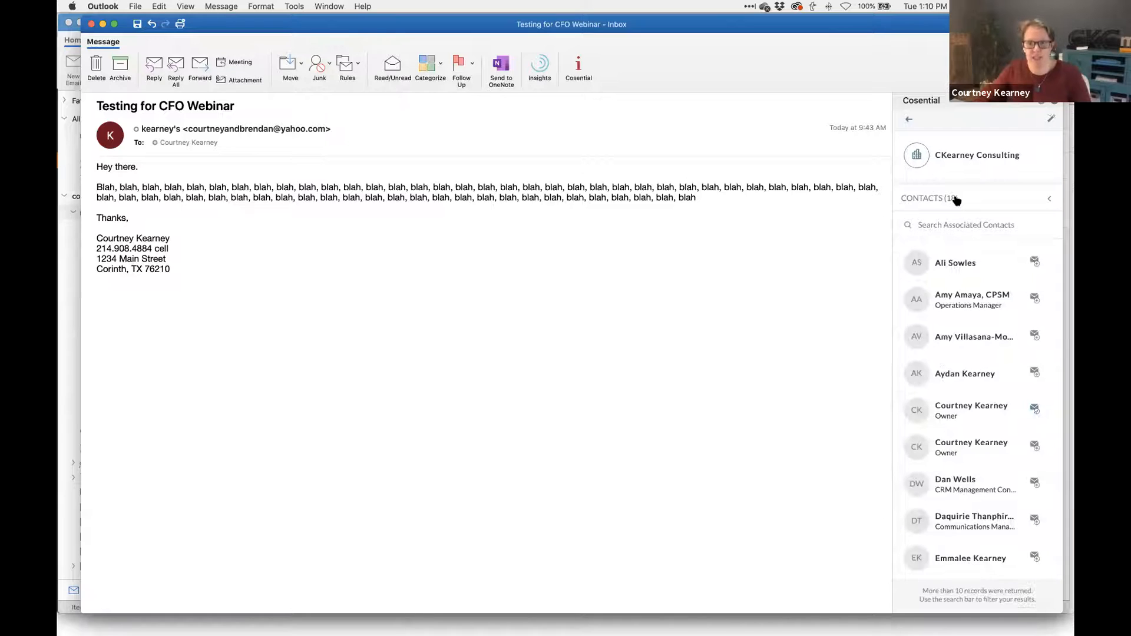
{"action": "left_click", "coordinate": [956, 200]}
{"action": "left_click", "coordinate": [953, 387]}
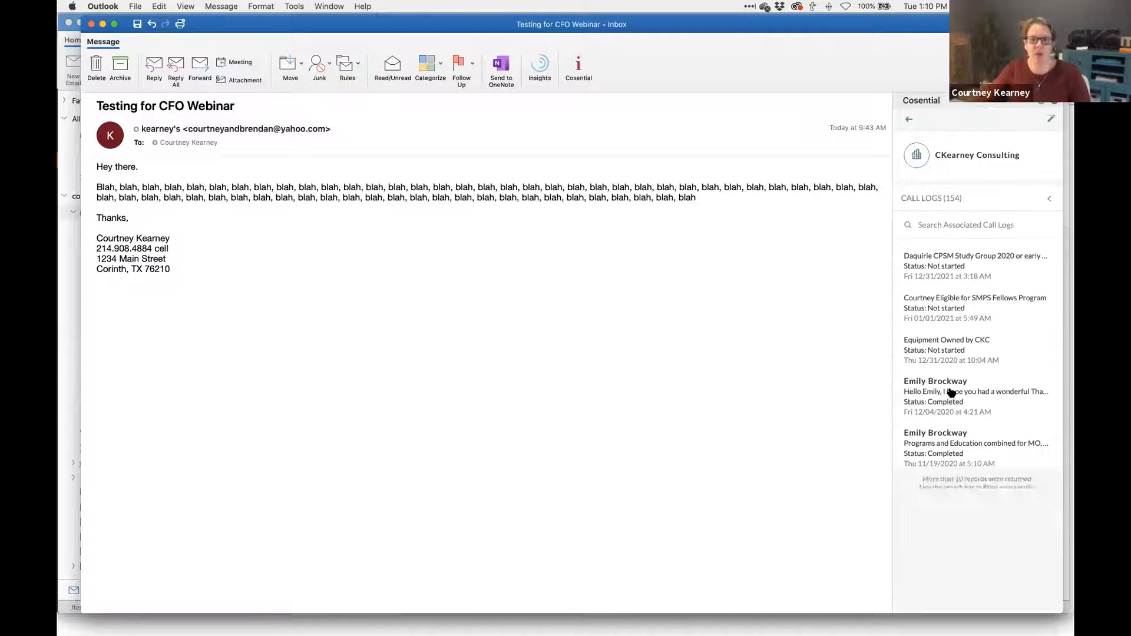
{"action": "left_click", "coordinate": [953, 202]}
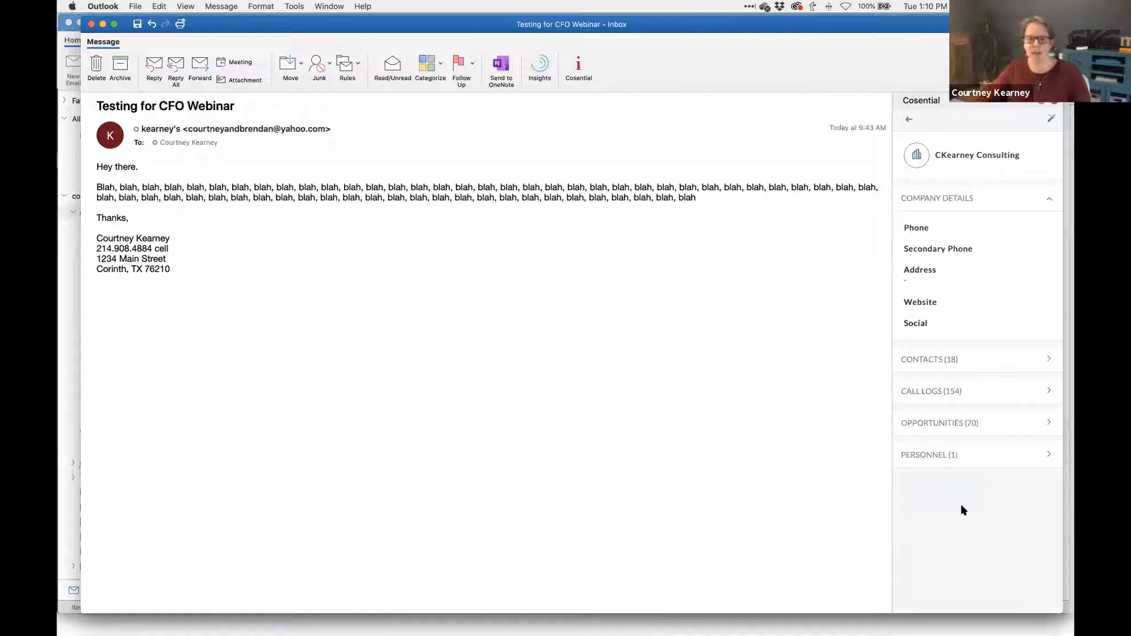
{"action": "left_click", "coordinate": [955, 158]}
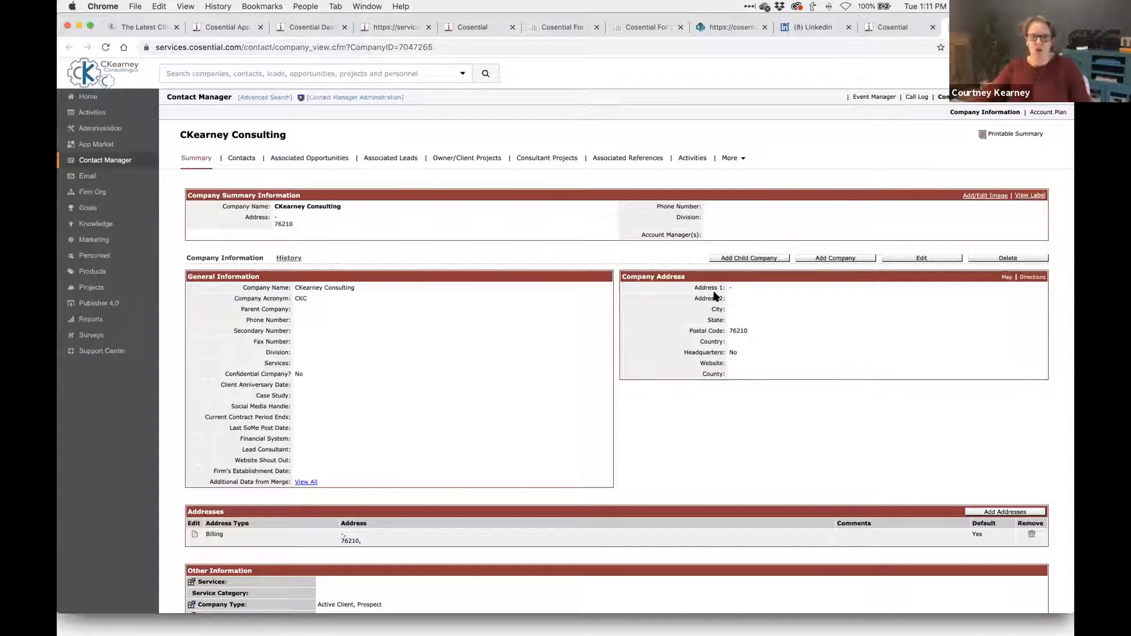
{"action": "key", "text": "super+Tab"}
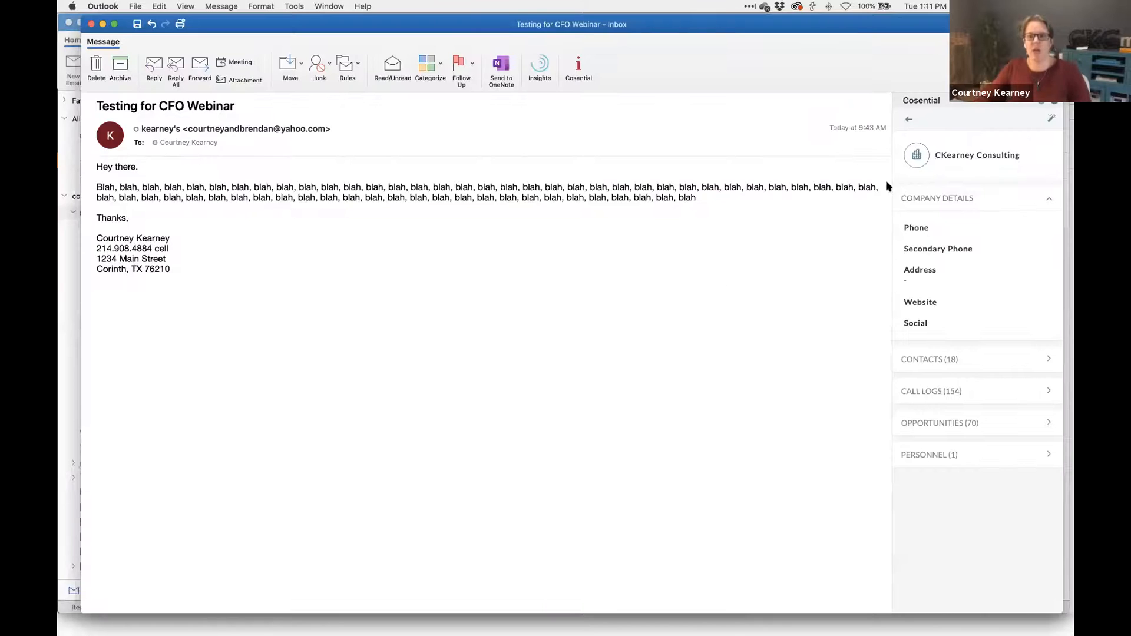
{"action": "left_click", "coordinate": [909, 119]}
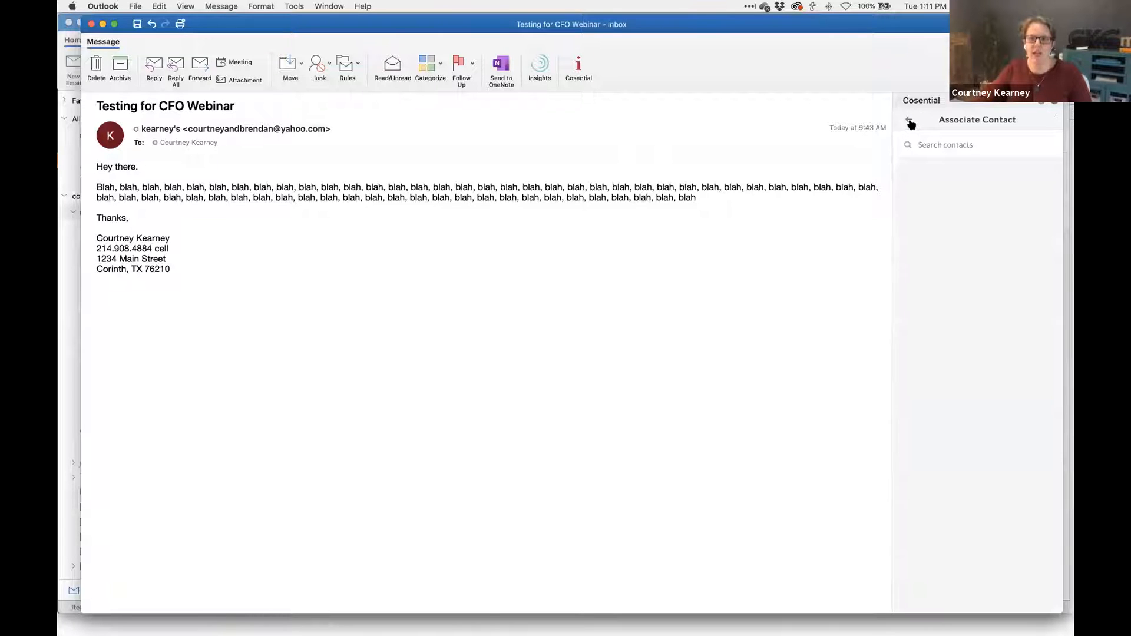
{"action": "left_click", "coordinate": [910, 122]}
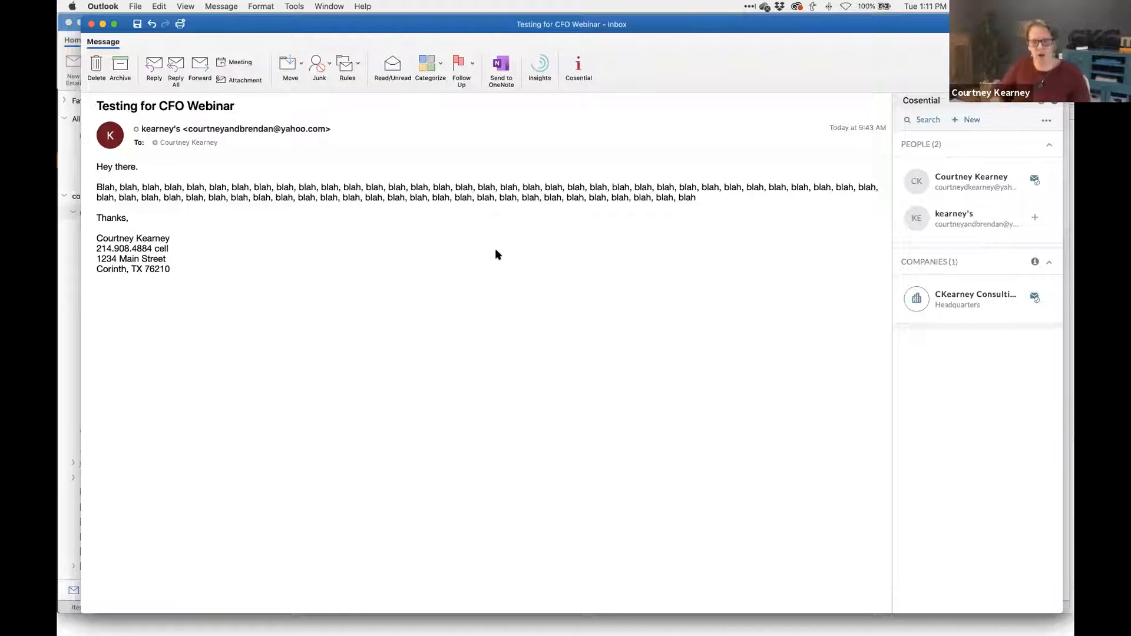
- Confirm the Testing for CFO Webinar email appears in the sender's Cosential web Email History
{"action": "left_click", "coordinate": [966, 178]}
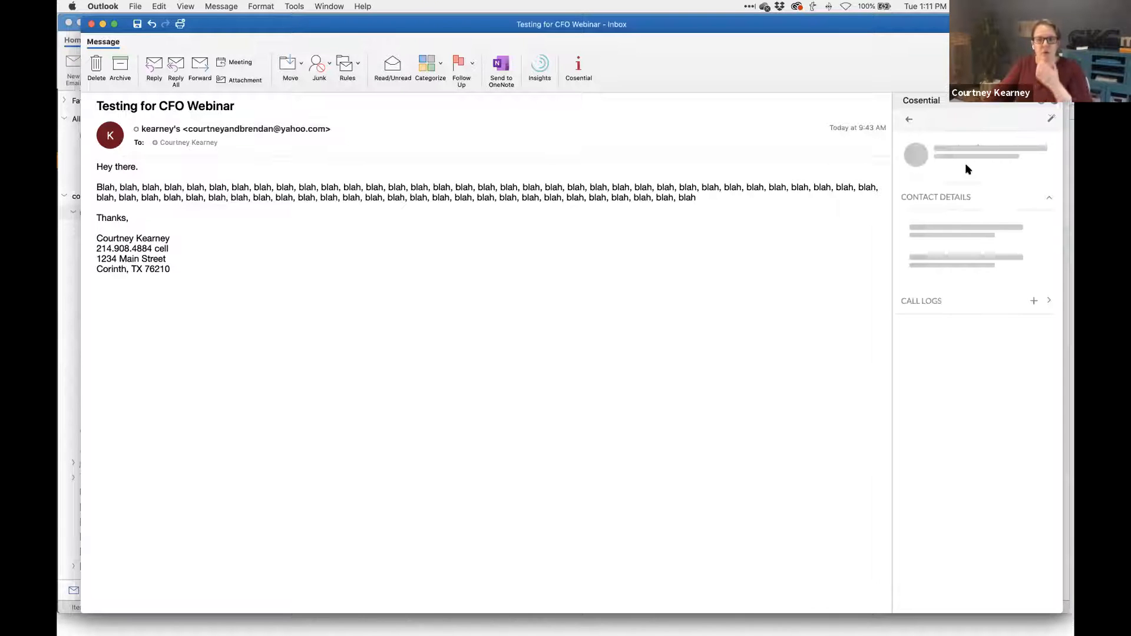
{"action": "left_click", "coordinate": [967, 150]}
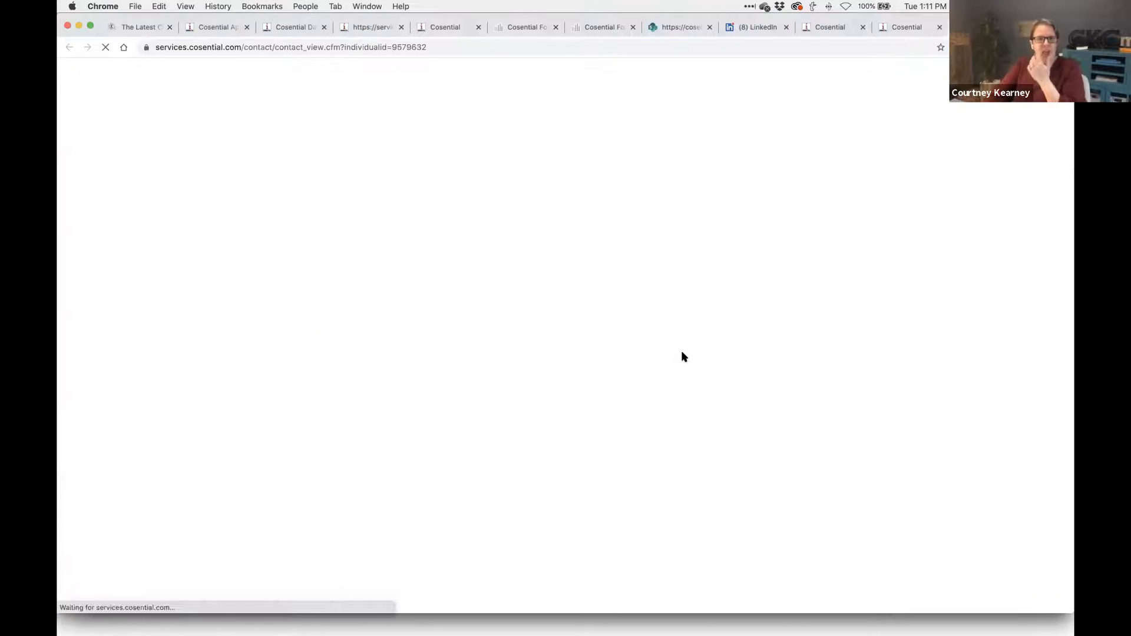
{"action": "scroll", "coordinate": [681, 351], "scroll_direction": "down", "scroll_amount": 10}
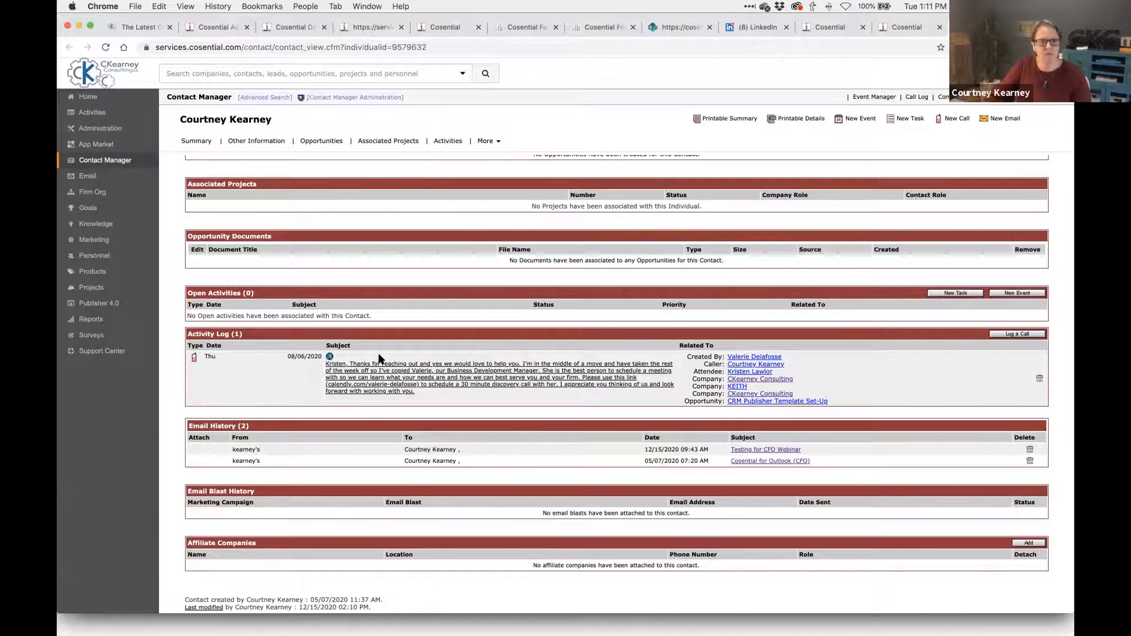
{"action": "scroll", "coordinate": [380, 358], "scroll_direction": "up", "scroll_amount": 5}
{"action": "scroll", "coordinate": [380, 358], "scroll_direction": "up", "scroll_amount": 7}
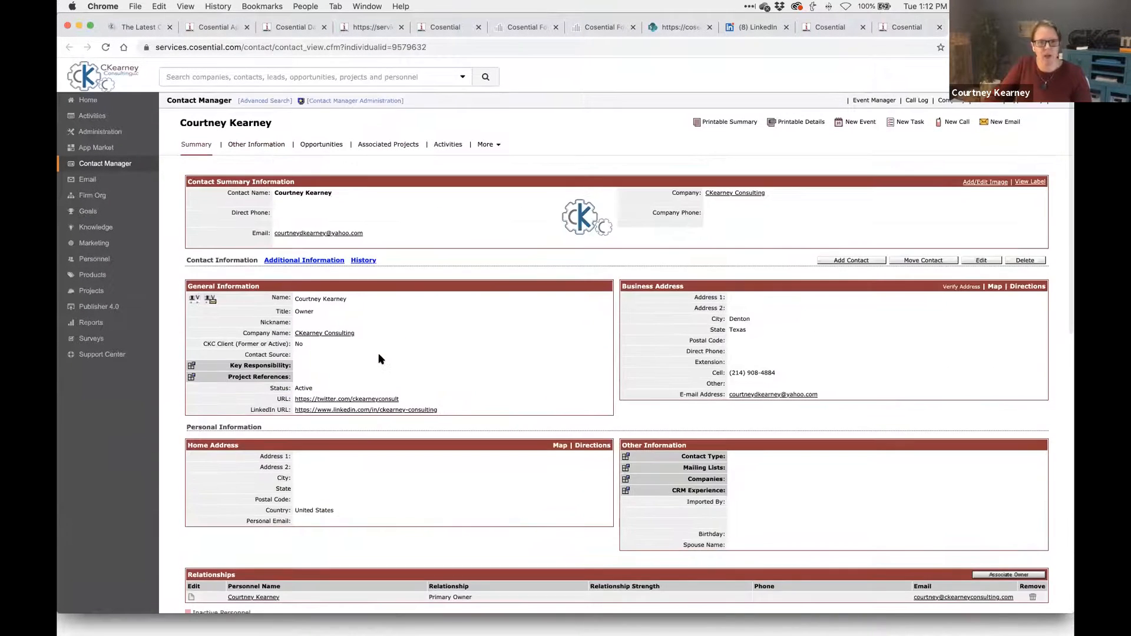
{"action": "scroll", "coordinate": [380, 358], "scroll_direction": "down", "scroll_amount": 15}
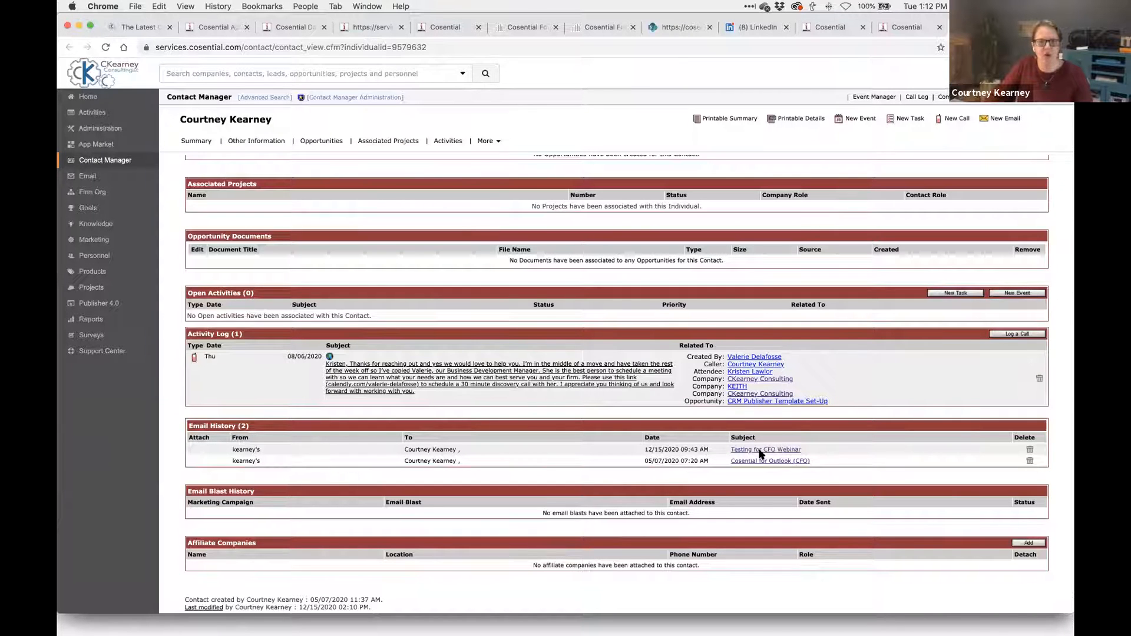
{"action": "triple_click", "coordinate": [671, 448]}
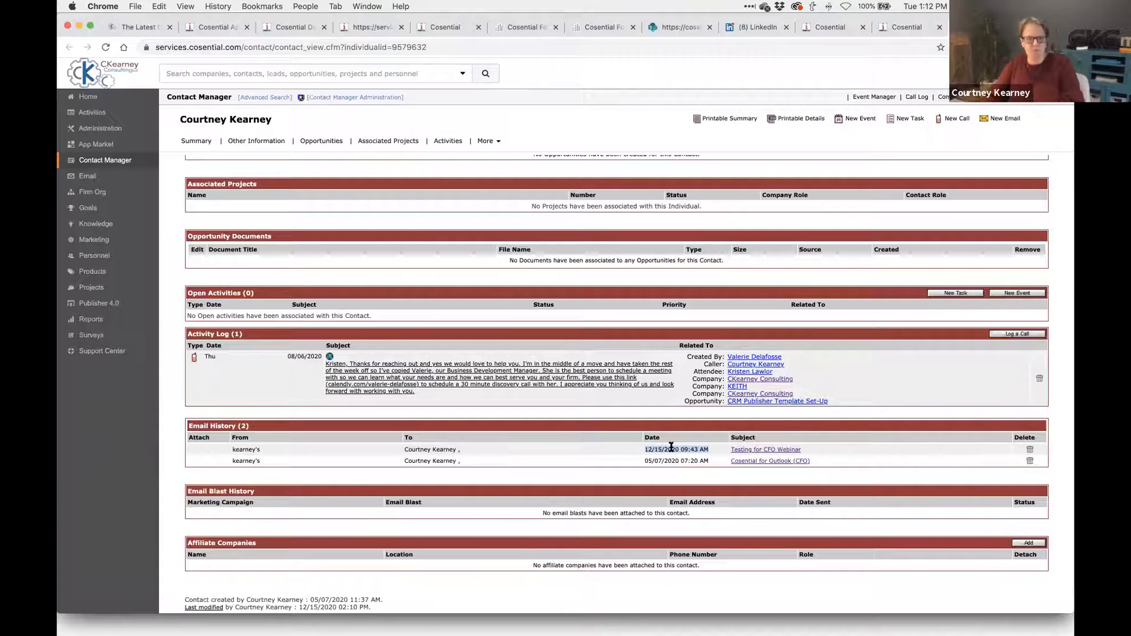
{"action": "key", "text": "super+Tab"}
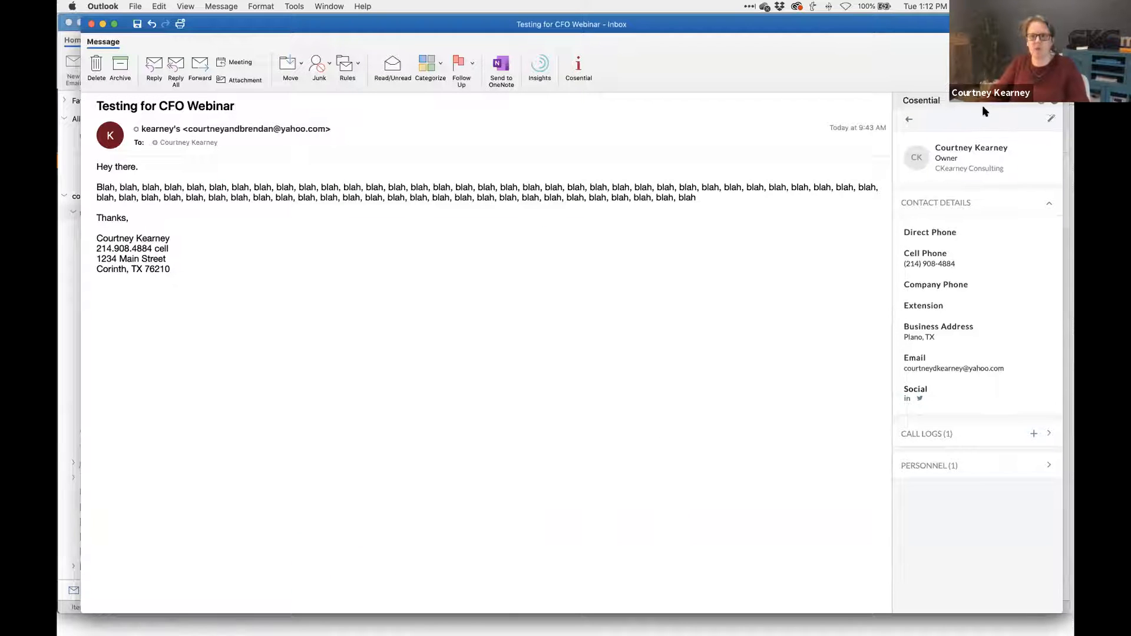
- Back in the email's people list, start a Create Cosential Contact form for the unmatched sender
{"action": "left_click", "coordinate": [909, 119]}
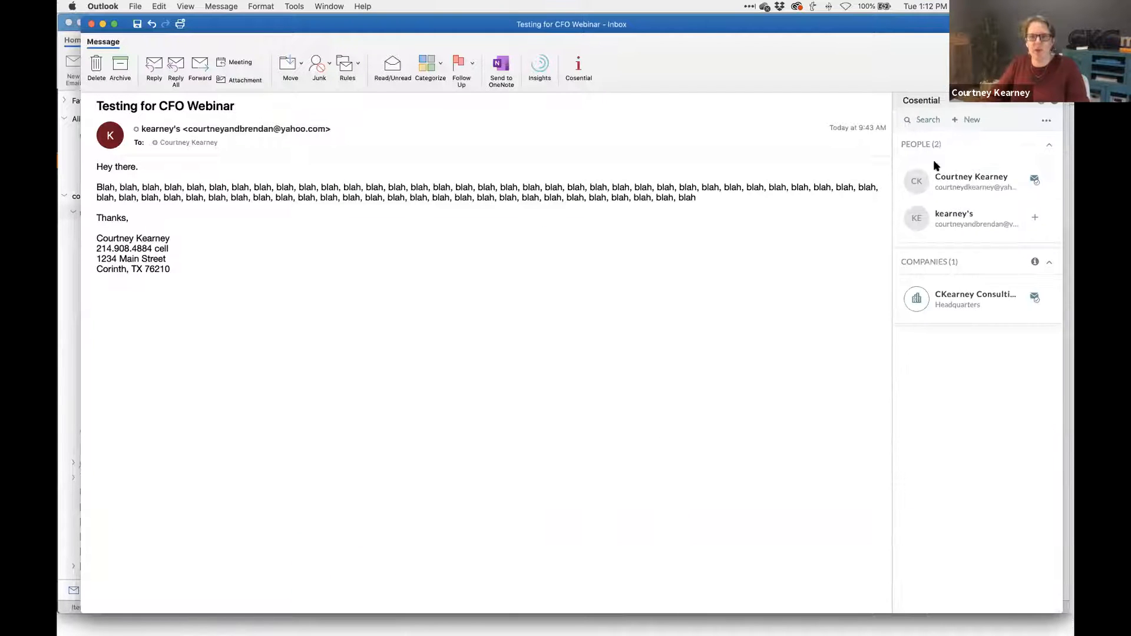
{"action": "left_click", "coordinate": [1035, 219]}
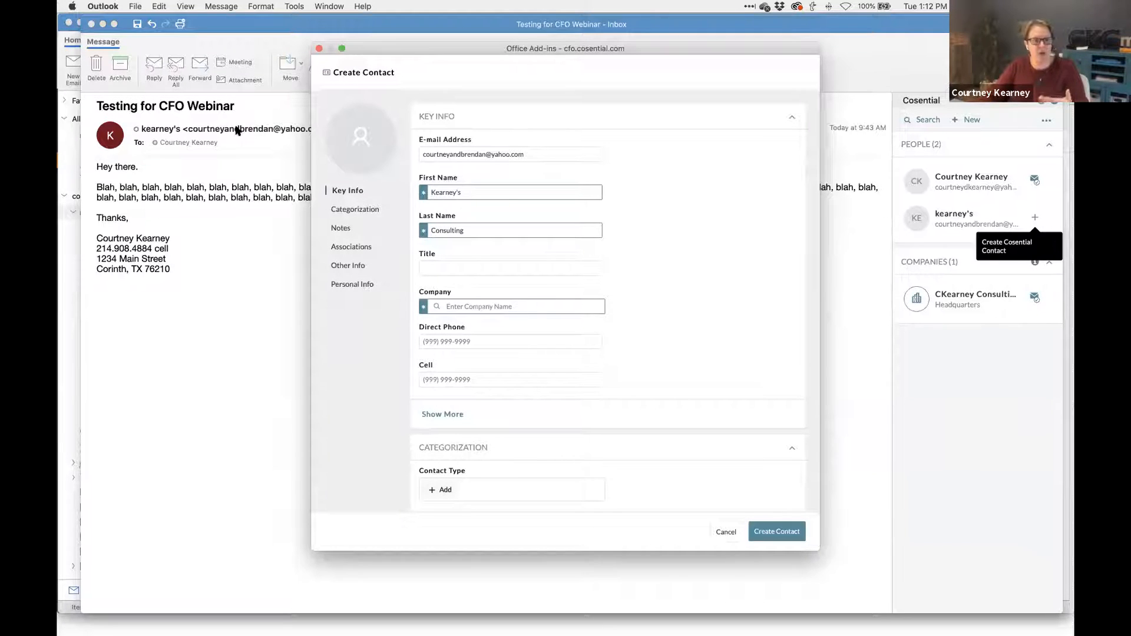
- Replace the prefilled first and last name with the sender's name
{"action": "double_click", "coordinate": [449, 192]}
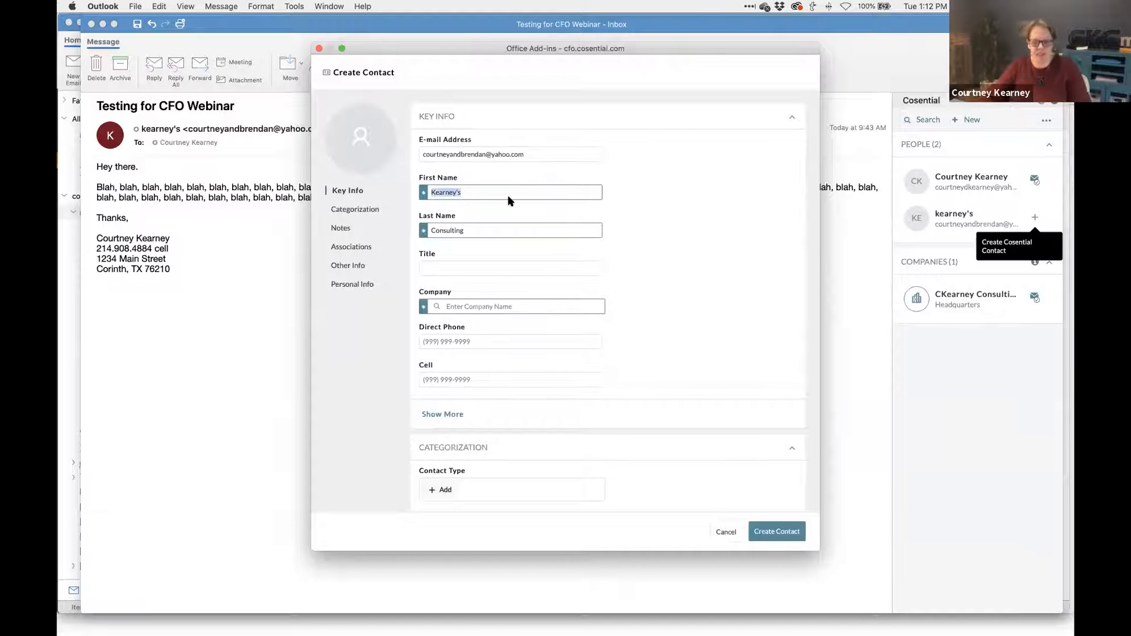
{"action": "key", "text": "Tab"}
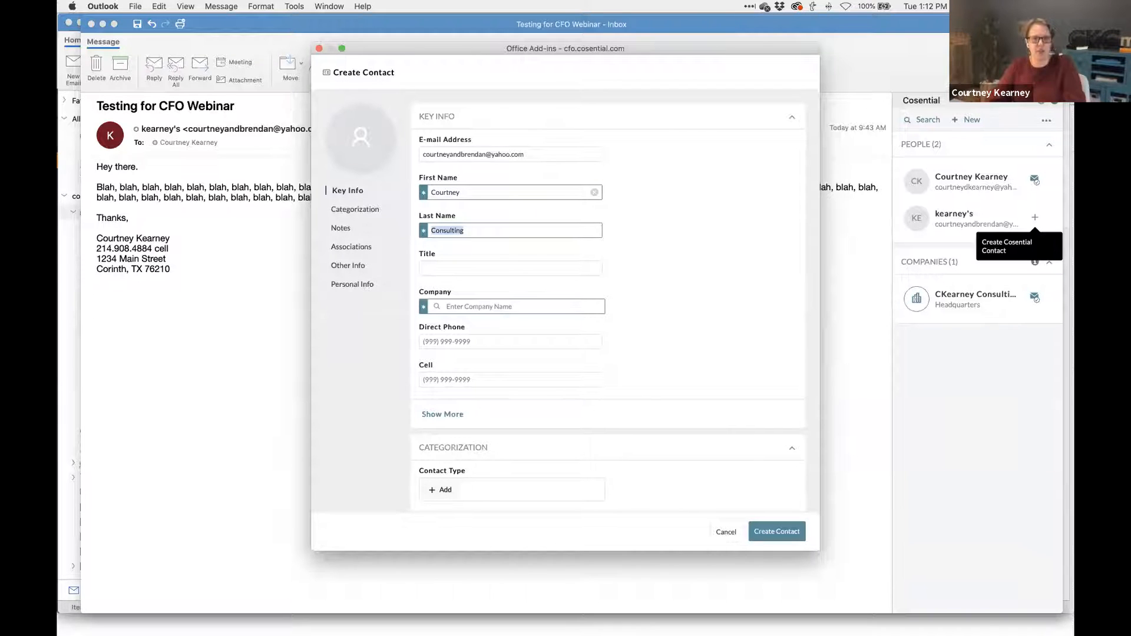
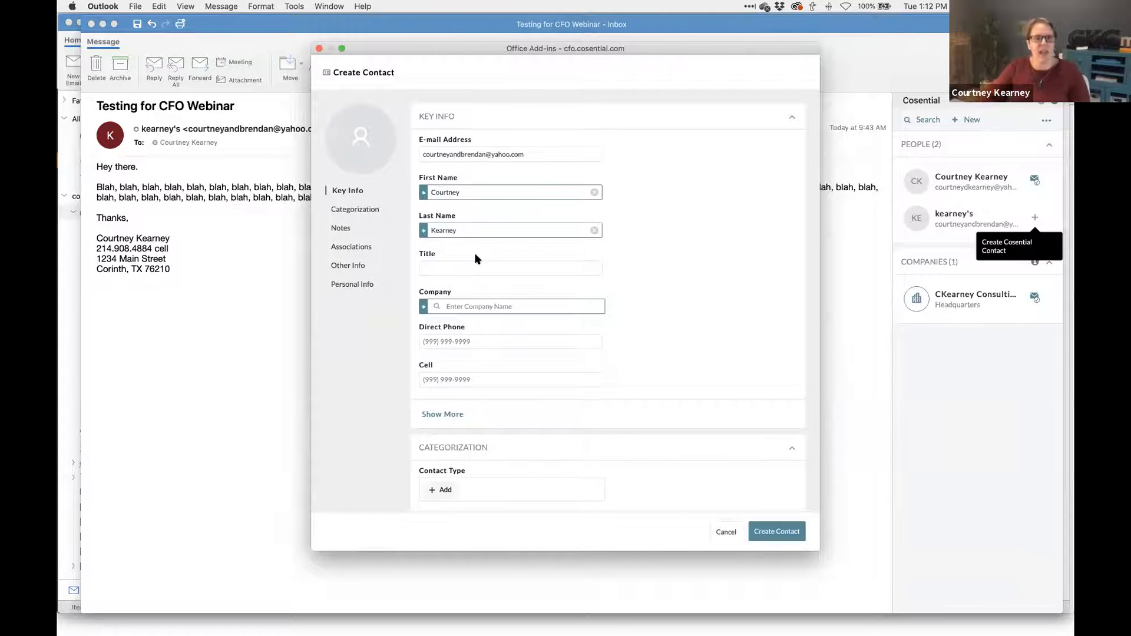
- Set the contact's company to the existing CKearney Consulting (CKC)
{"action": "left_click", "coordinate": [454, 264]}
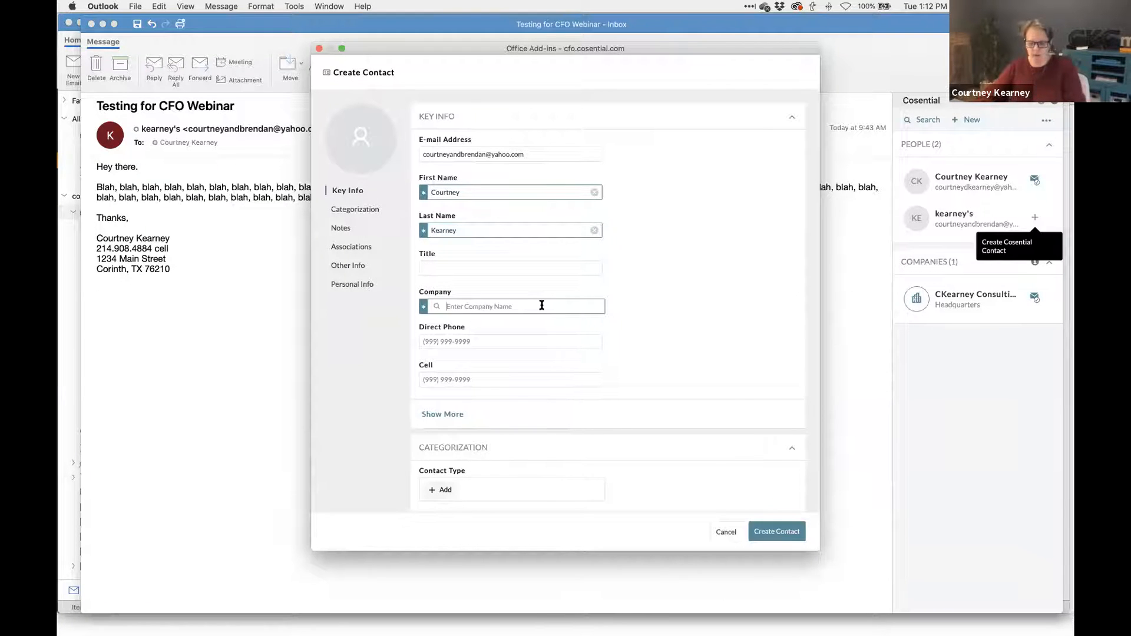
{"action": "type", "text": "CKearney Consulting"}
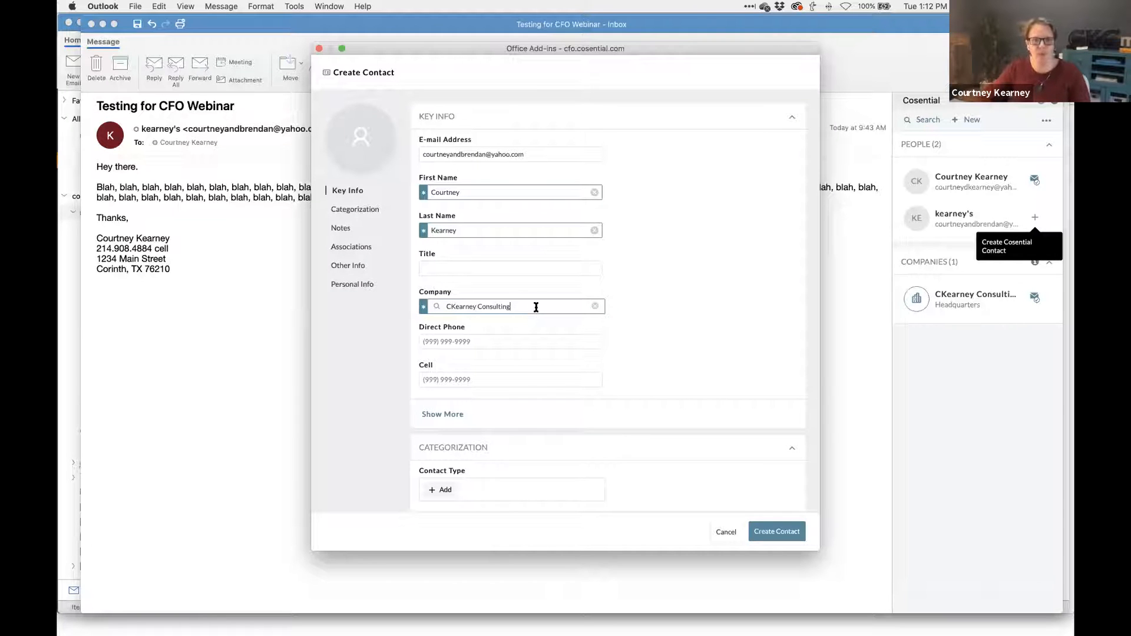
{"action": "key", "text": "BackSpace"}
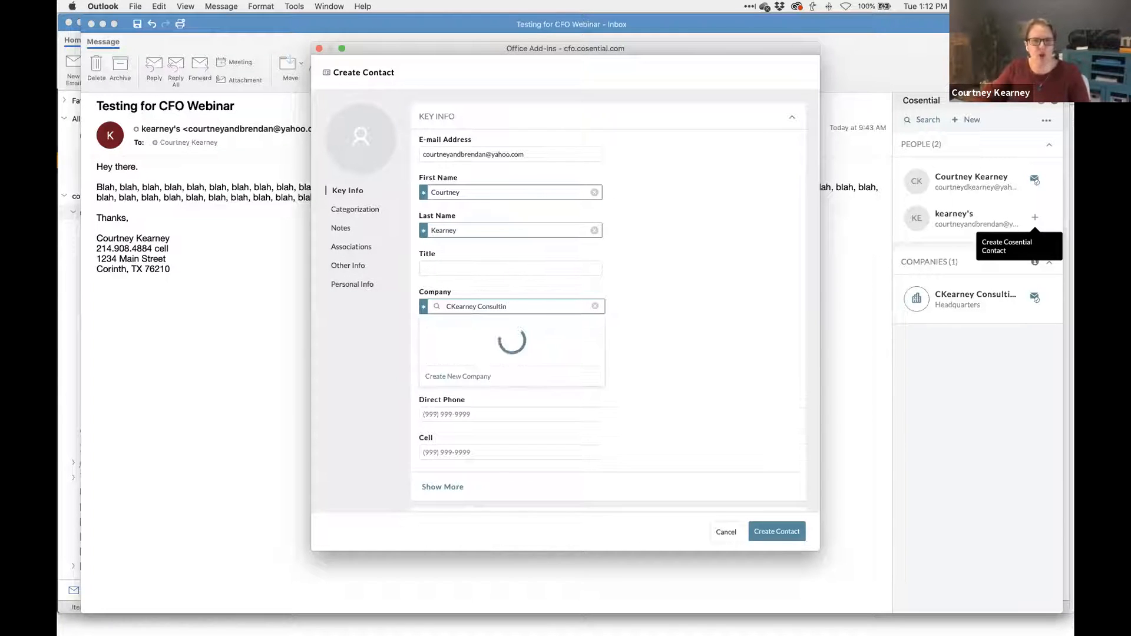
{"action": "left_click", "coordinate": [470, 325]}
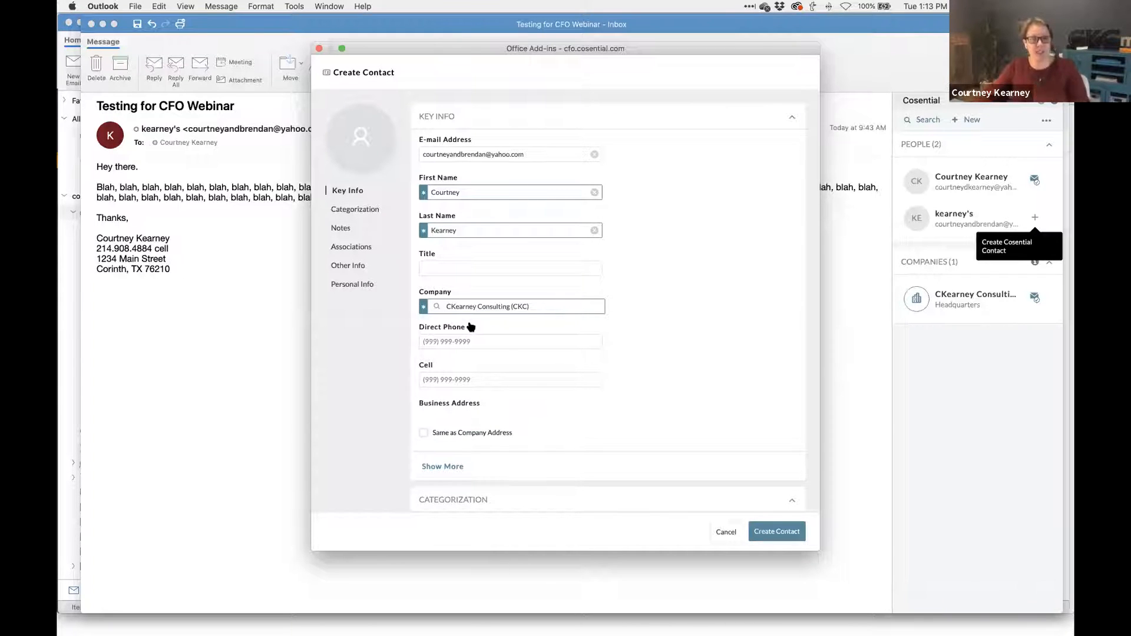
- Copy the cell number from the email signature into the contact's cell phone field
{"action": "scroll", "coordinate": [471, 326], "scroll_direction": "down", "scroll_amount": 4}
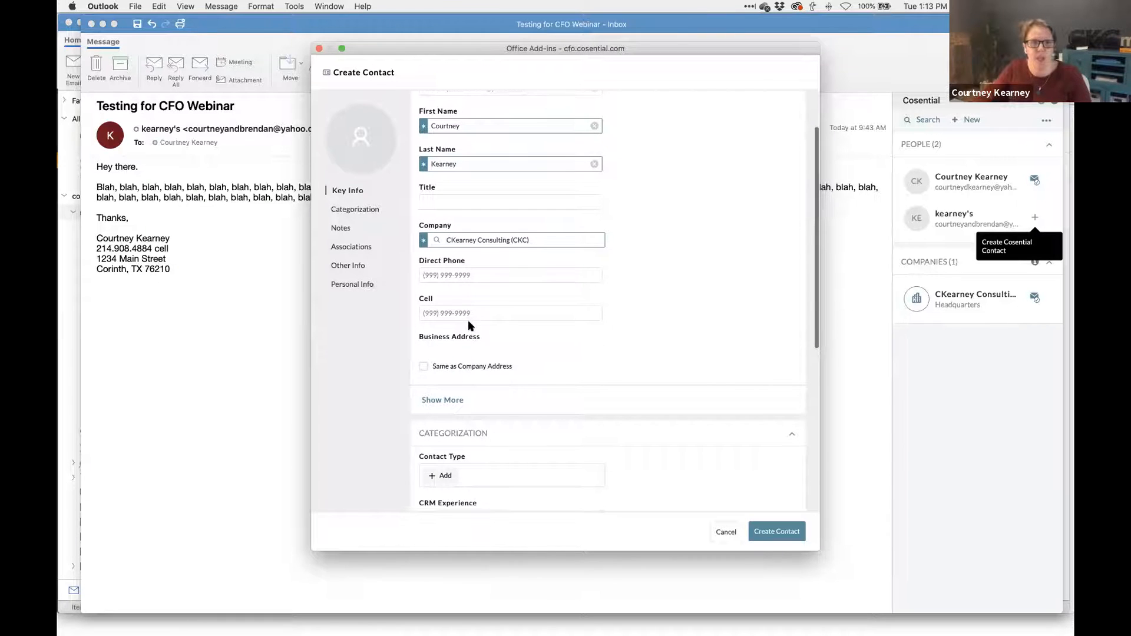
{"action": "left_click", "coordinate": [144, 253]}
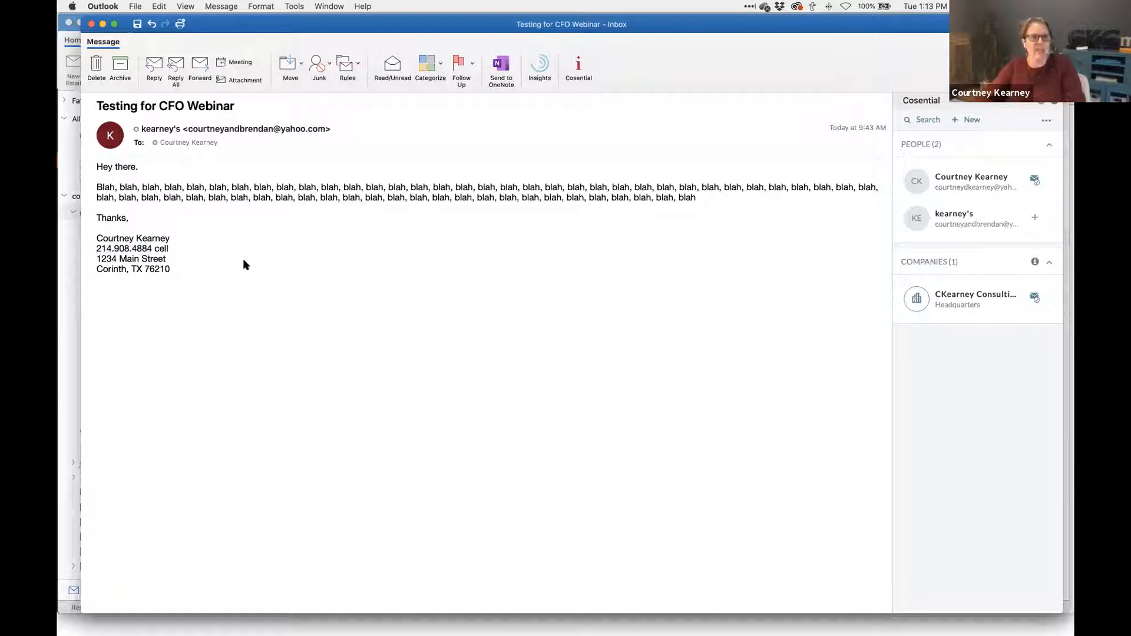
{"action": "key", "text": "super+grave"}
{"action": "left_click", "coordinate": [480, 296]}
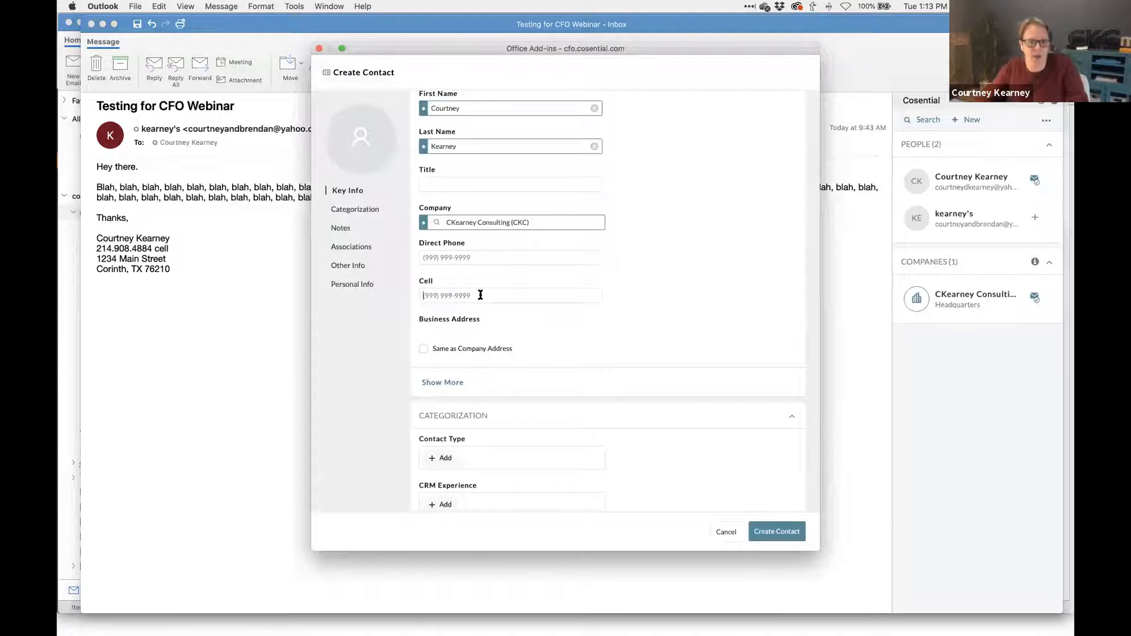
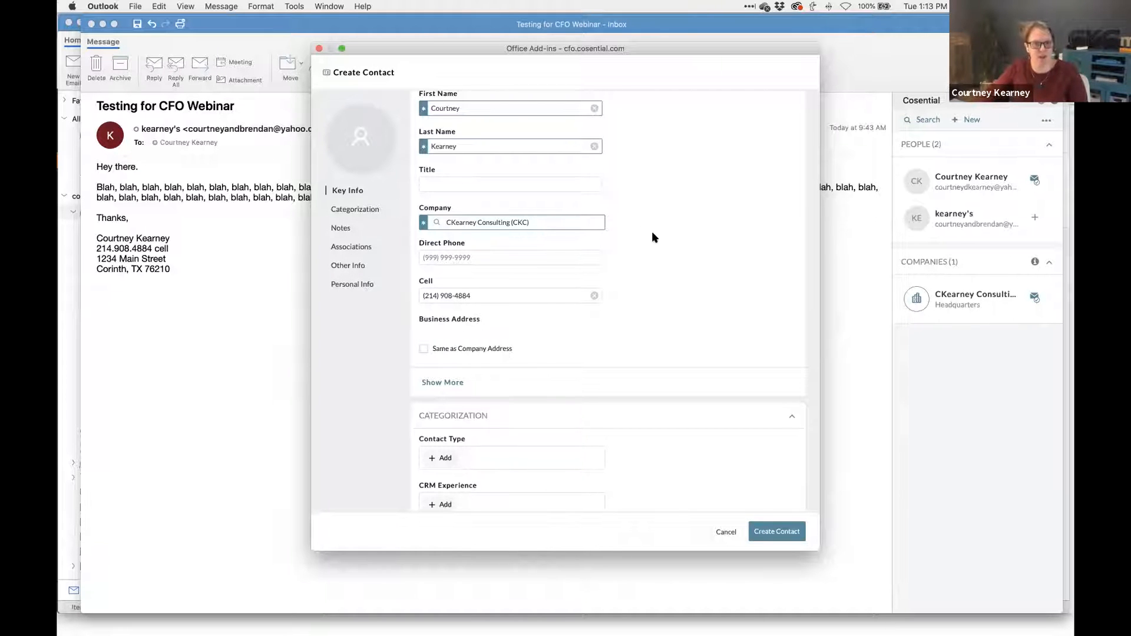
- Use the company address as the contact's business address
{"action": "scroll", "coordinate": [652, 233], "scroll_direction": "down", "scroll_amount": 2}
{"action": "left_click", "coordinate": [424, 307]}
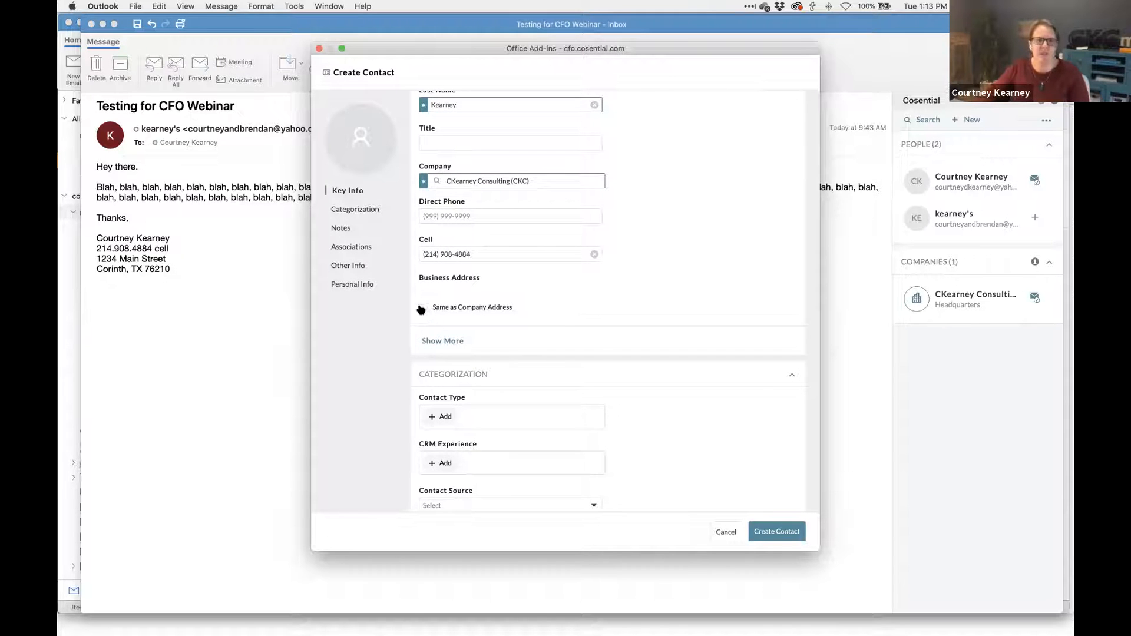
{"action": "scroll", "coordinate": [548, 305], "scroll_direction": "down", "scroll_amount": 3}
{"action": "scroll", "coordinate": [548, 303], "scroll_direction": "down", "scroll_amount": 5}
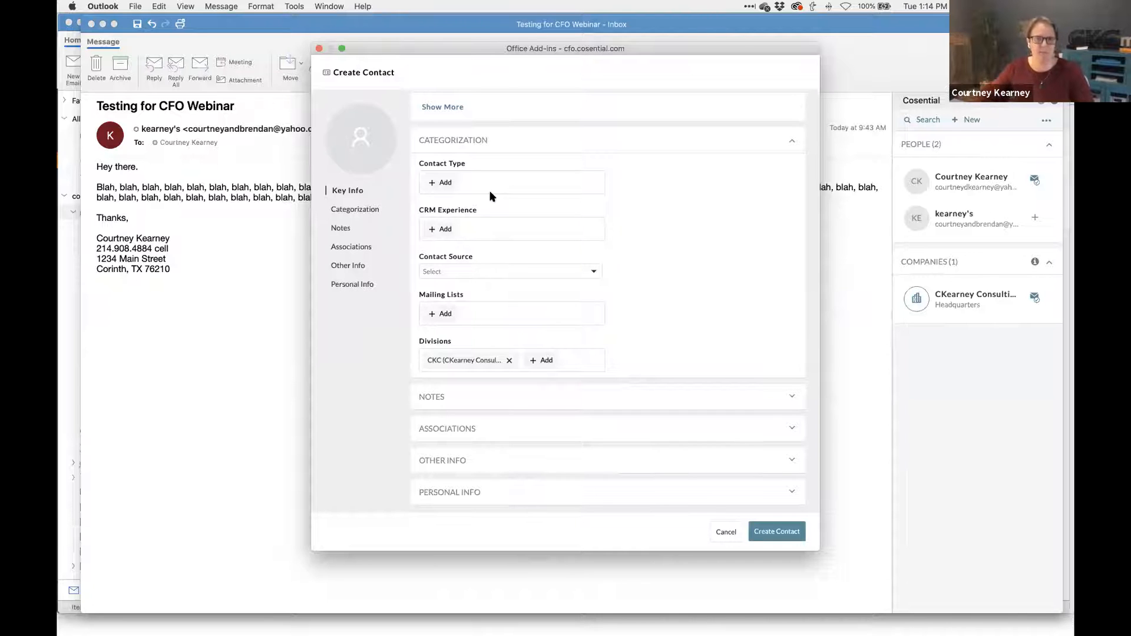
- Expand Notes, briefly open Associations, then expand Other Info to show the URLs and Active status
{"action": "left_click", "coordinate": [501, 396]}
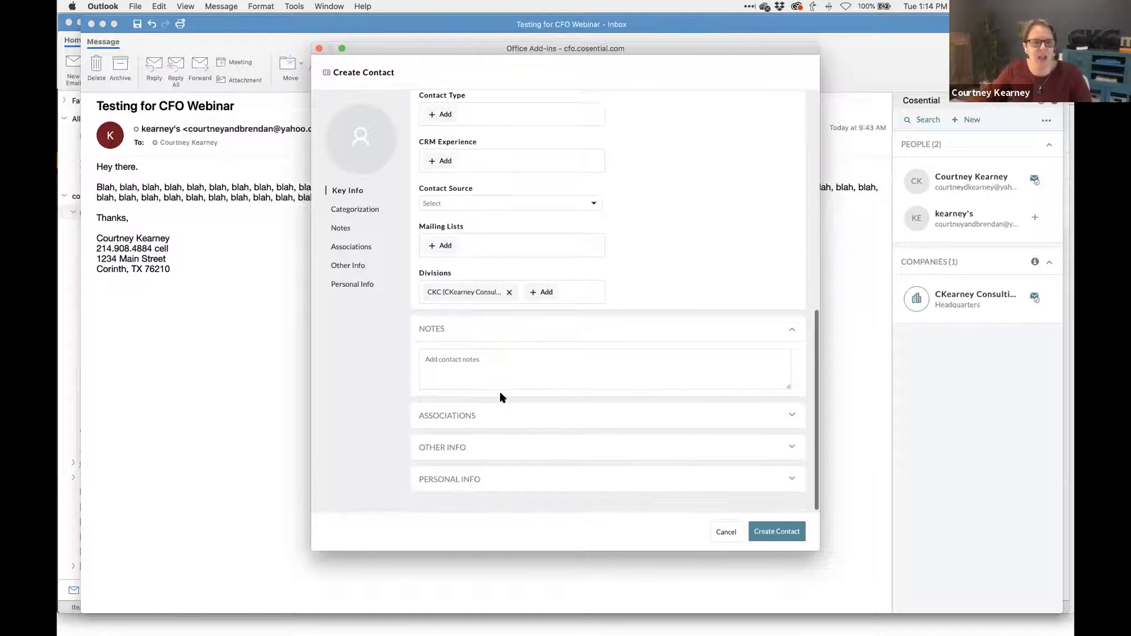
{"action": "left_click", "coordinate": [475, 416]}
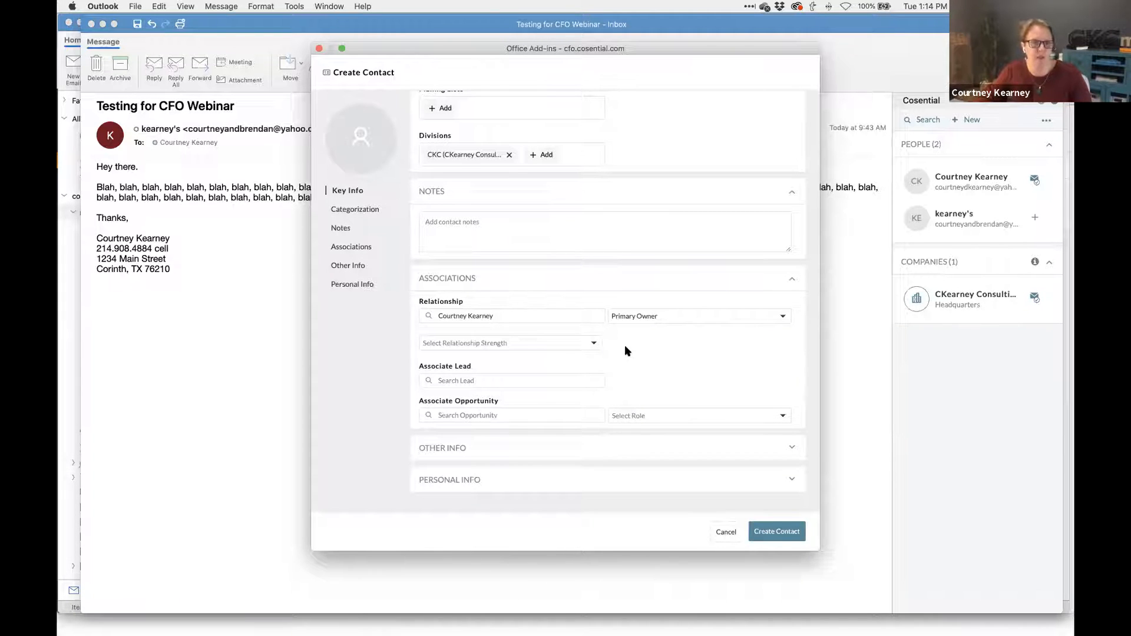
{"action": "scroll", "coordinate": [625, 346], "scroll_direction": "down", "scroll_amount": 2}
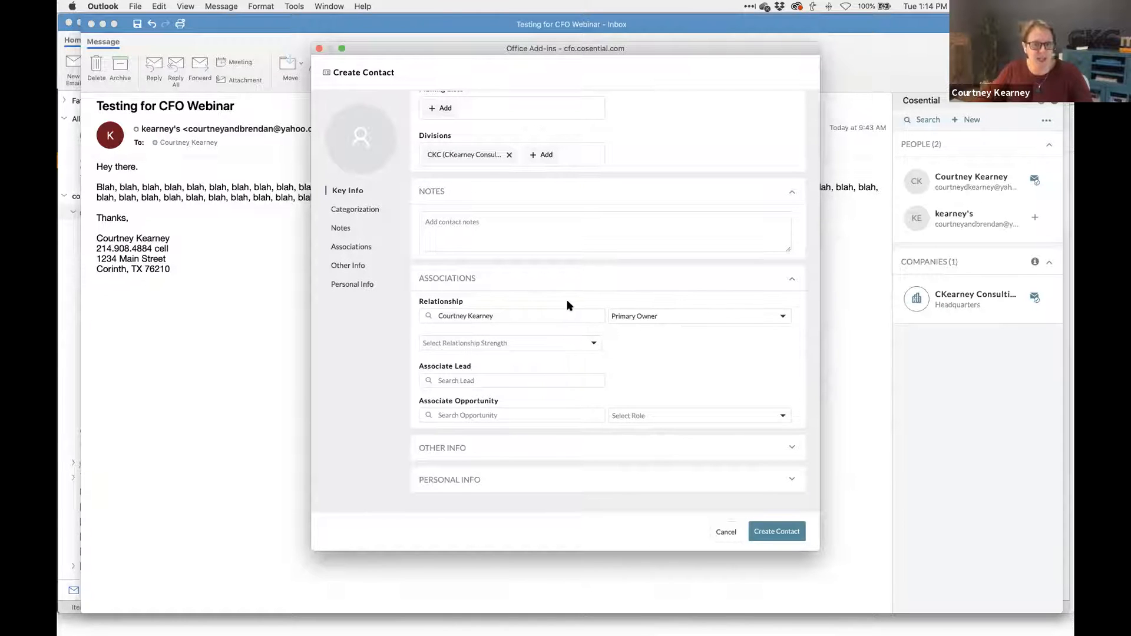
{"action": "left_click", "coordinate": [487, 285]}
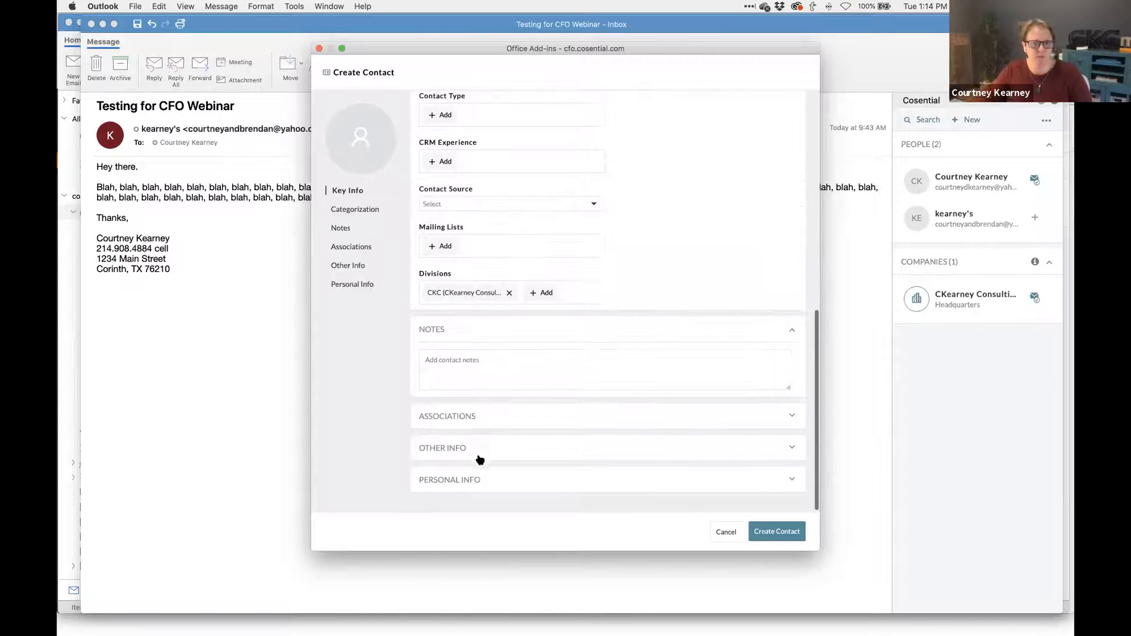
{"action": "left_click", "coordinate": [477, 456]}
{"action": "scroll", "coordinate": [476, 450], "scroll_direction": "down", "scroll_amount": 2}
{"action": "scroll", "coordinate": [476, 452], "scroll_direction": "down", "scroll_amount": 3}
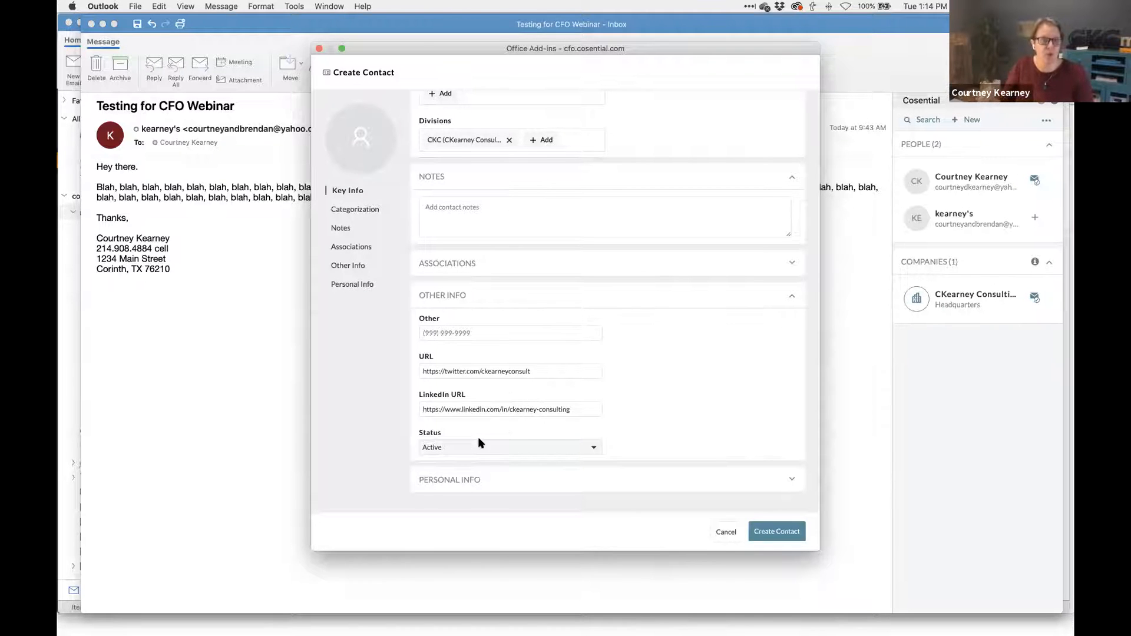
{"action": "triple_click", "coordinate": [503, 367]}
{"action": "type", "text": "www.ckearneyconsulting.com"}
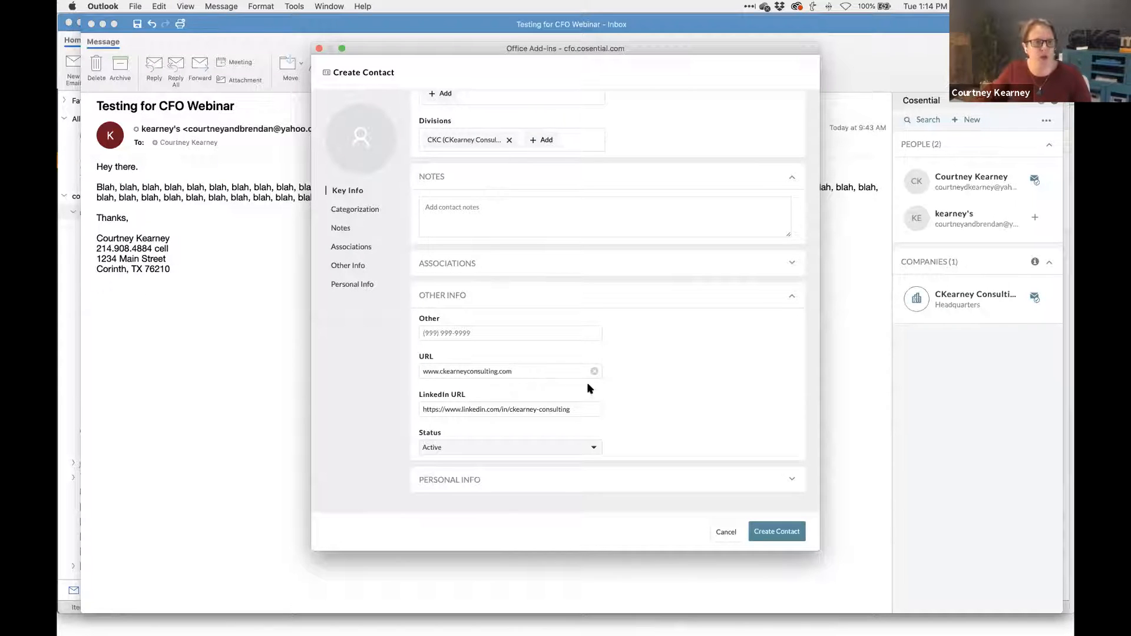
{"action": "triple_click", "coordinate": [535, 411]}
{"action": "key", "text": "BackSpace"}
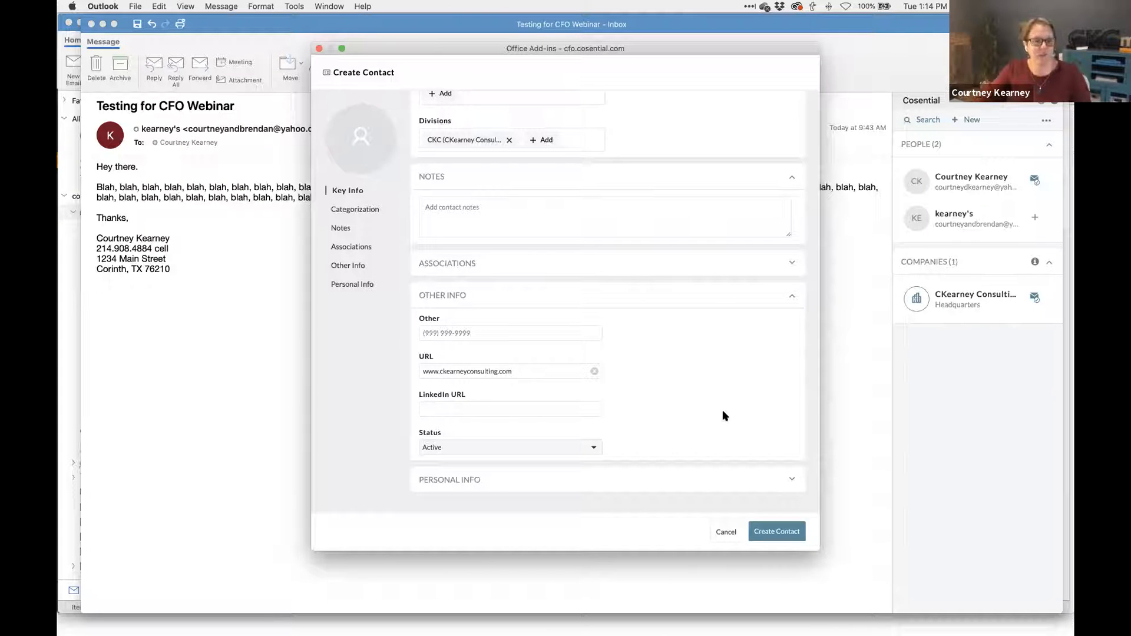
- Enter the spouse's name under Personal Info
{"action": "left_click", "coordinate": [479, 487]}
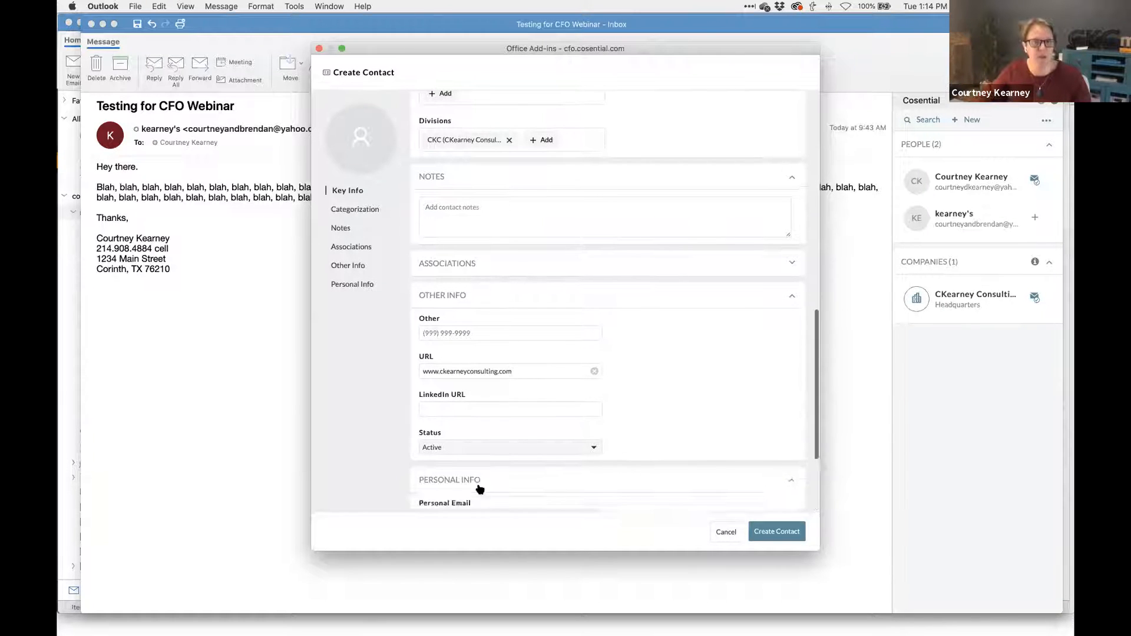
{"action": "scroll", "coordinate": [479, 488], "scroll_direction": "down", "scroll_amount": 5}
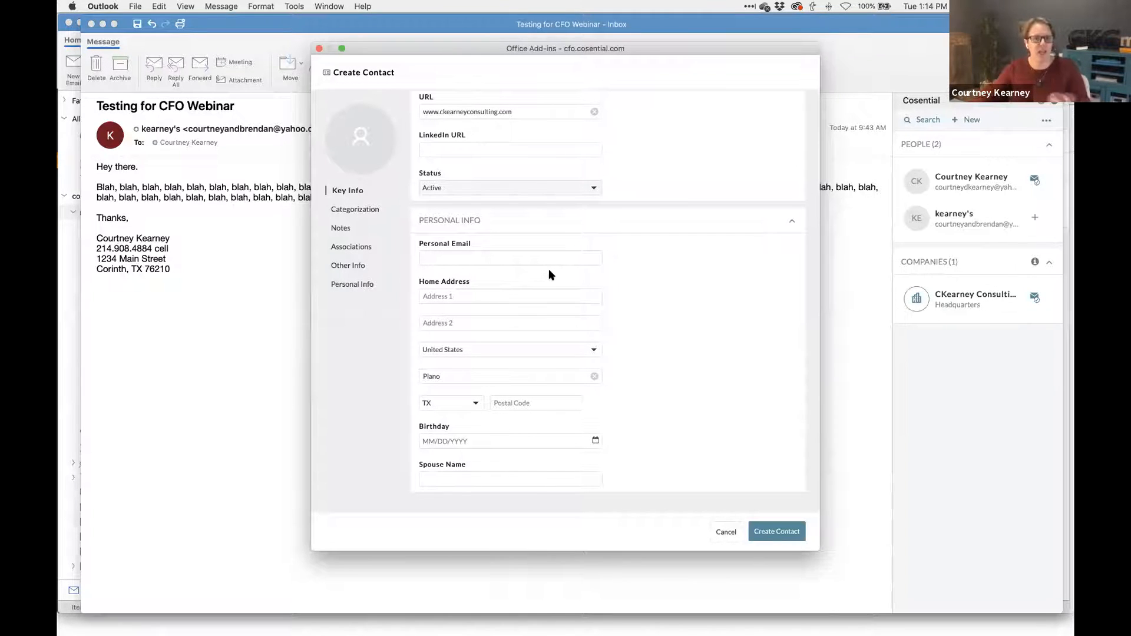
{"action": "left_click", "coordinate": [478, 476]}
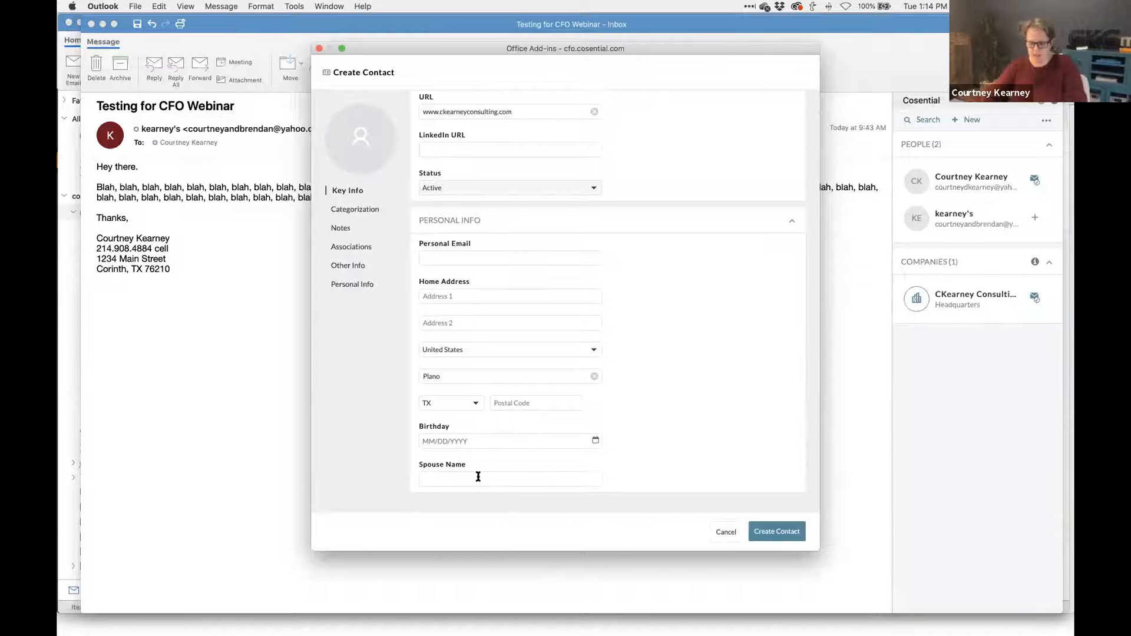
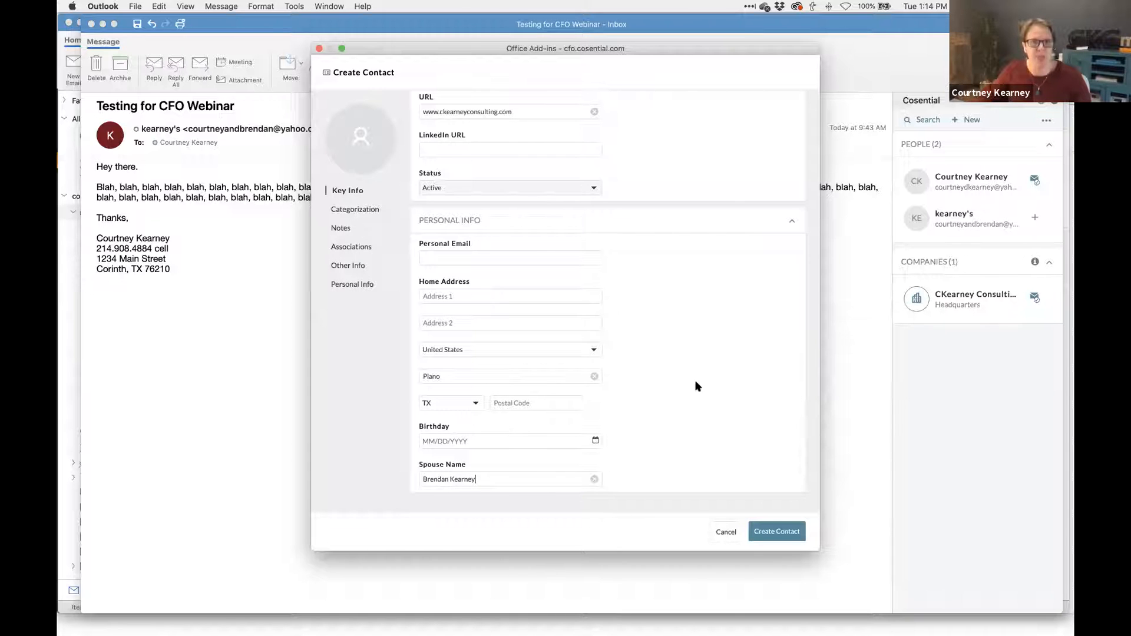
- Jump through Categorization and Key Info, then create the contact
{"action": "scroll", "coordinate": [685, 373], "scroll_direction": "up", "scroll_amount": 3}
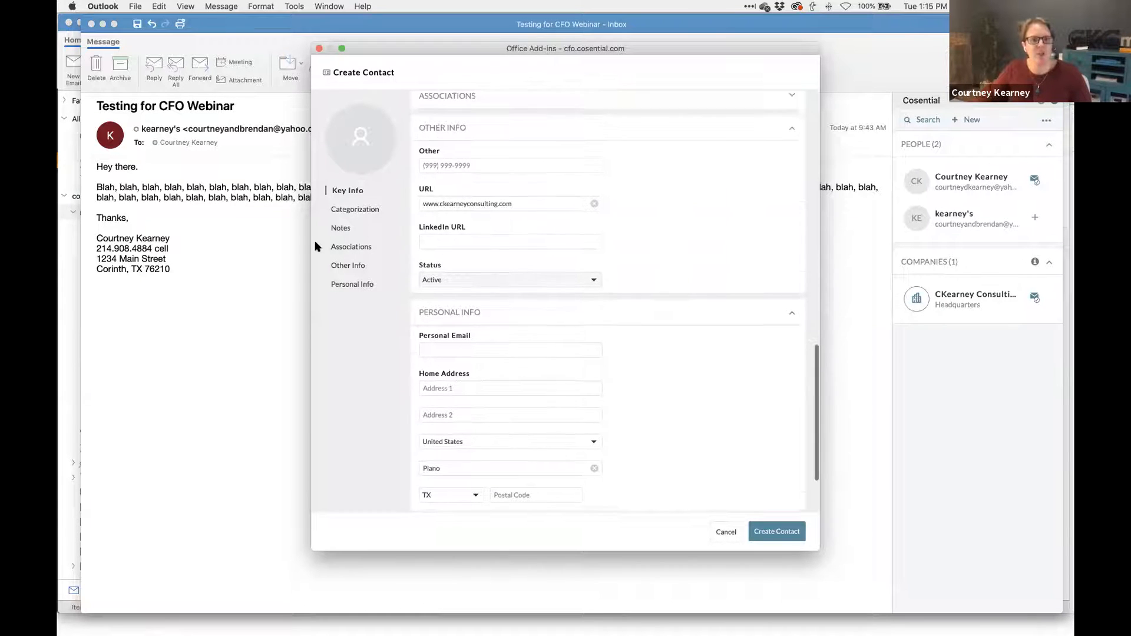
{"action": "left_click", "coordinate": [362, 214]}
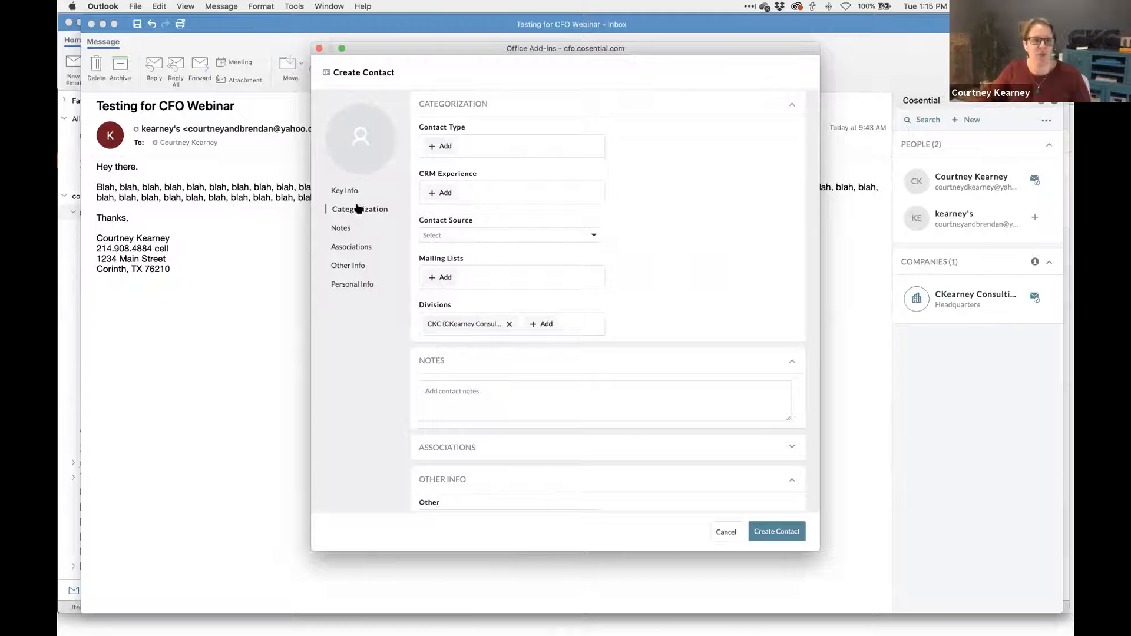
{"action": "left_click", "coordinate": [351, 190]}
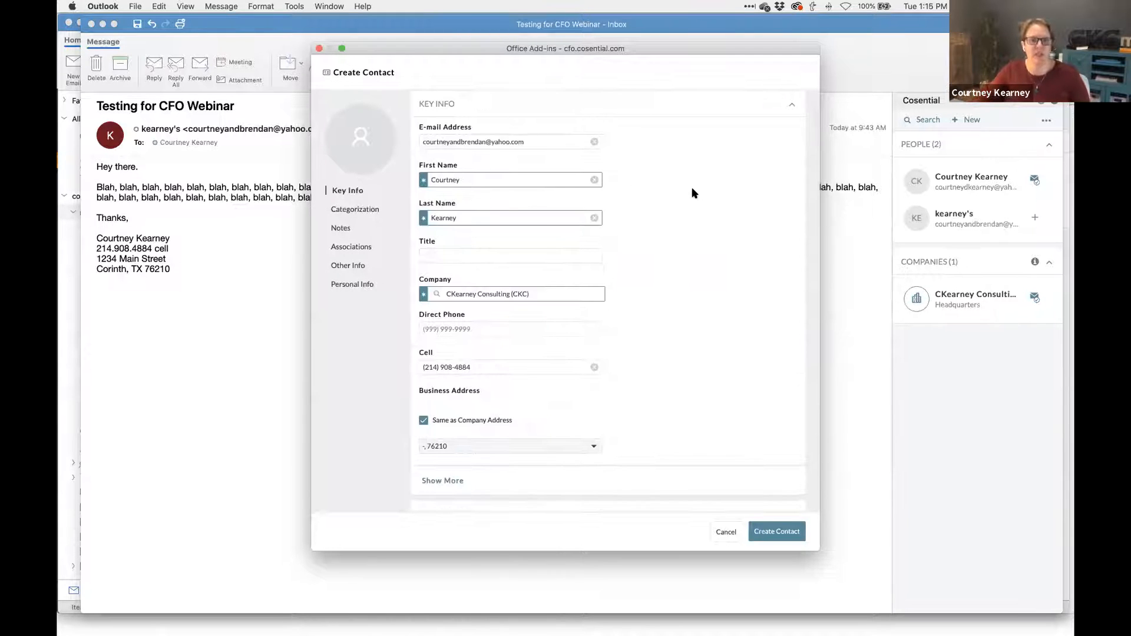
{"action": "scroll", "coordinate": [693, 192], "scroll_direction": "up", "scroll_amount": 2}
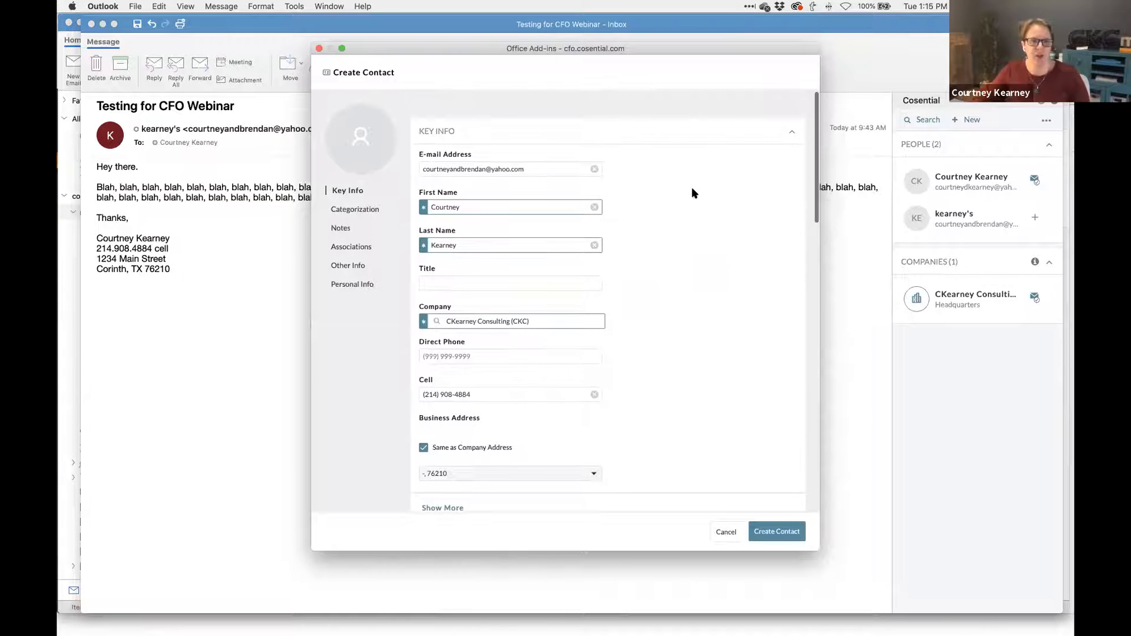
{"action": "left_click", "coordinate": [774, 531]}
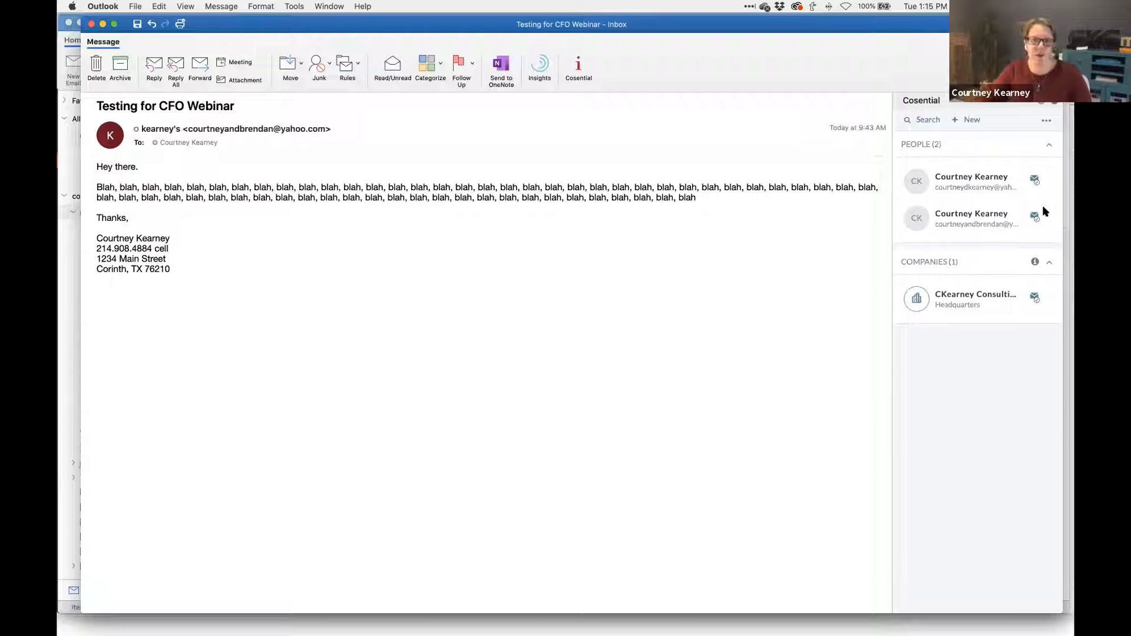
- Open the new contact from People in the sidebar, then its full Cosential web record
{"action": "left_click", "coordinate": [976, 217]}
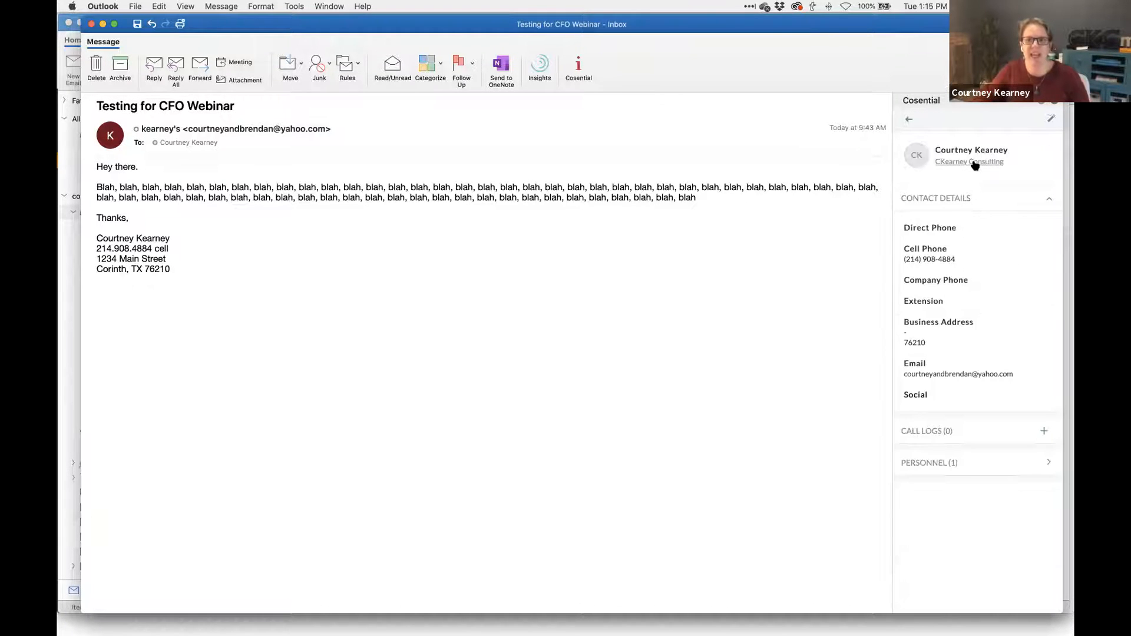
{"action": "left_click", "coordinate": [976, 152]}
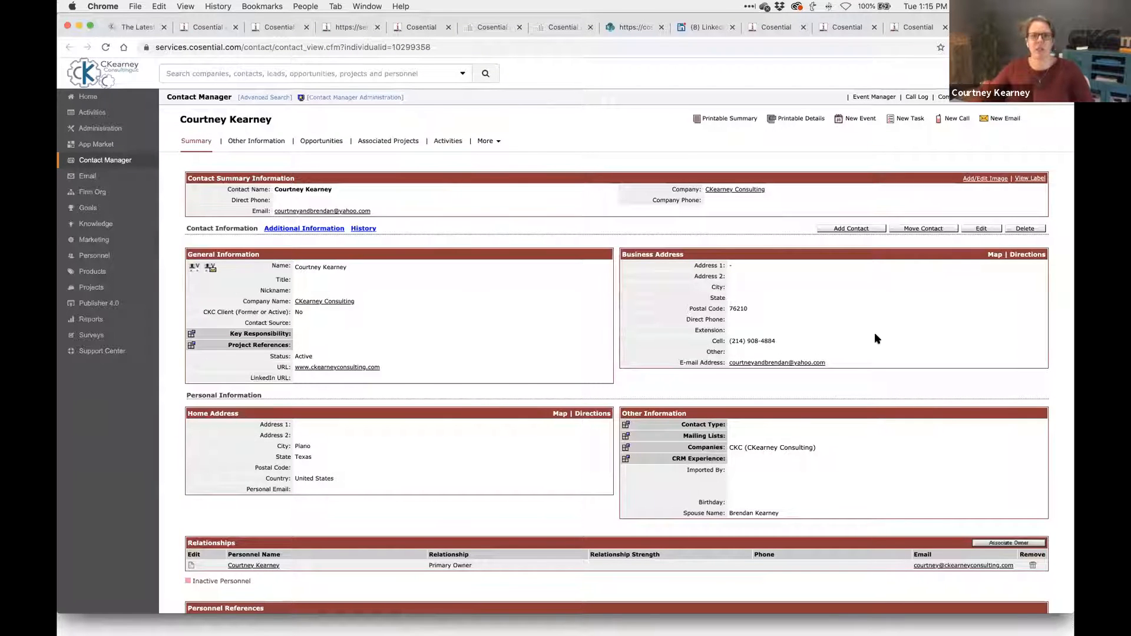
{"action": "left_click", "coordinate": [478, 30]}
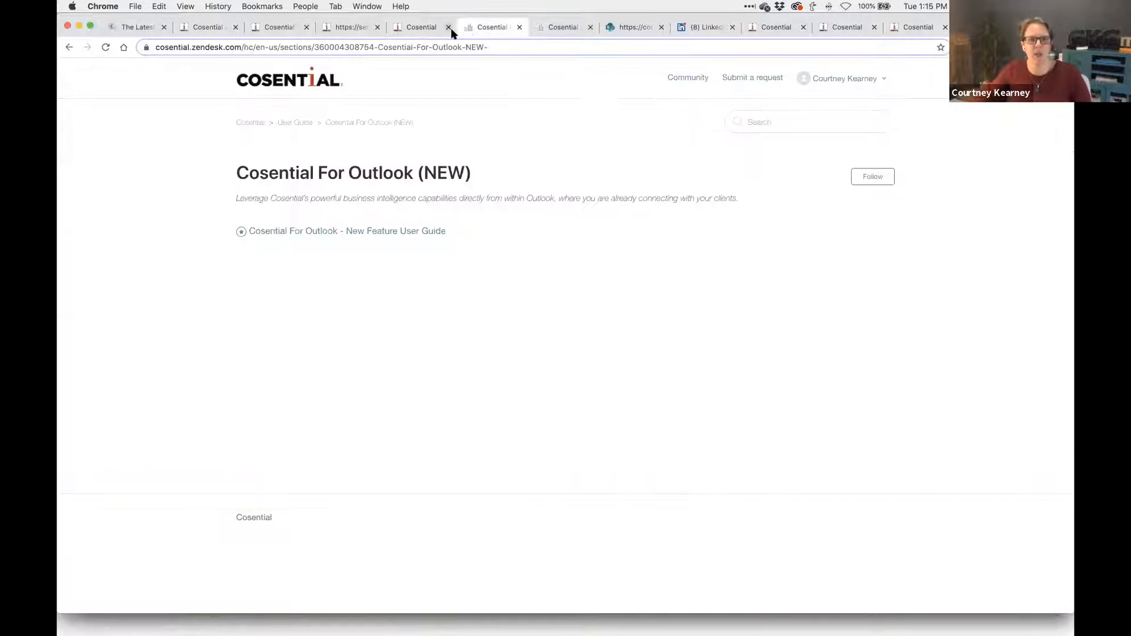
{"action": "left_click", "coordinate": [412, 27]}
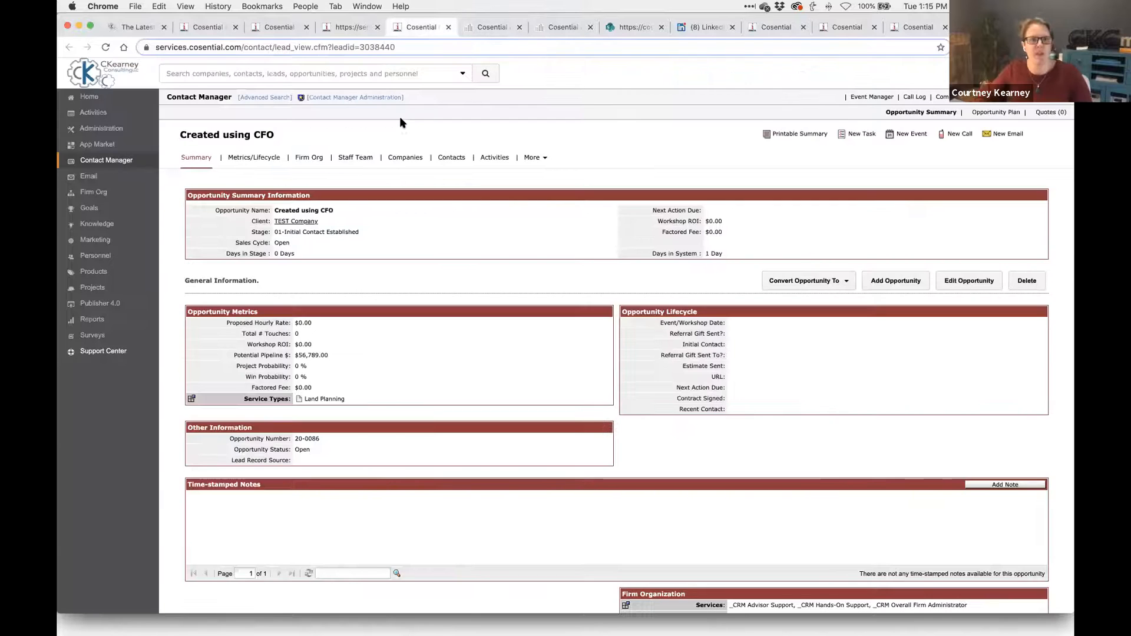
{"action": "left_click", "coordinate": [196, 27]}
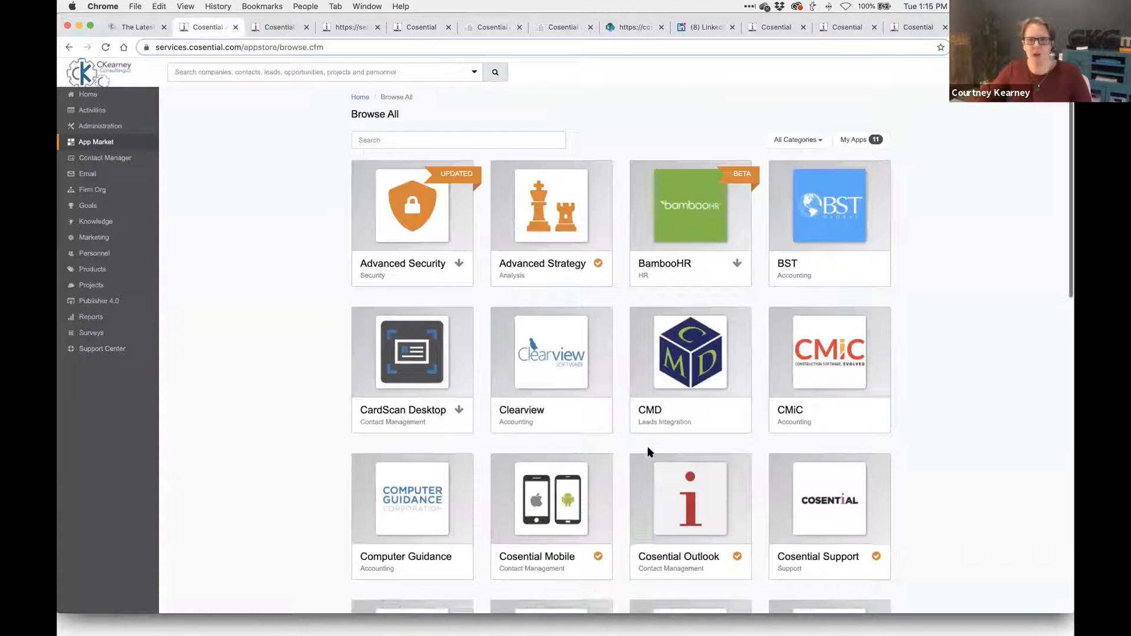
{"action": "scroll", "coordinate": [648, 449], "scroll_direction": "down", "scroll_amount": 3}
{"action": "left_click", "coordinate": [676, 412]}
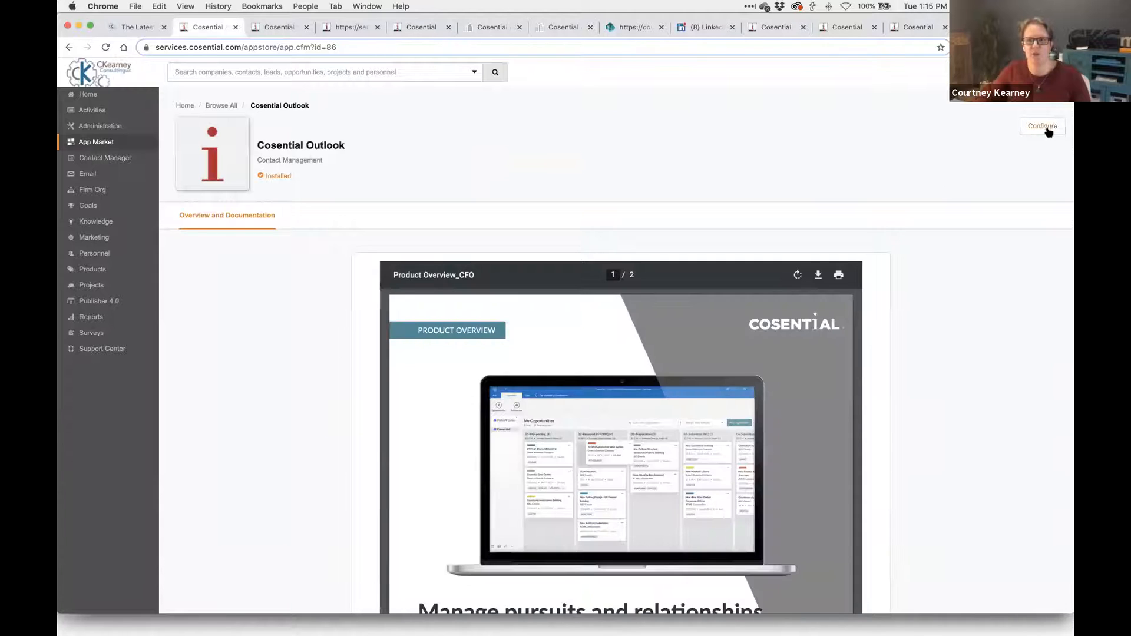
{"action": "left_click", "coordinate": [1041, 130]}
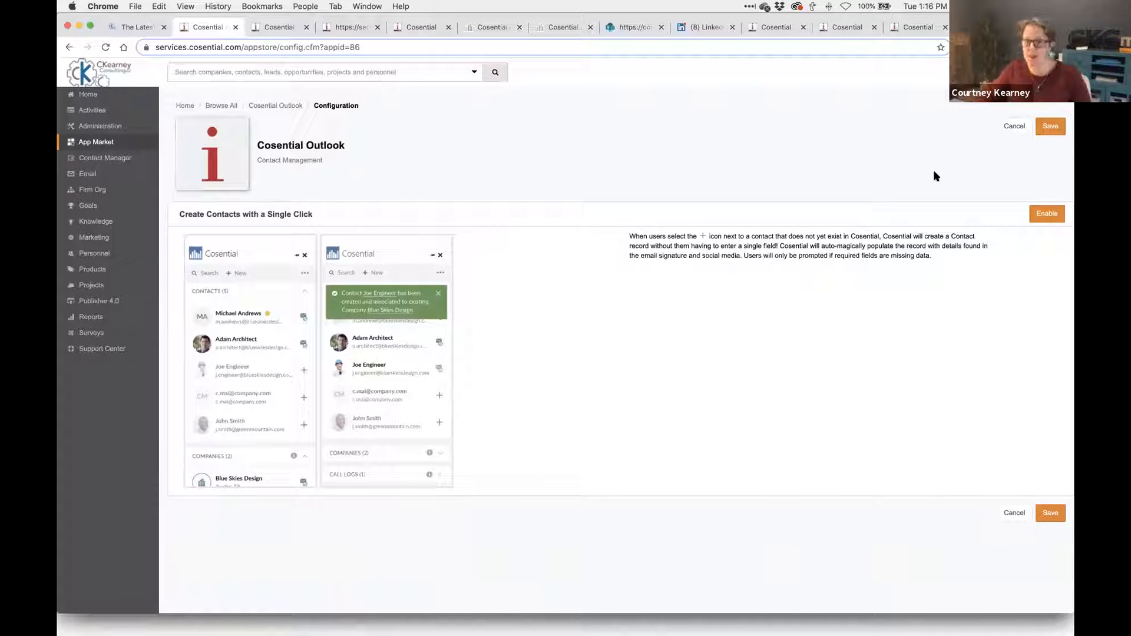
{"action": "left_click", "coordinate": [560, 28]}
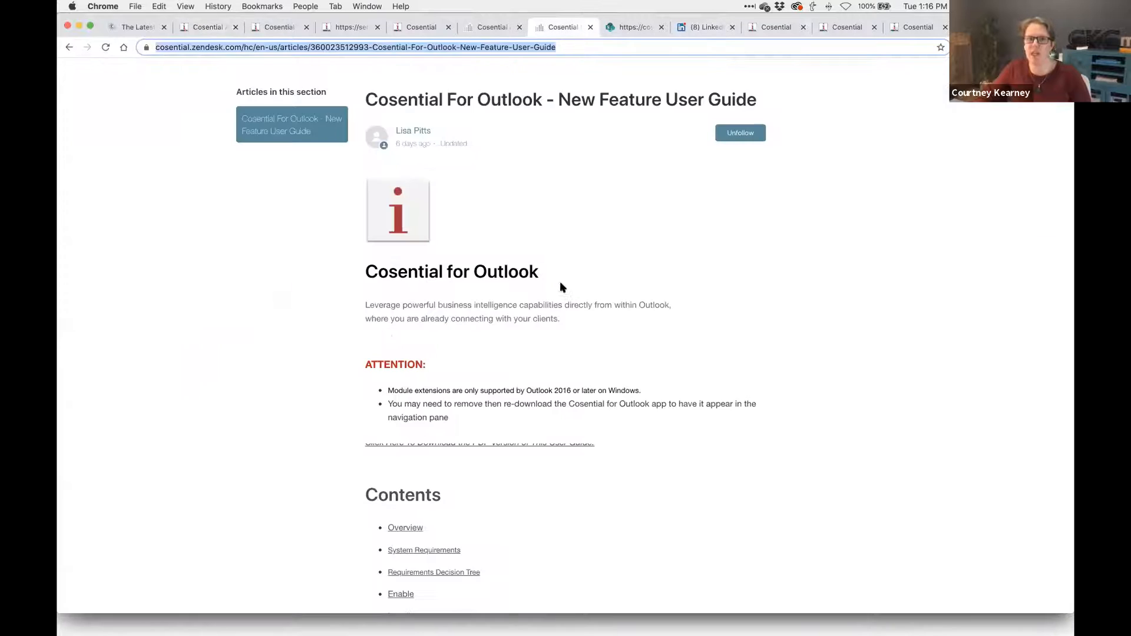
{"action": "scroll", "coordinate": [510, 383], "scroll_direction": "down", "scroll_amount": 3}
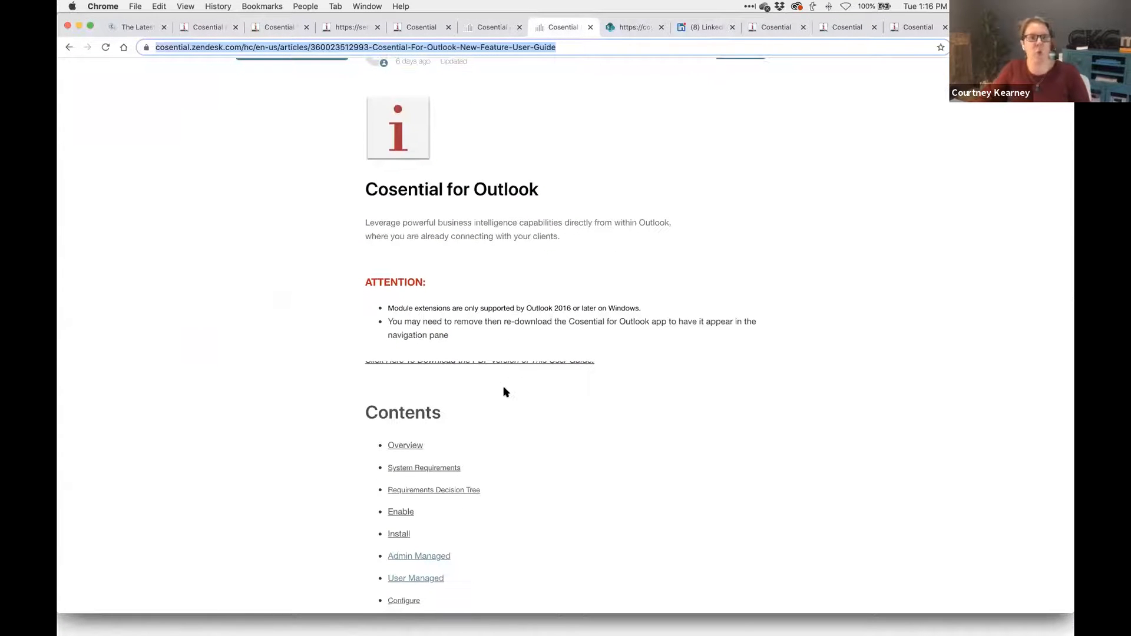
{"action": "left_click", "coordinate": [625, 28]}
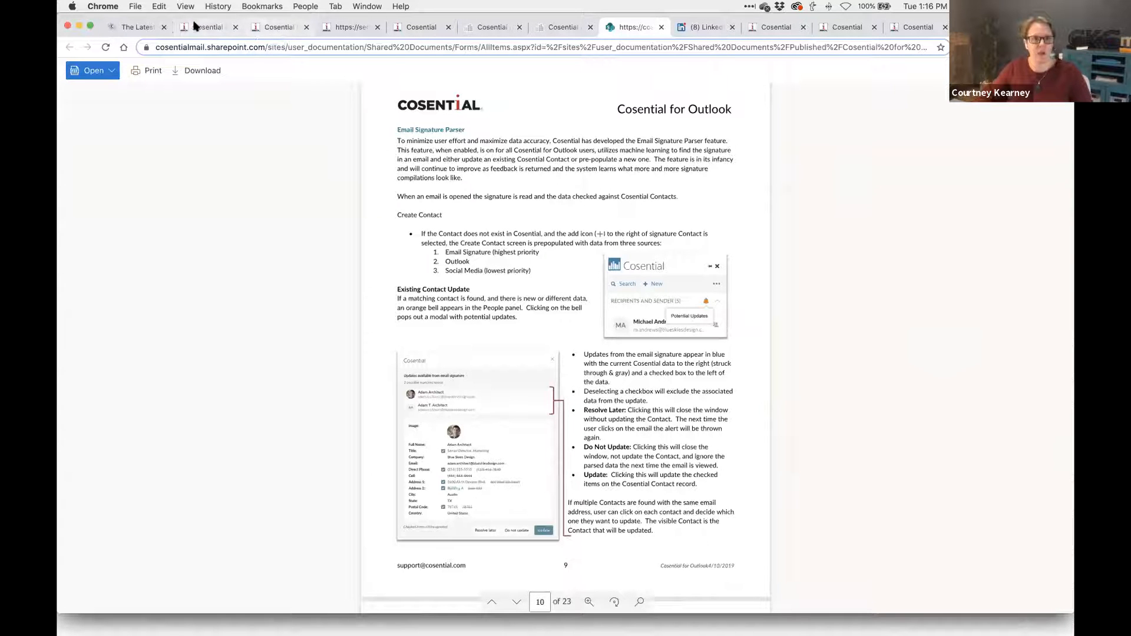
{"action": "right_click", "coordinate": [270, 25]}
{"action": "key", "text": "Escape"}
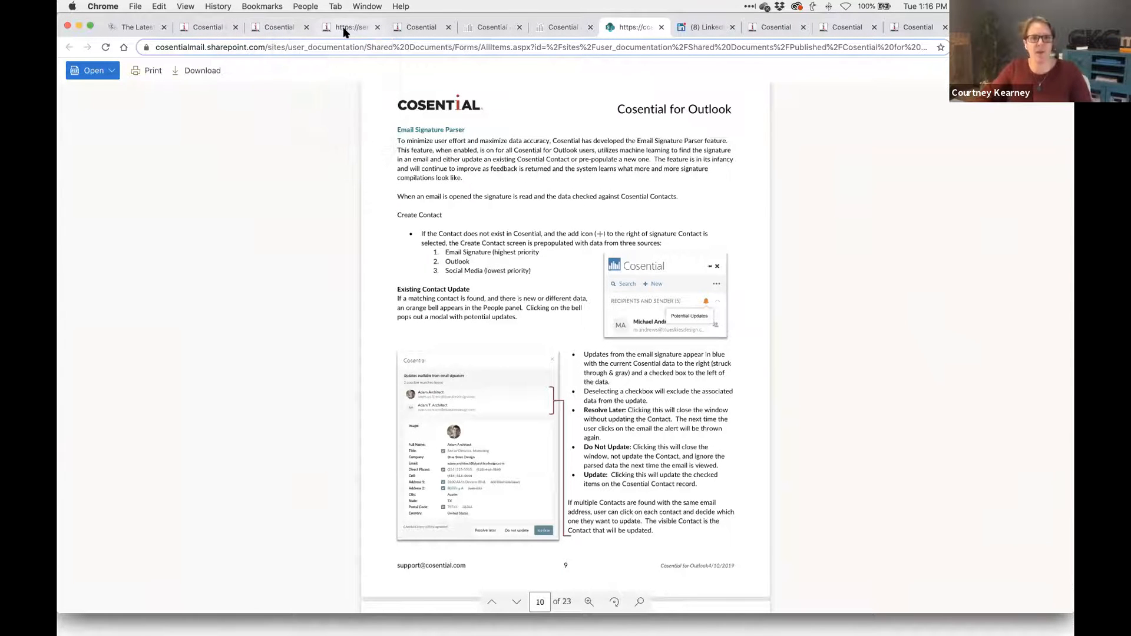
{"action": "left_click", "coordinate": [344, 27]}
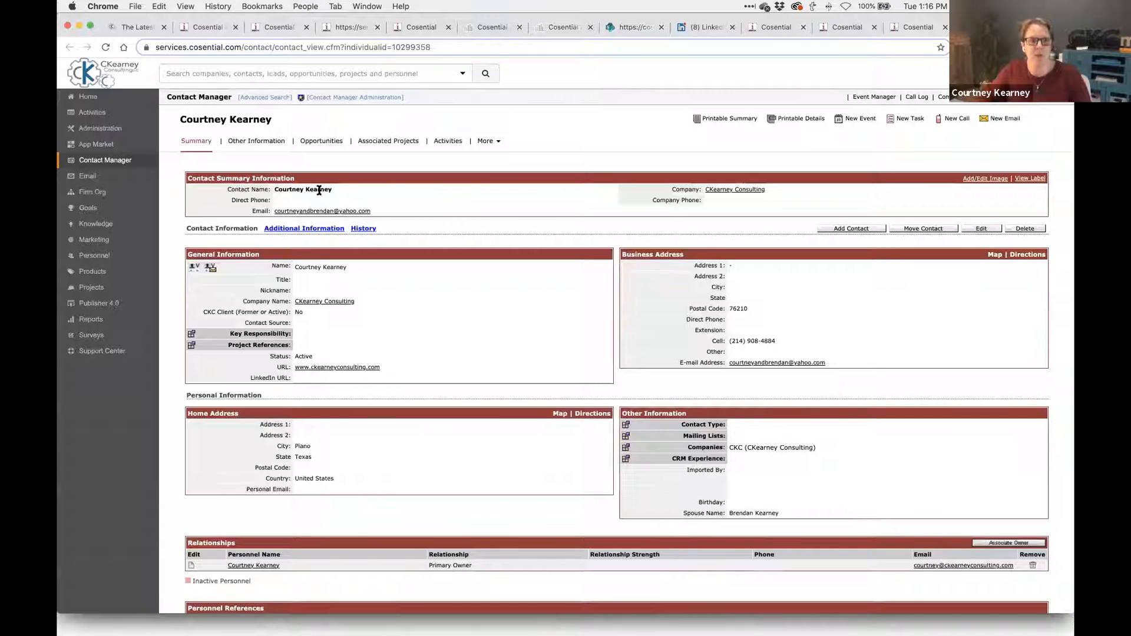
- Preview the Testing for CFO Webinar email in Email History, close it, and return to Outlook
{"action": "triple_click", "coordinate": [324, 190]}
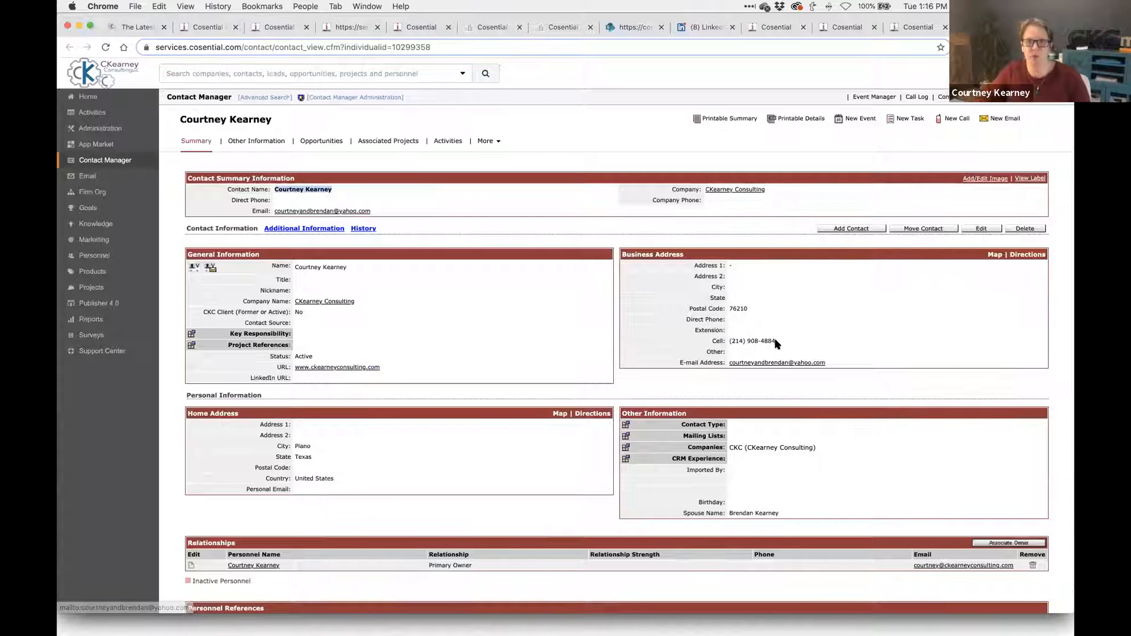
{"action": "scroll", "coordinate": [776, 353], "scroll_direction": "down", "scroll_amount": 3}
{"action": "scroll", "coordinate": [777, 345], "scroll_direction": "down", "scroll_amount": 10}
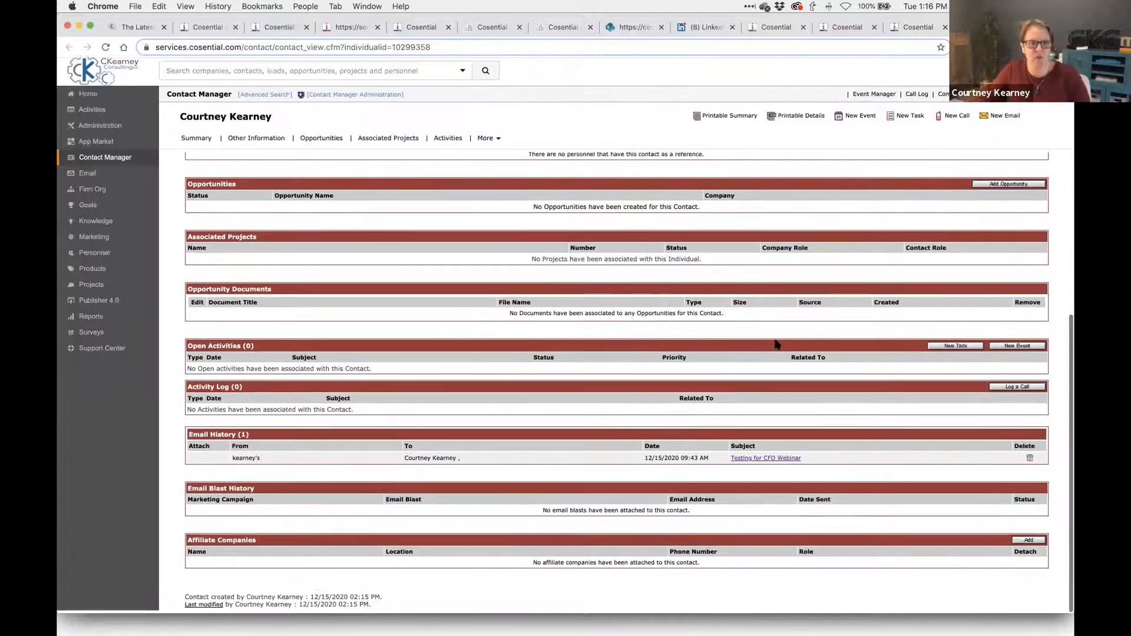
{"action": "triple_click", "coordinate": [679, 458]}
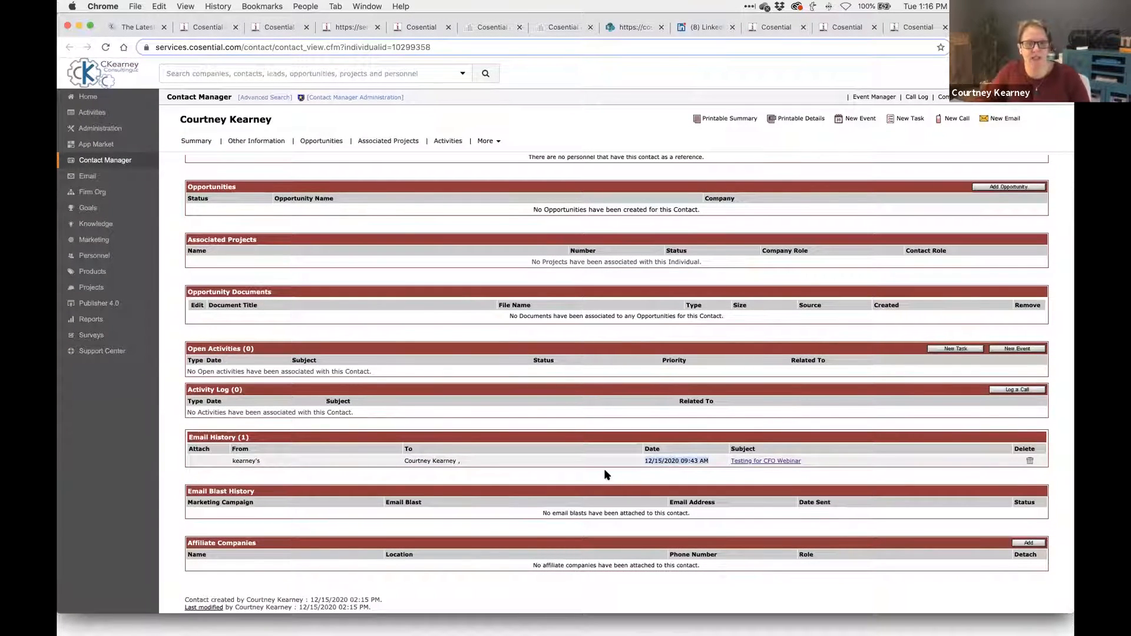
{"action": "left_click", "coordinate": [773, 463]}
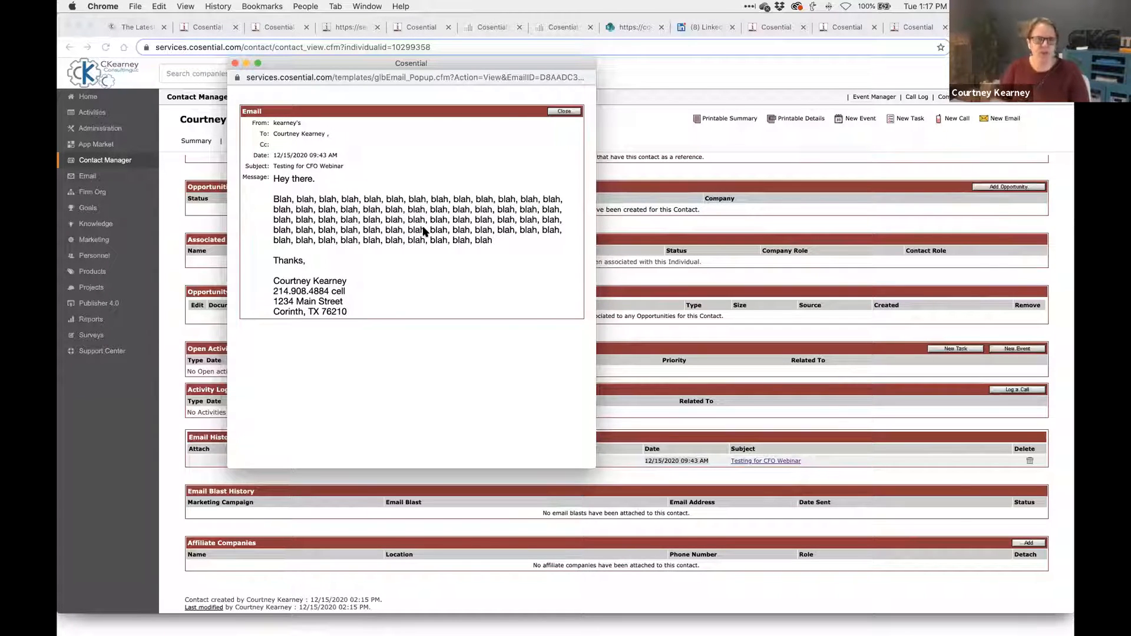
{"action": "left_click", "coordinate": [235, 63]}
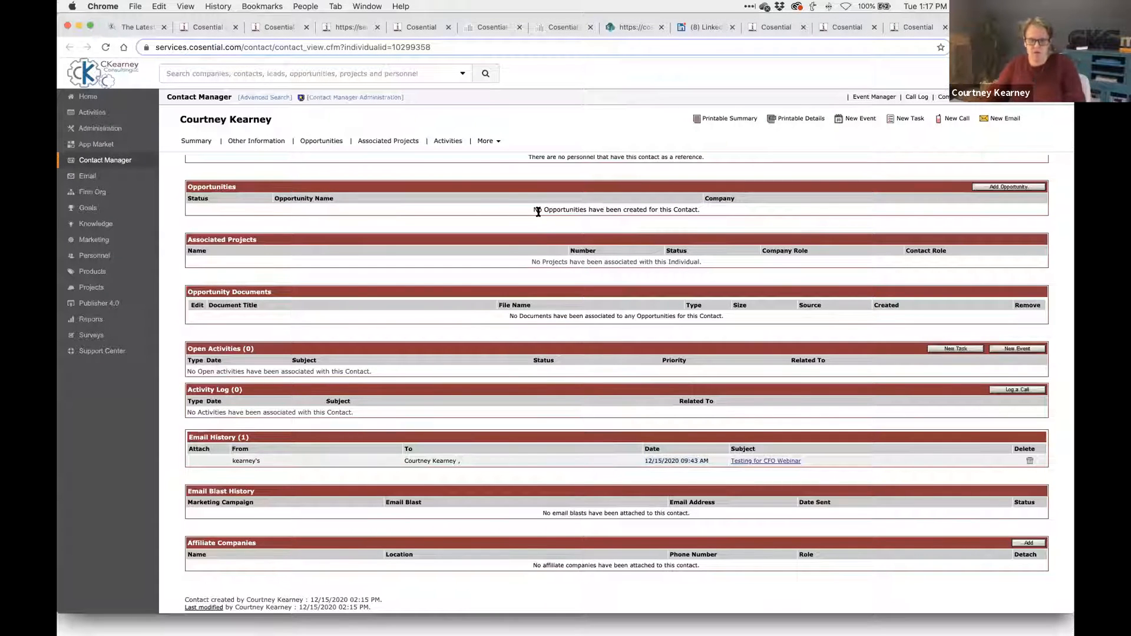
{"action": "key", "text": "super+Tab"}
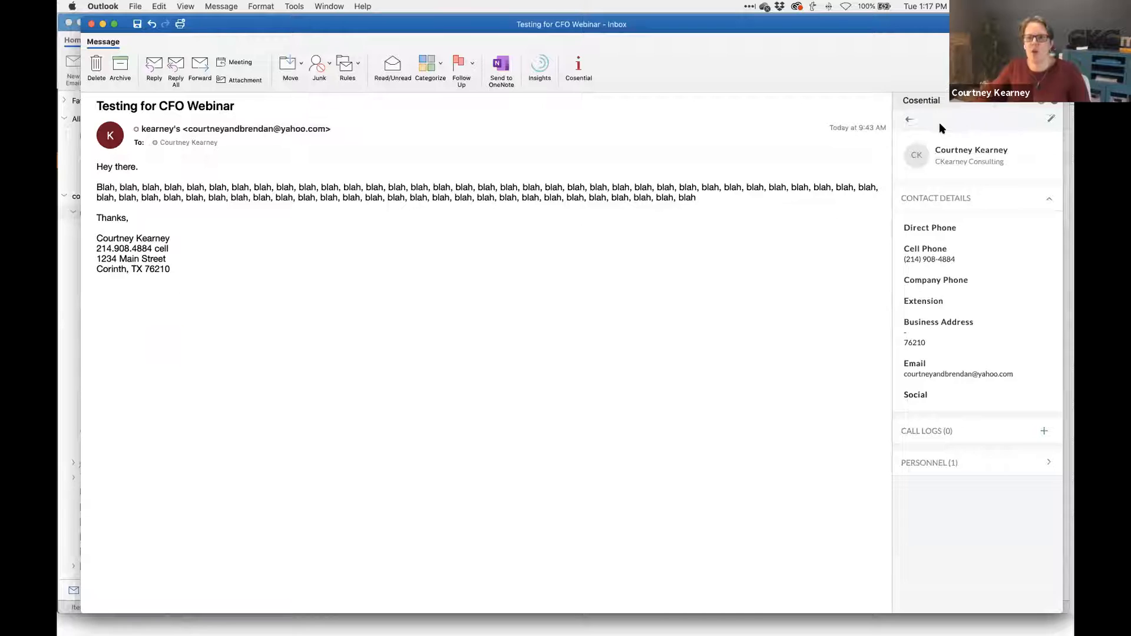
- Associate the email with Test Opp for 12/15 Part 2 Webinar under Opportunities (4) and open it on the web
{"action": "left_click", "coordinate": [909, 119]}
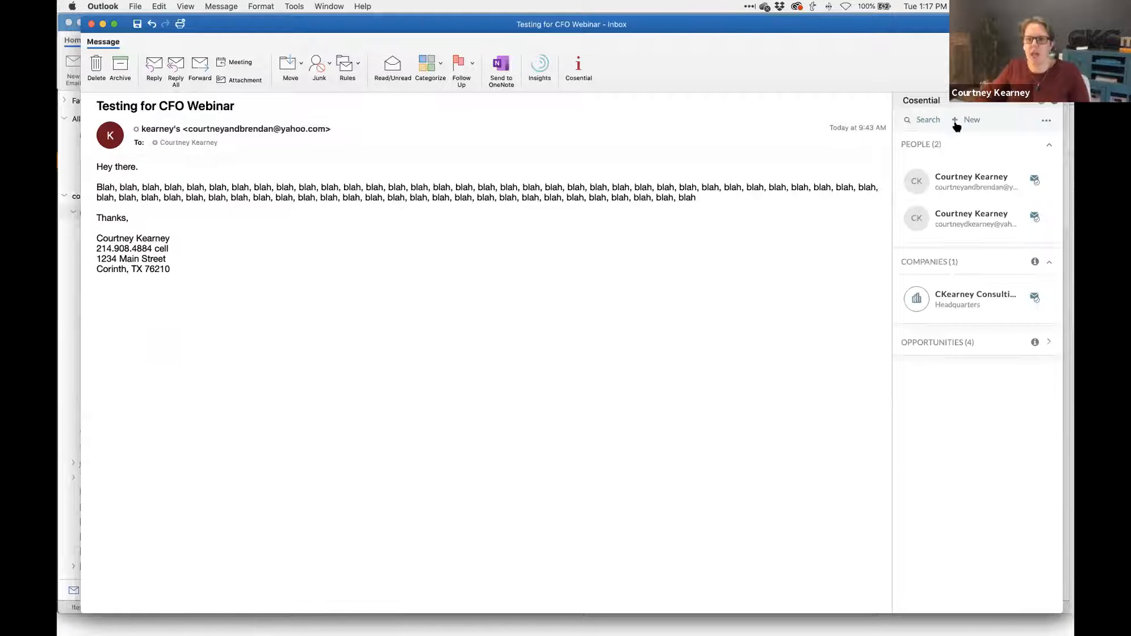
{"action": "left_click", "coordinate": [978, 342]}
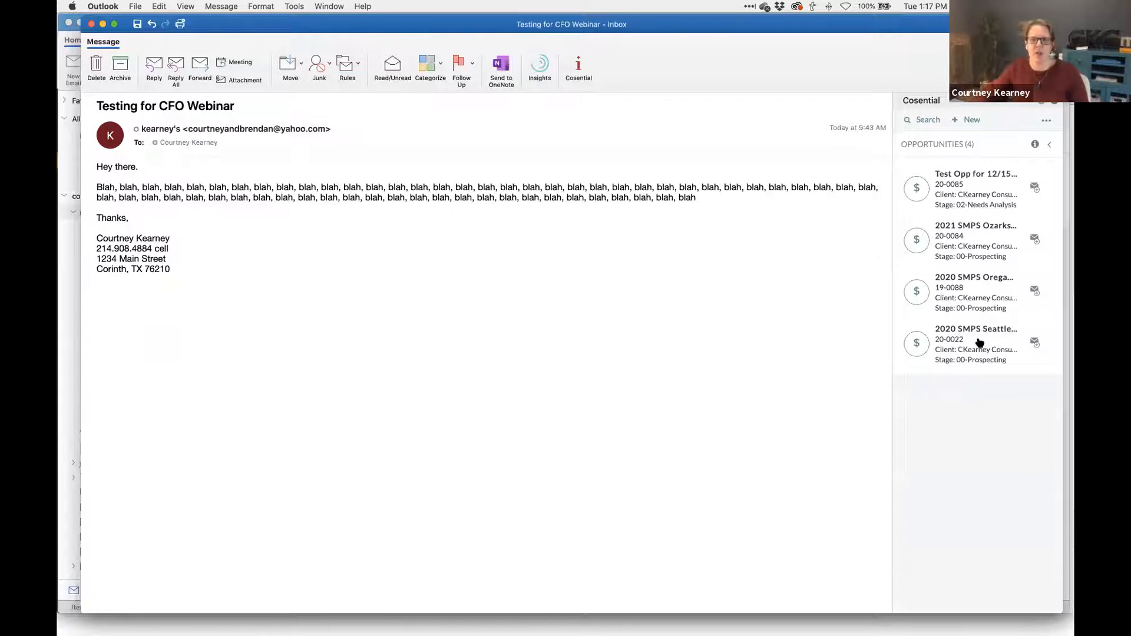
{"action": "left_click", "coordinate": [1034, 189]}
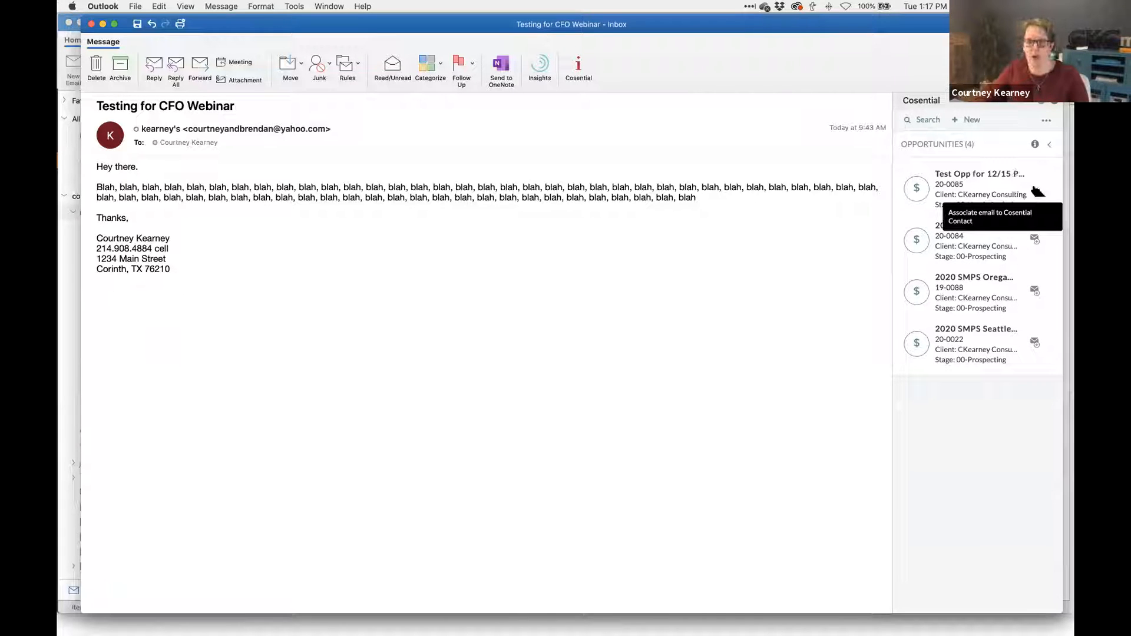
{"action": "left_click", "coordinate": [963, 174]}
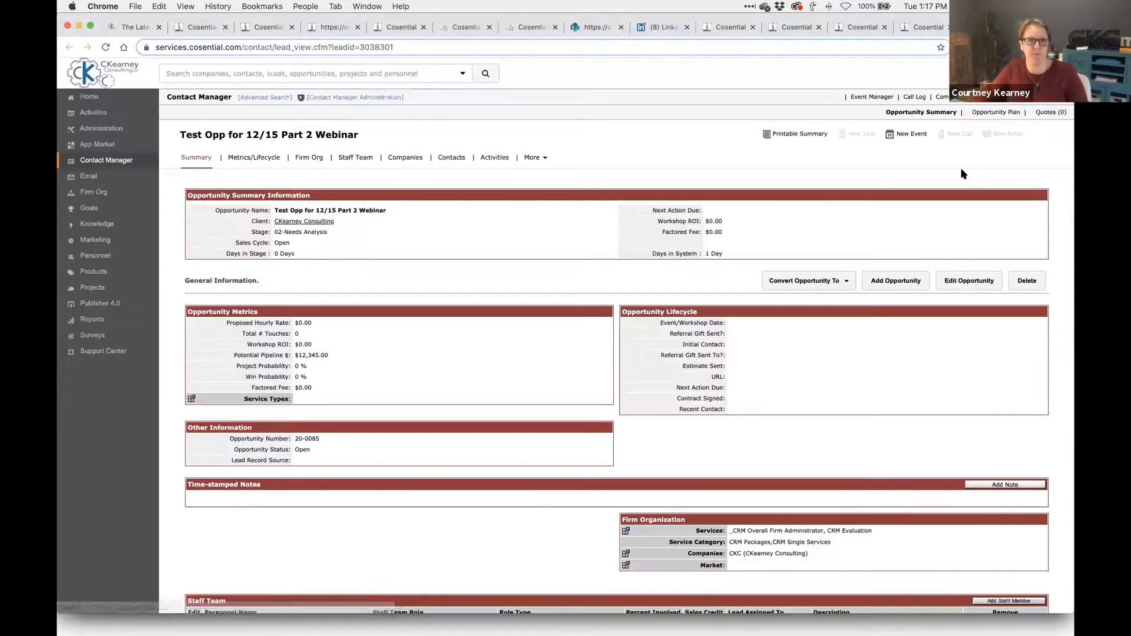
{"action": "scroll", "coordinate": [962, 174], "scroll_direction": "down", "scroll_amount": 2}
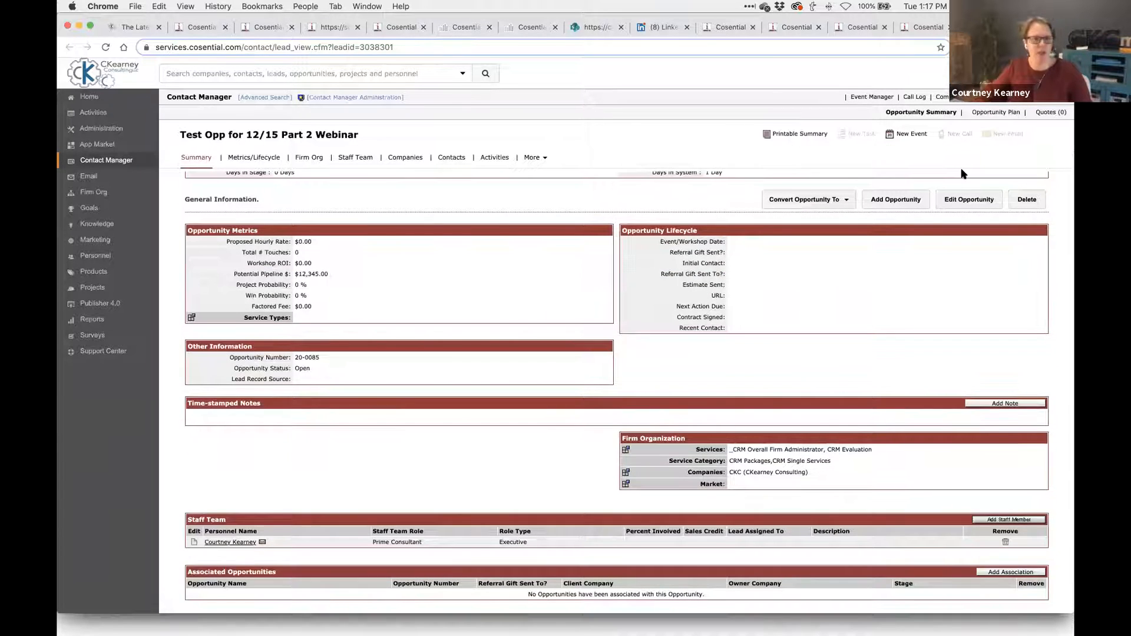
{"action": "scroll", "coordinate": [962, 174], "scroll_direction": "down", "scroll_amount": 5}
{"action": "scroll", "coordinate": [962, 174], "scroll_direction": "down", "scroll_amount": 3}
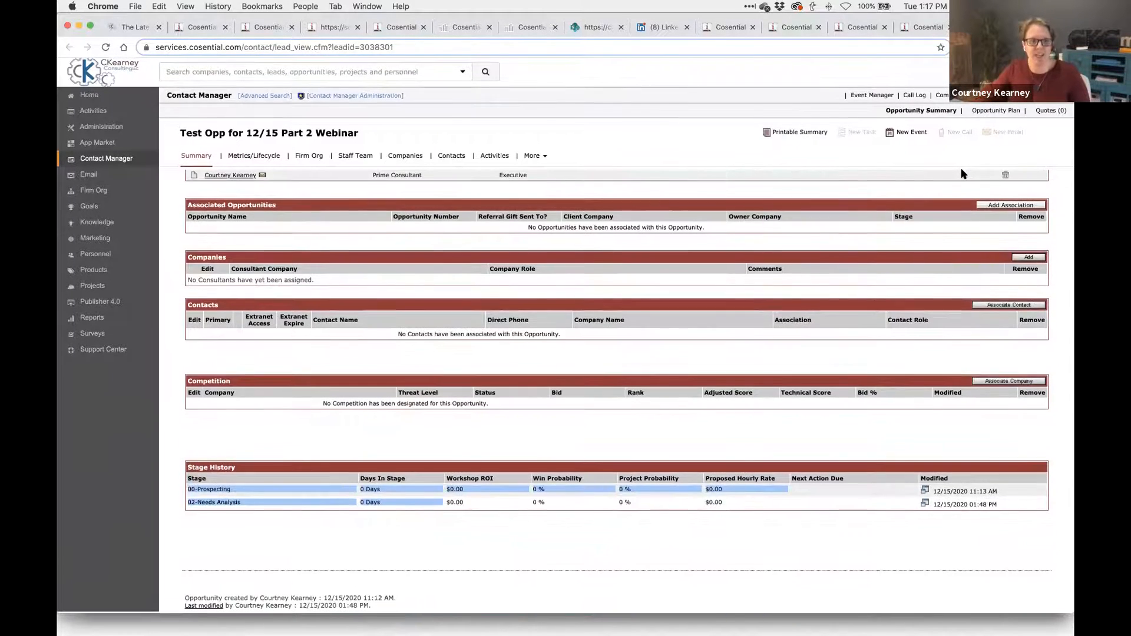
{"action": "scroll", "coordinate": [694, 340], "scroll_direction": "down", "scroll_amount": 5}
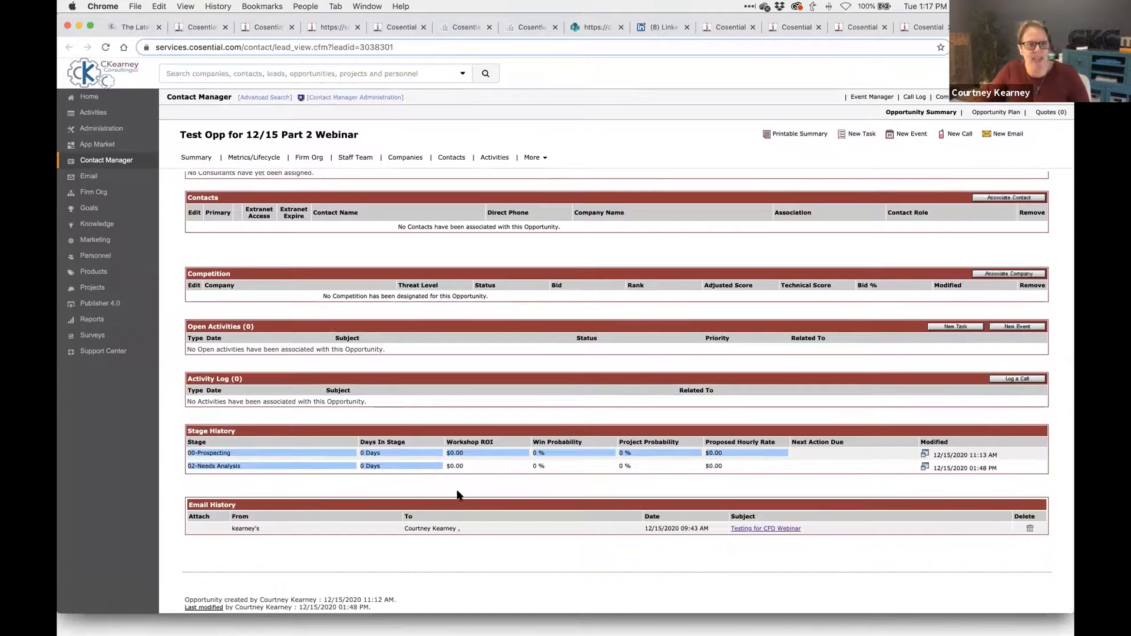
{"action": "scroll", "coordinate": [767, 526], "scroll_direction": "down", "scroll_amount": 2}
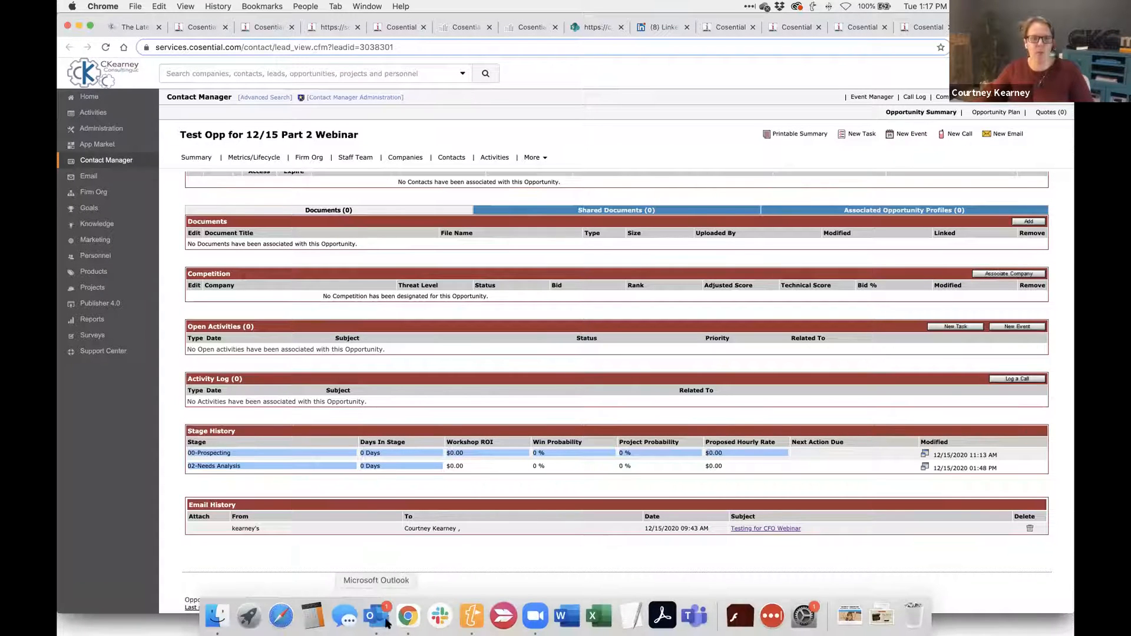
- Start a new Opportunity from the CFO webinar email in the Cosential pane
{"action": "left_click", "coordinate": [386, 623]}
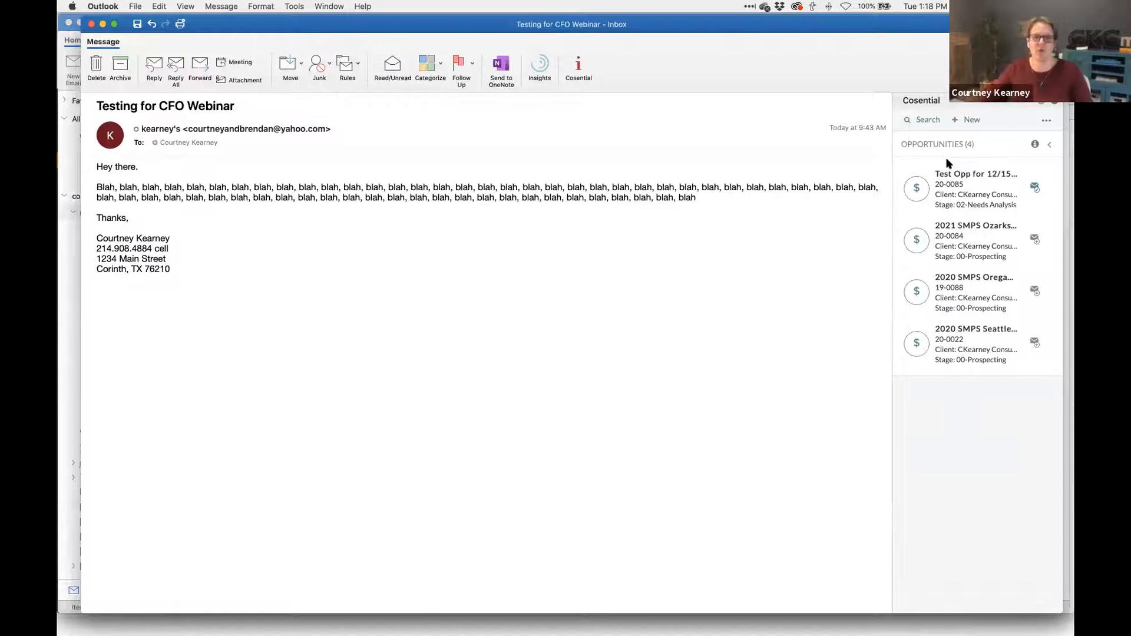
{"action": "left_click", "coordinate": [966, 120]}
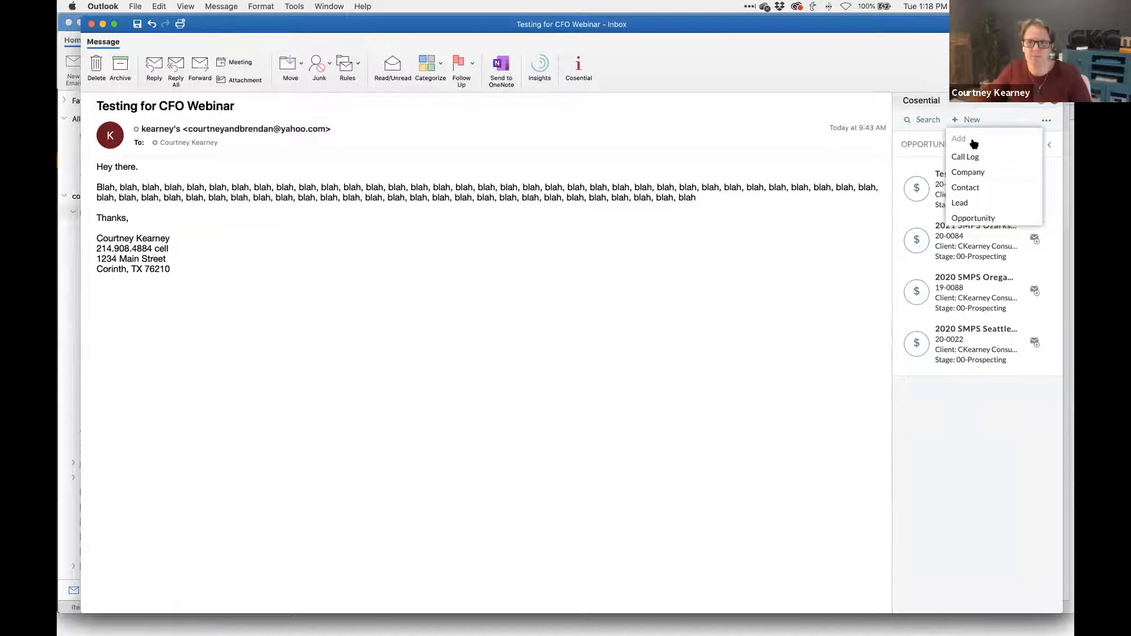
{"action": "left_click", "coordinate": [976, 220]}
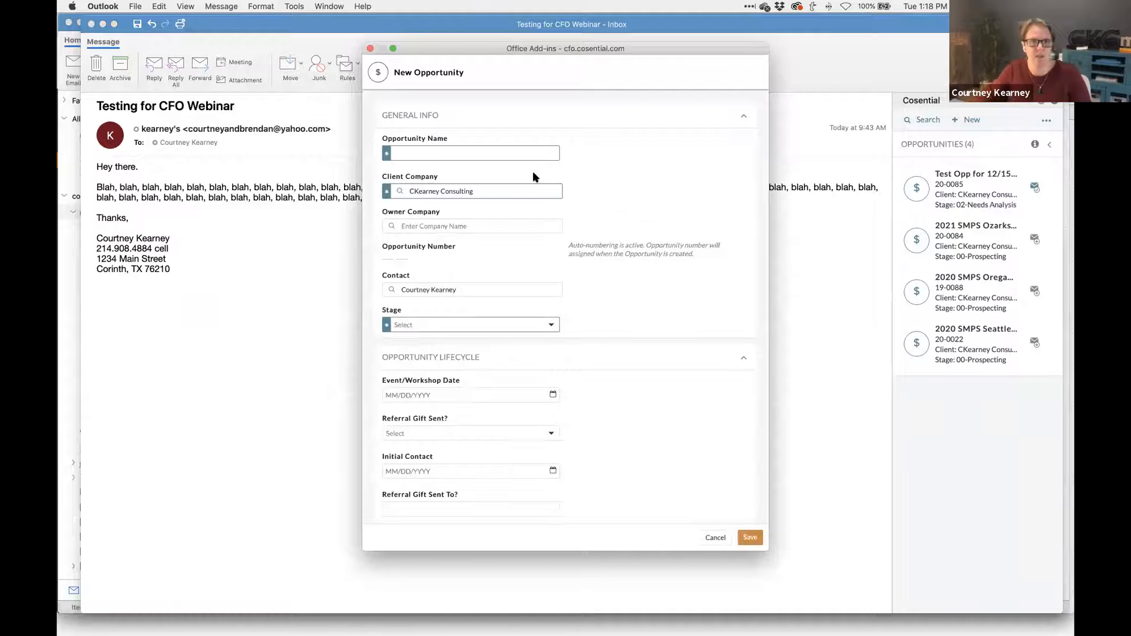
- Name the opportunity 'Live Creation from Webinar'
{"action": "type", "text": "Testing for CFO Webinar"}
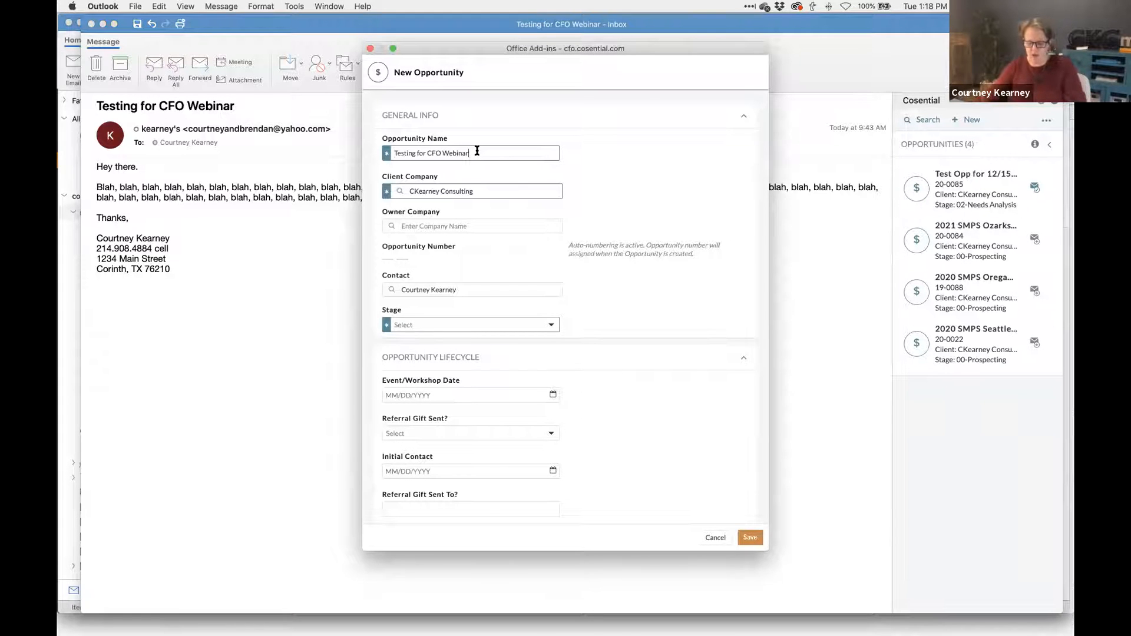
{"action": "type", "text": "Live C"}
{"action": "key", "text": "super+a"}
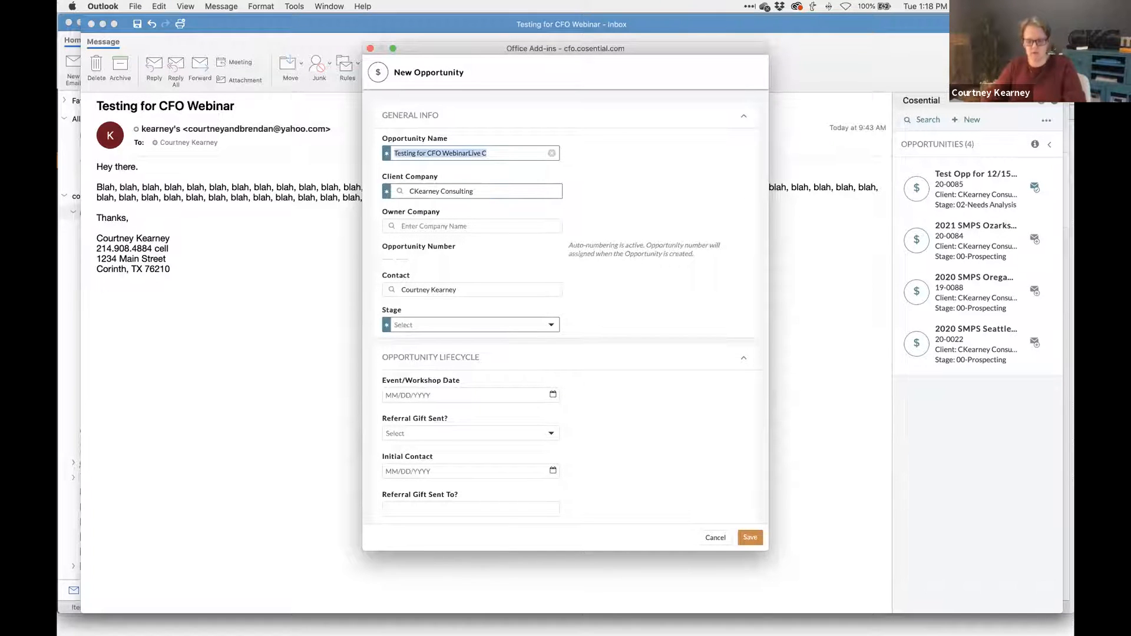
{"action": "type", "text": "Live Cr"}
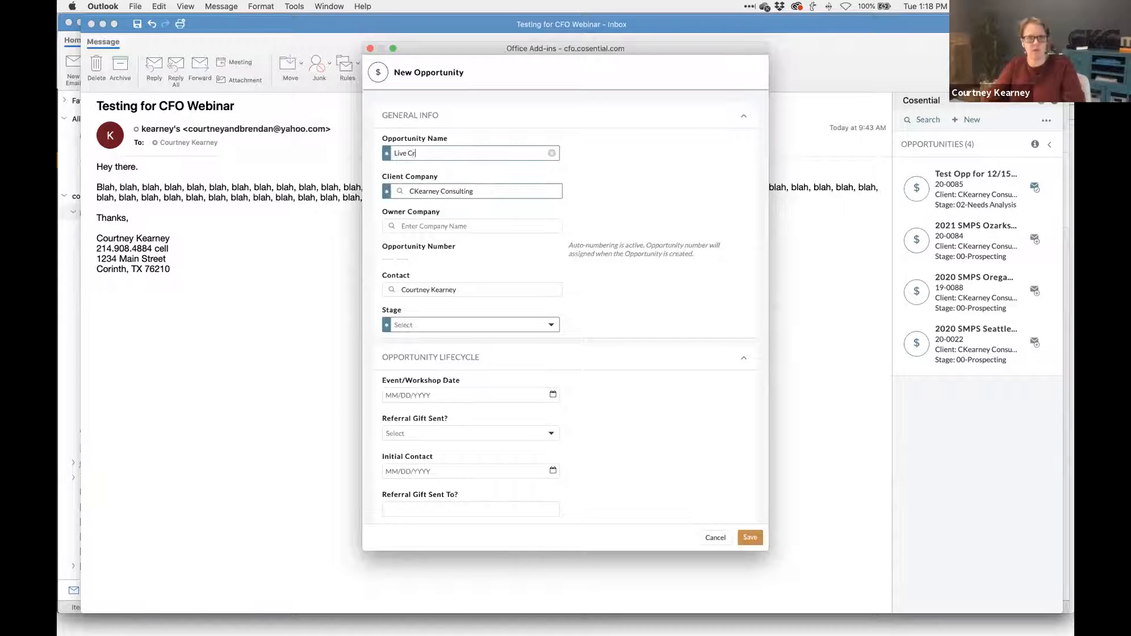
{"action": "type", "text": "eation from Web"}
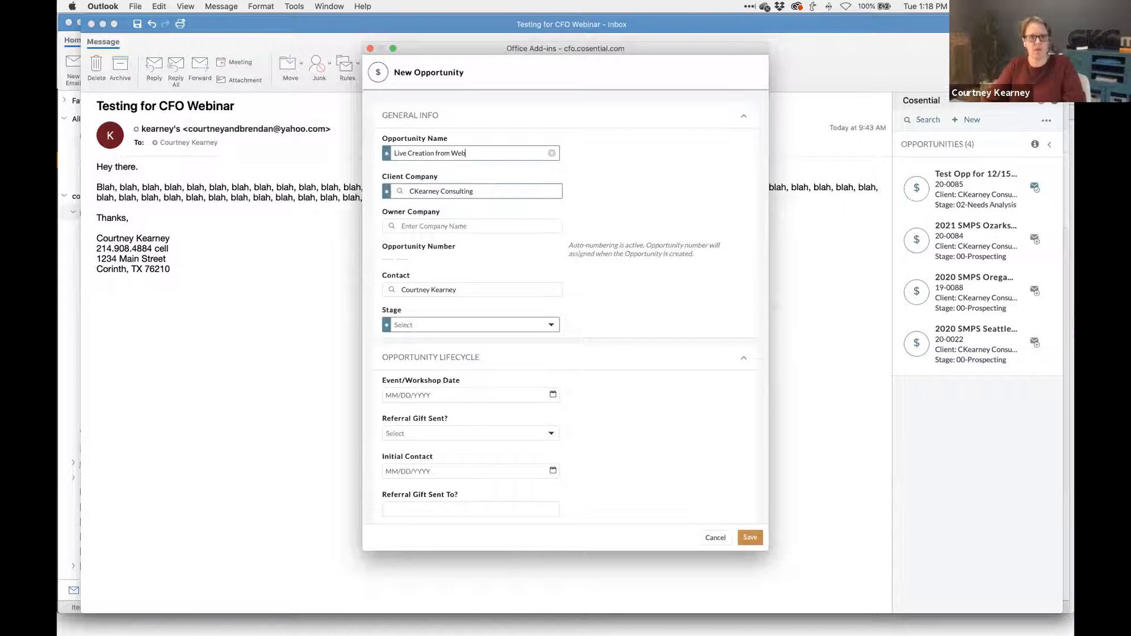
{"action": "type", "text": "r"}
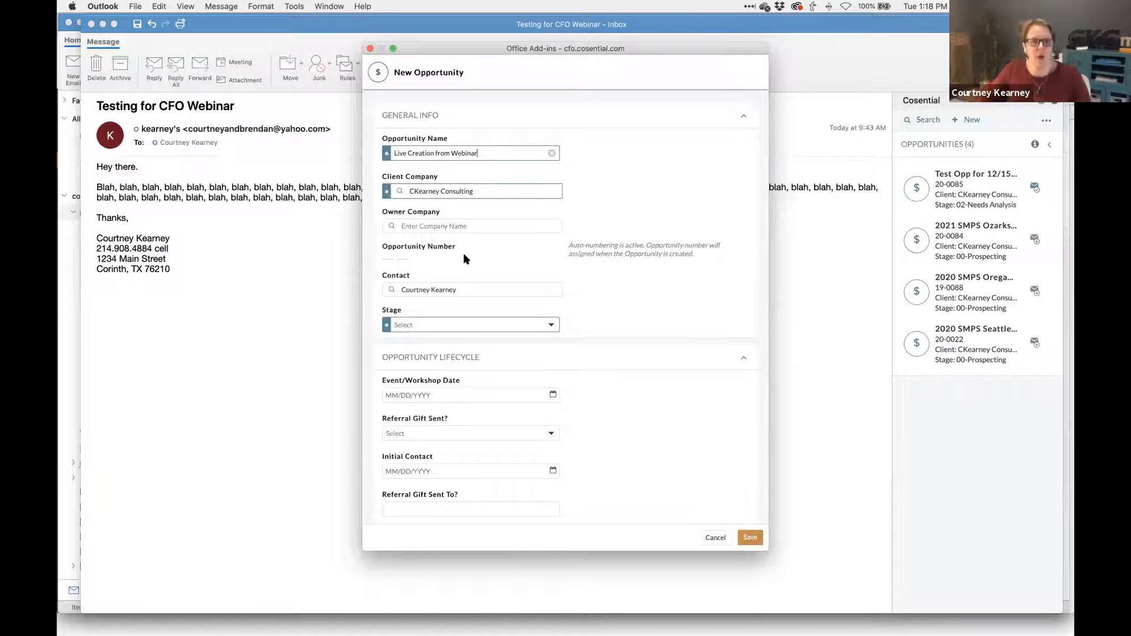
- Set the opportunity stage to 03-Analysis/Mtg Follow-up
{"action": "scroll", "coordinate": [466, 259], "scroll_direction": "down", "scroll_amount": 5}
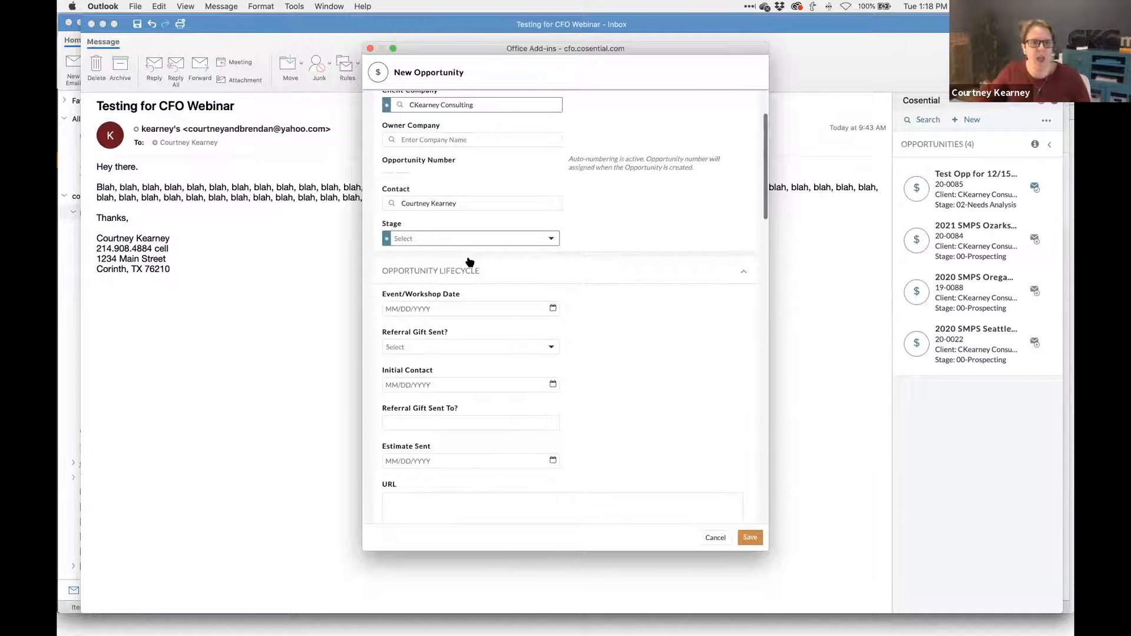
{"action": "left_click", "coordinate": [513, 166]}
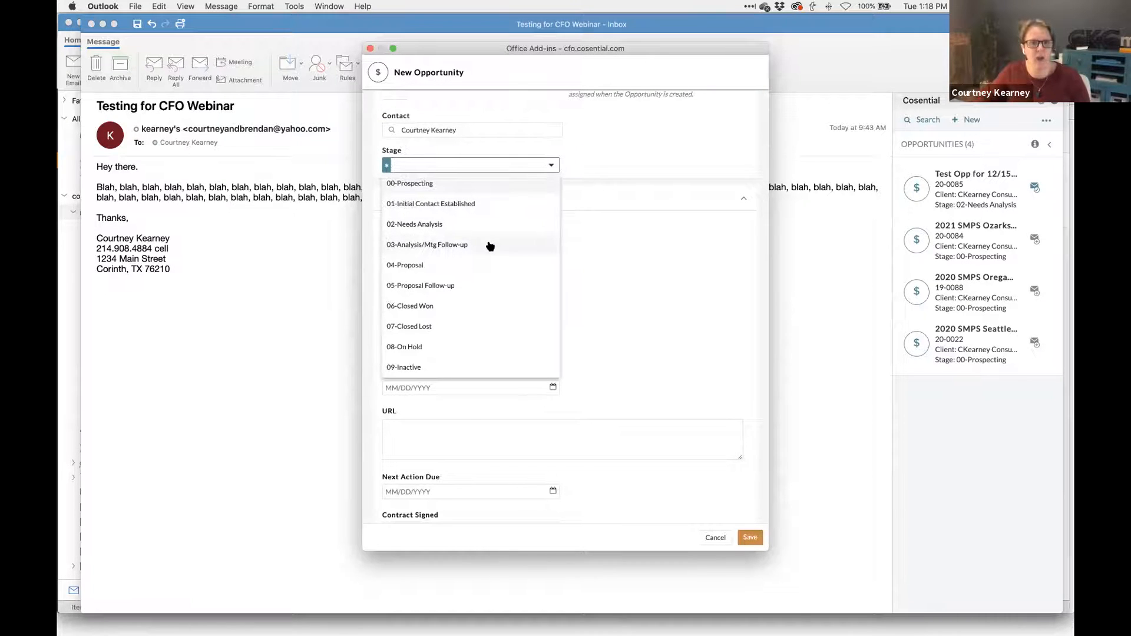
{"action": "left_click", "coordinate": [489, 246]}
- Add _CRM Hands-On Support under Services
{"action": "scroll", "coordinate": [488, 245], "scroll_direction": "down", "scroll_amount": 2}
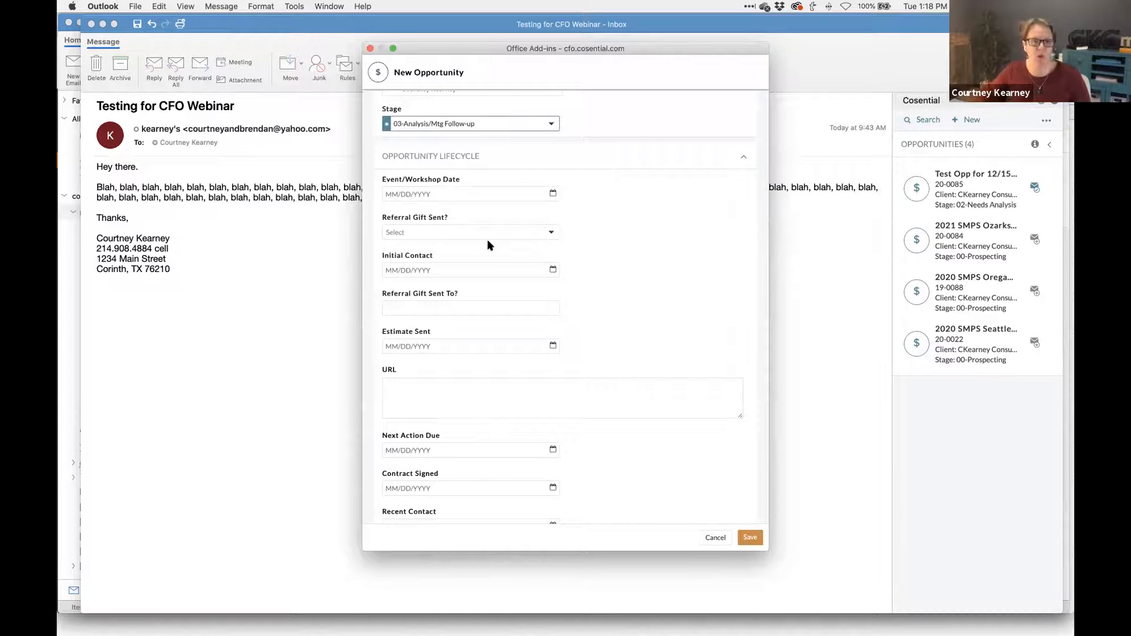
{"action": "scroll", "coordinate": [488, 245], "scroll_direction": "down", "scroll_amount": 10}
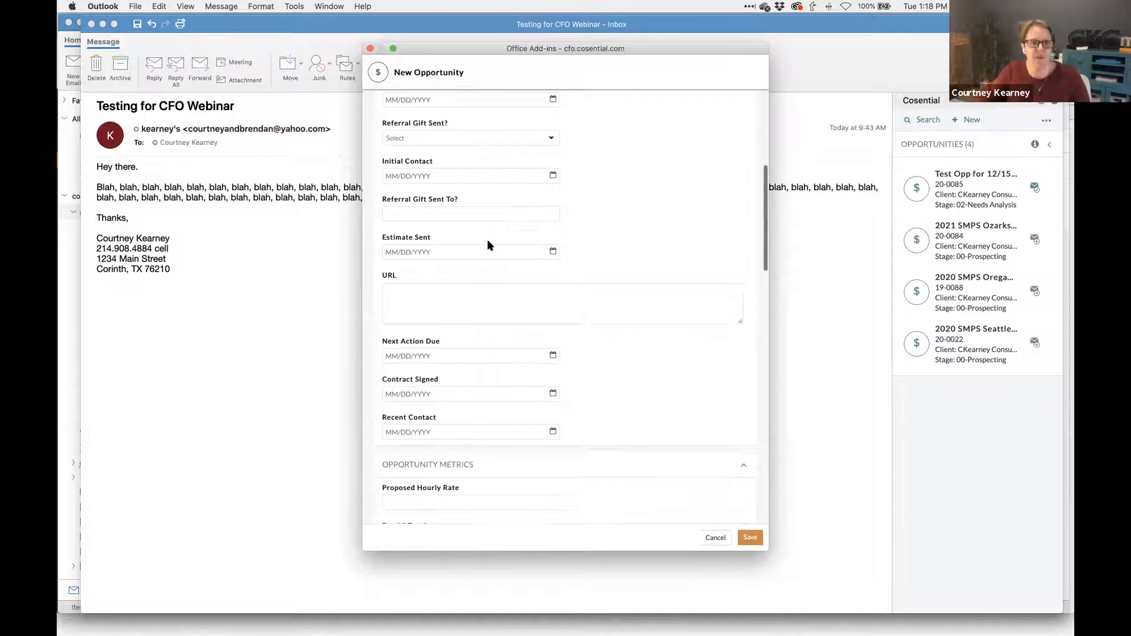
{"action": "scroll", "coordinate": [488, 245], "scroll_direction": "down", "scroll_amount": 8}
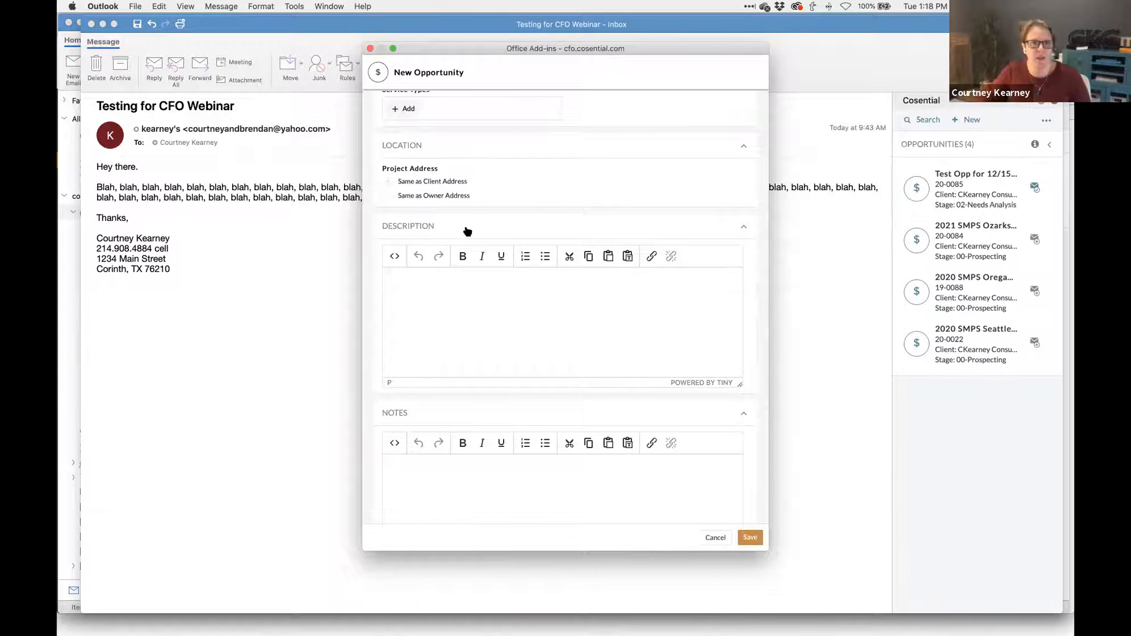
{"action": "scroll", "coordinate": [465, 230], "scroll_direction": "down", "scroll_amount": 6}
{"action": "scroll", "coordinate": [496, 356], "scroll_direction": "down", "scroll_amount": 2}
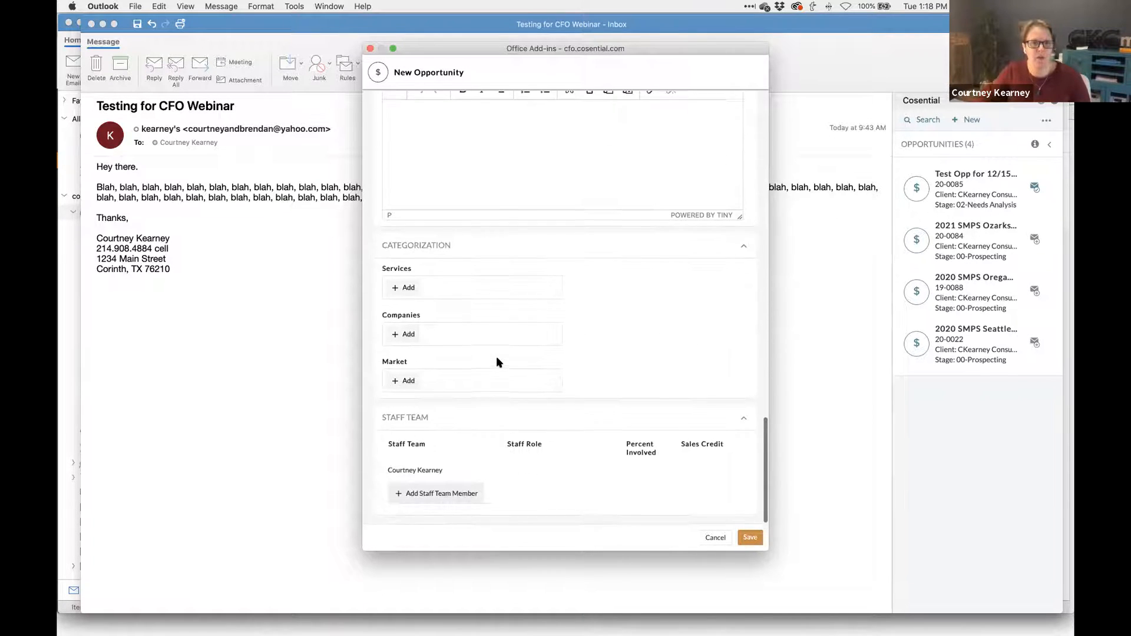
{"action": "left_click", "coordinate": [399, 289]}
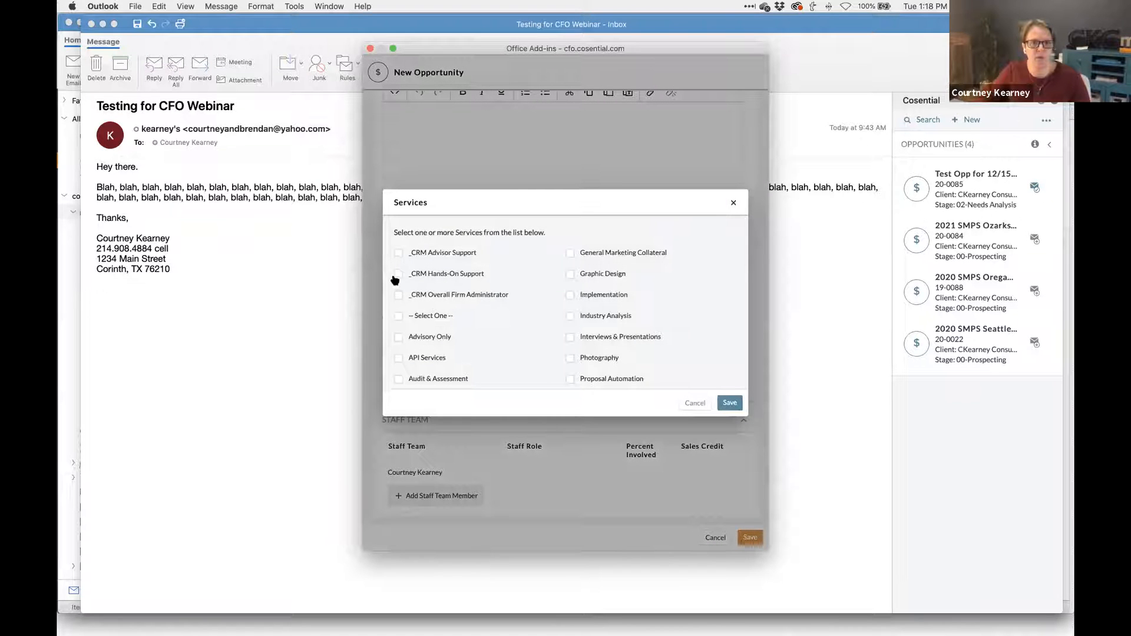
{"action": "left_click", "coordinate": [728, 403]}
- Add CKC (CKearney Consulting) under Companies
{"action": "scroll", "coordinate": [426, 335], "scroll_direction": "up", "scroll_amount": 8}
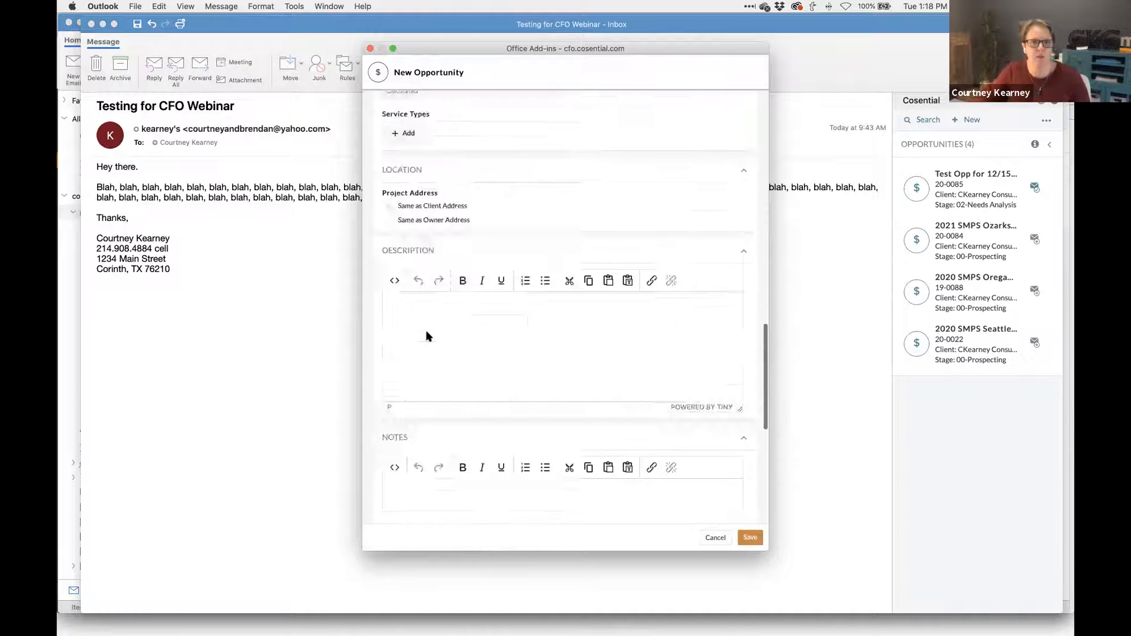
{"action": "scroll", "coordinate": [427, 335], "scroll_direction": "up", "scroll_amount": 15}
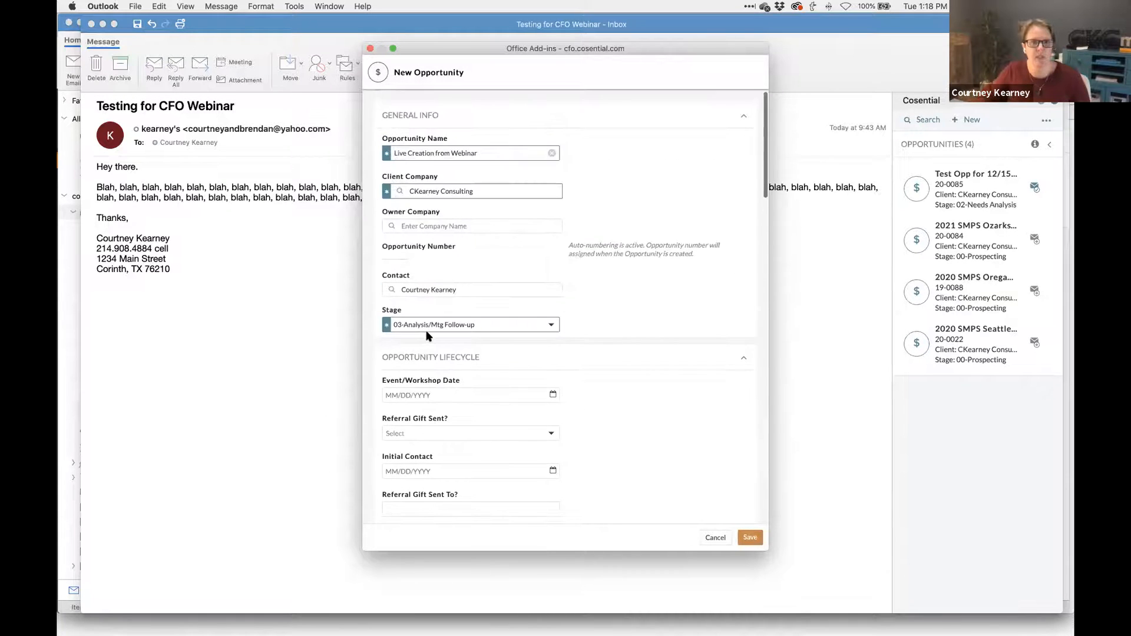
{"action": "scroll", "coordinate": [428, 336], "scroll_direction": "down", "scroll_amount": 20}
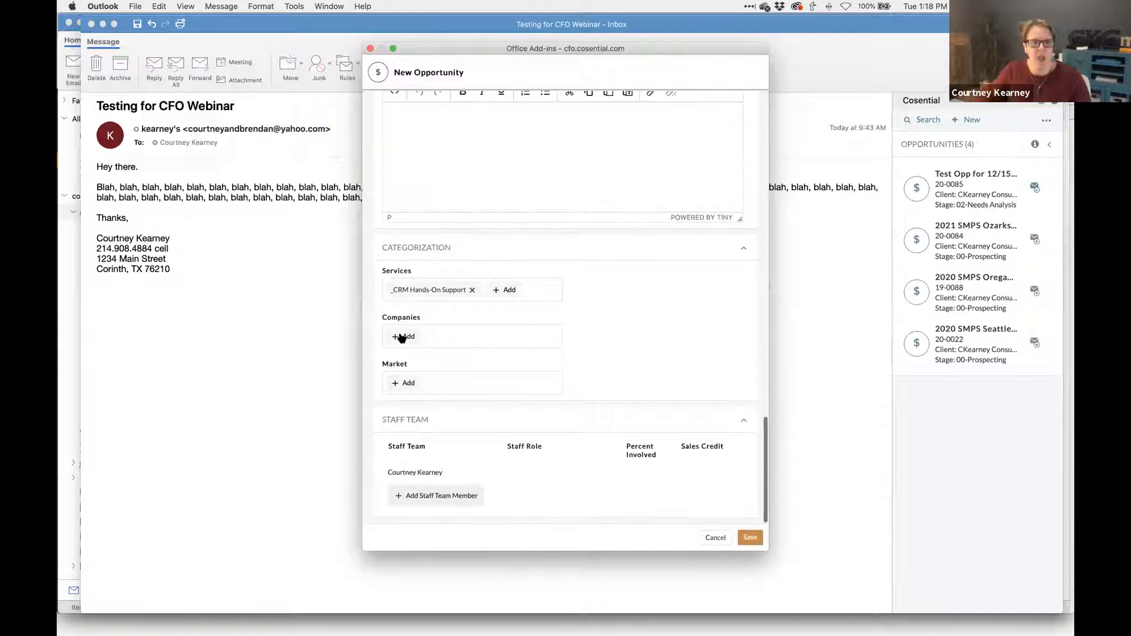
{"action": "left_click", "coordinate": [405, 334]}
{"action": "left_click", "coordinate": [403, 254]}
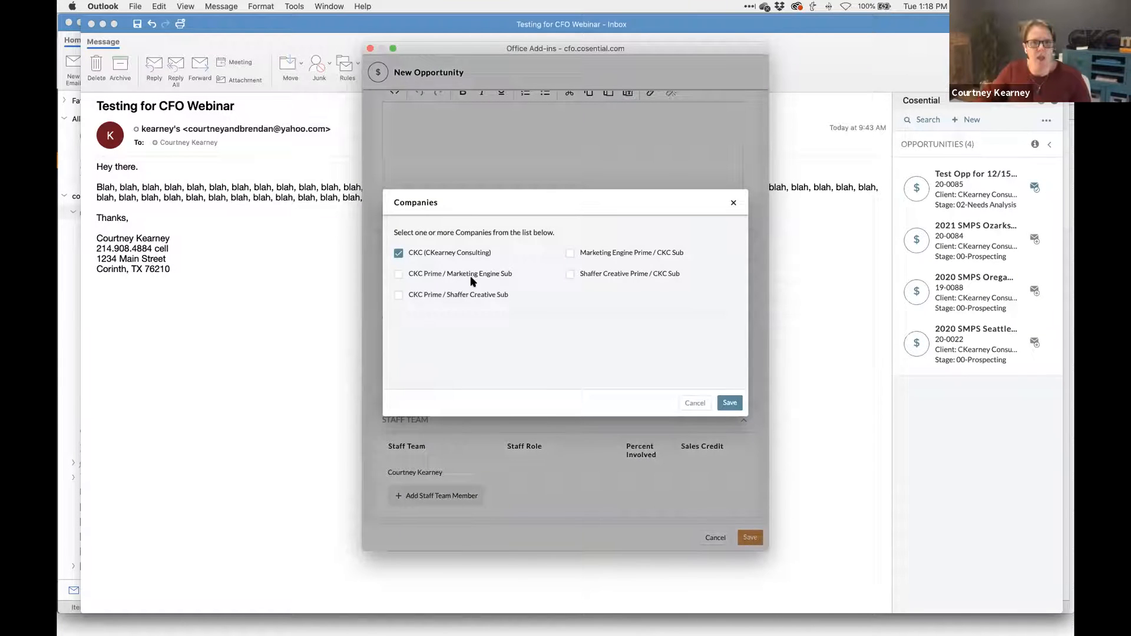
{"action": "left_click", "coordinate": [730, 403]}
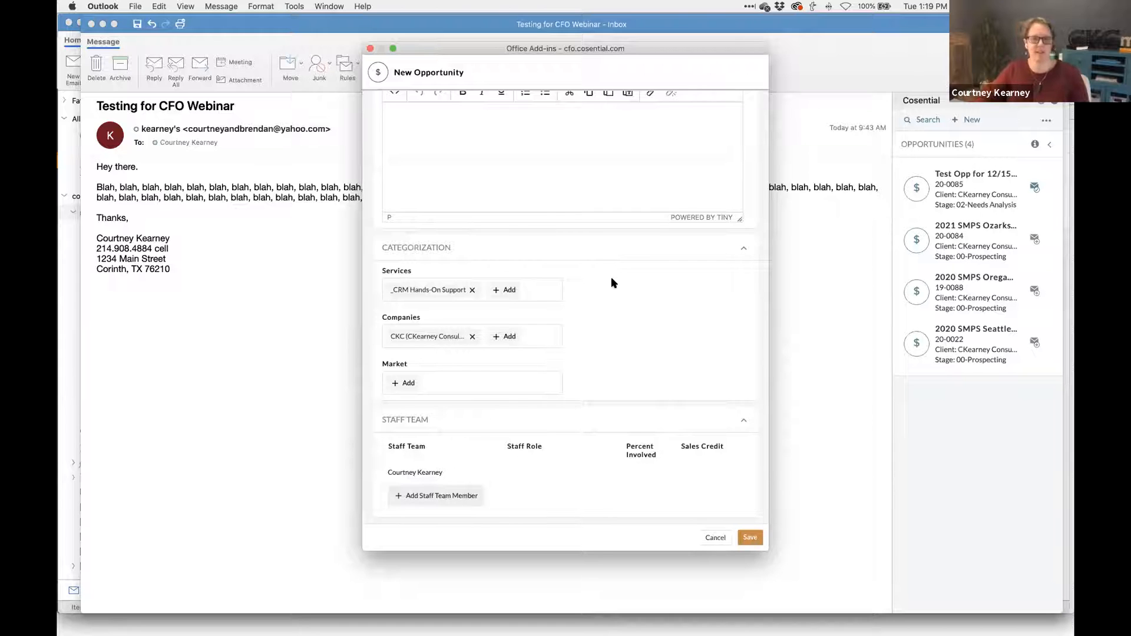
- Scroll through the New Opportunity form to review its Services, Companies and staff team entries
{"action": "scroll", "coordinate": [607, 284], "scroll_direction": "up", "scroll_amount": 15}
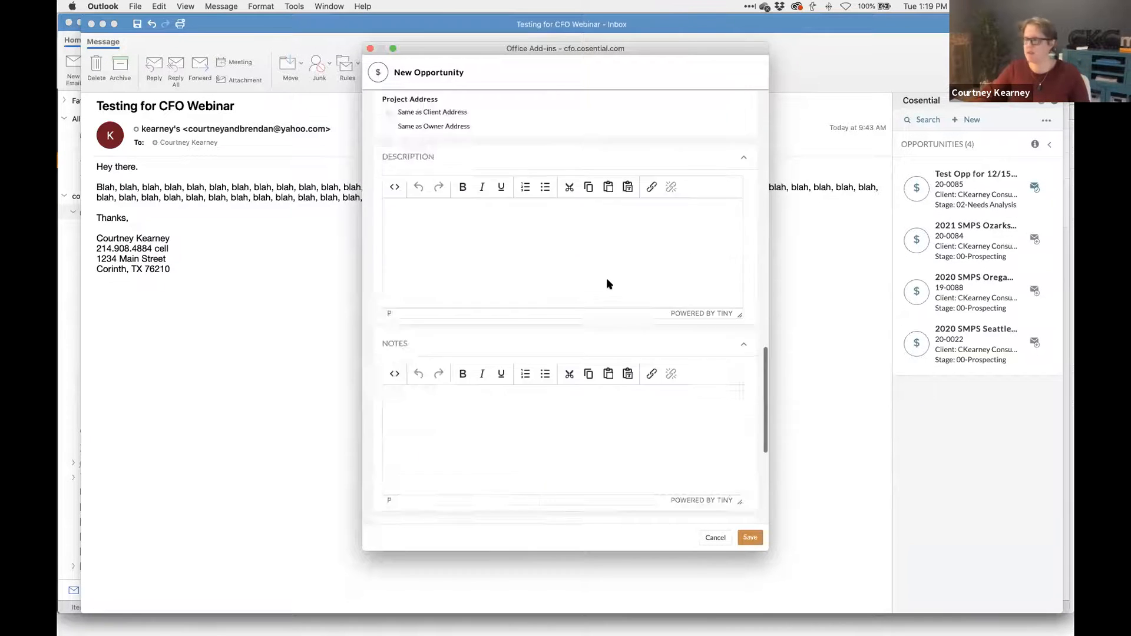
{"action": "scroll", "coordinate": [607, 282], "scroll_direction": "up", "scroll_amount": 10}
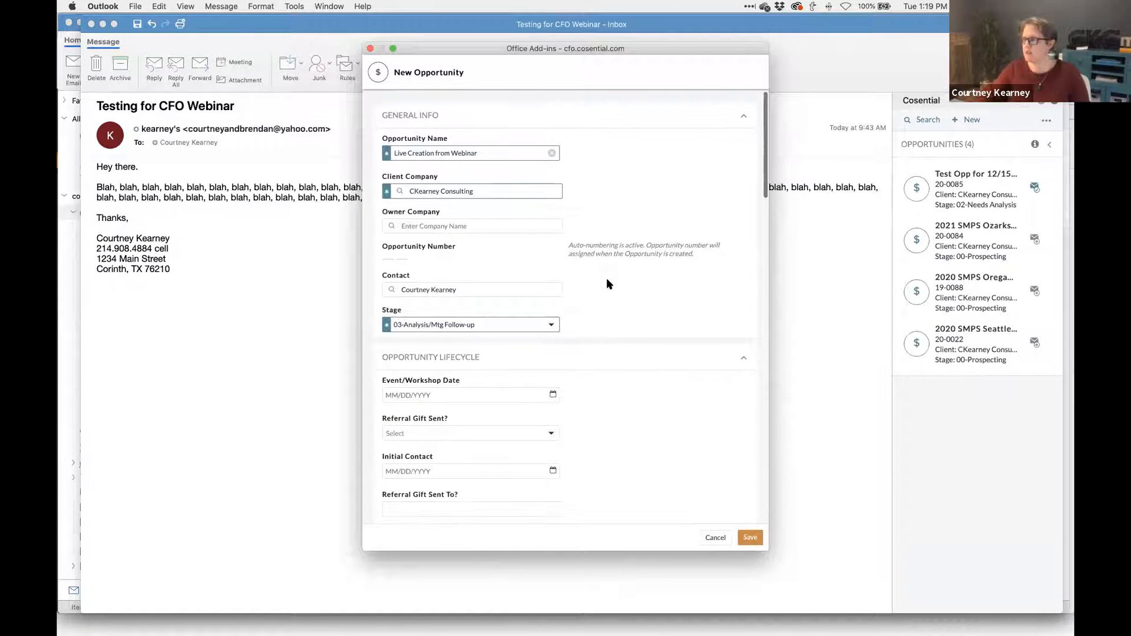
{"action": "scroll", "coordinate": [607, 283], "scroll_direction": "down", "scroll_amount": 4}
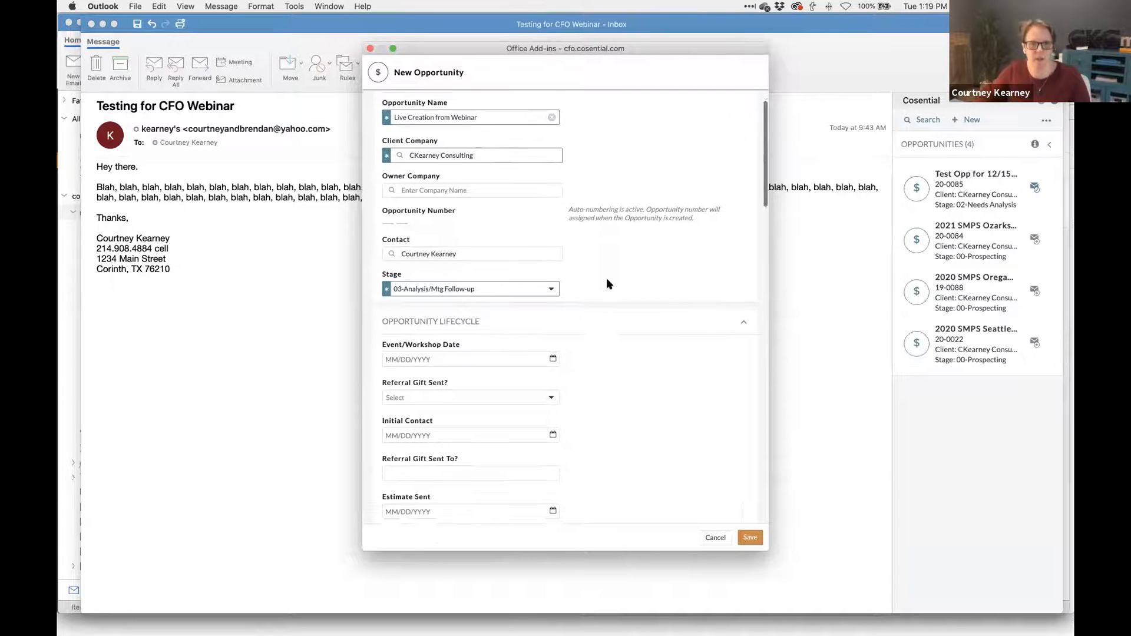
{"action": "scroll", "coordinate": [607, 284], "scroll_direction": "down", "scroll_amount": 8}
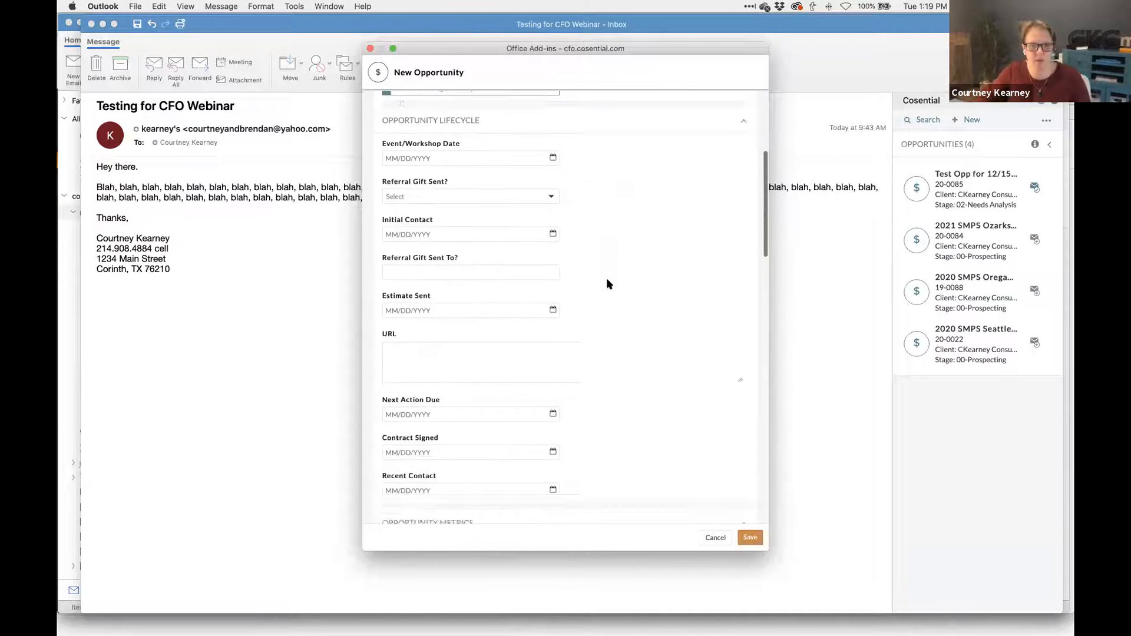
{"action": "scroll", "coordinate": [609, 284], "scroll_direction": "down", "scroll_amount": 17}
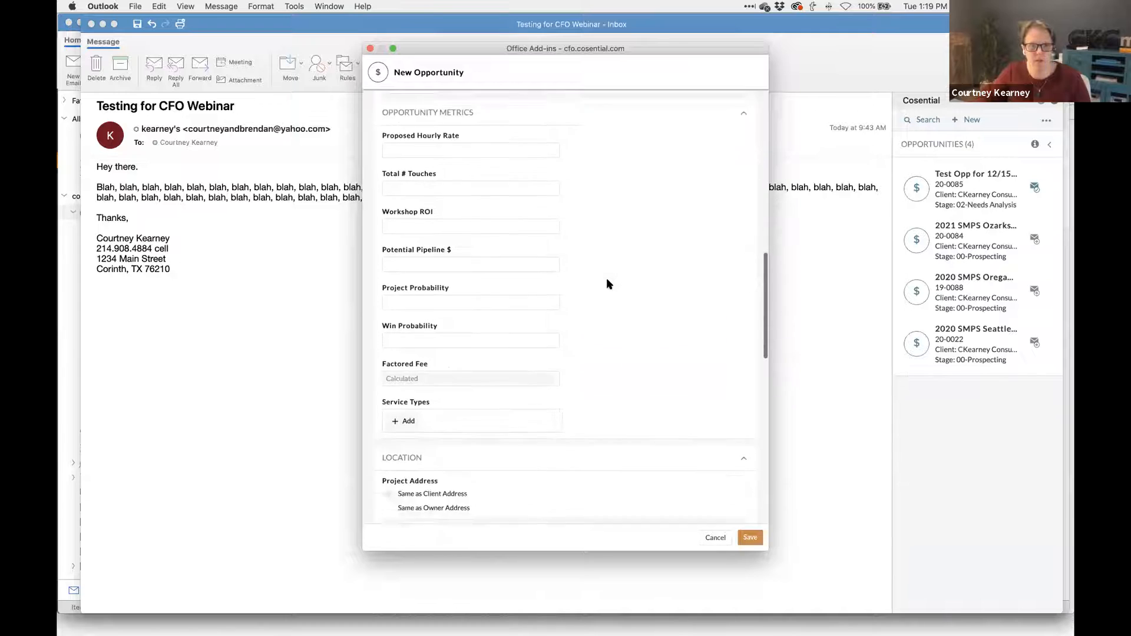
{"action": "scroll", "coordinate": [607, 284], "scroll_direction": "down", "scroll_amount": 15}
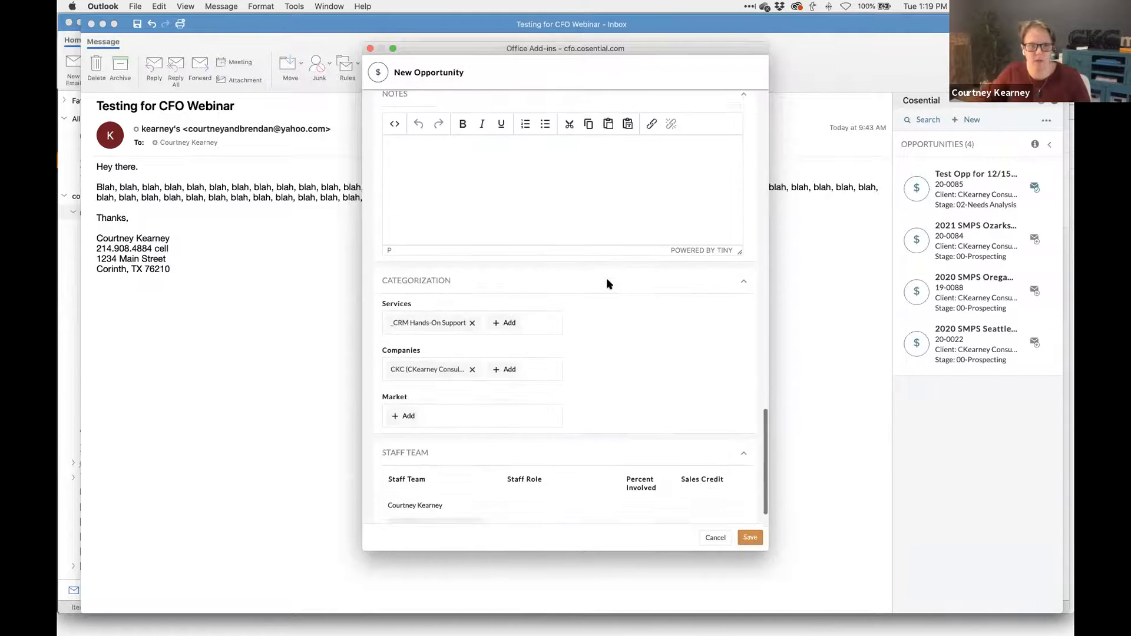
{"action": "scroll", "coordinate": [607, 279], "scroll_direction": "up", "scroll_amount": 20}
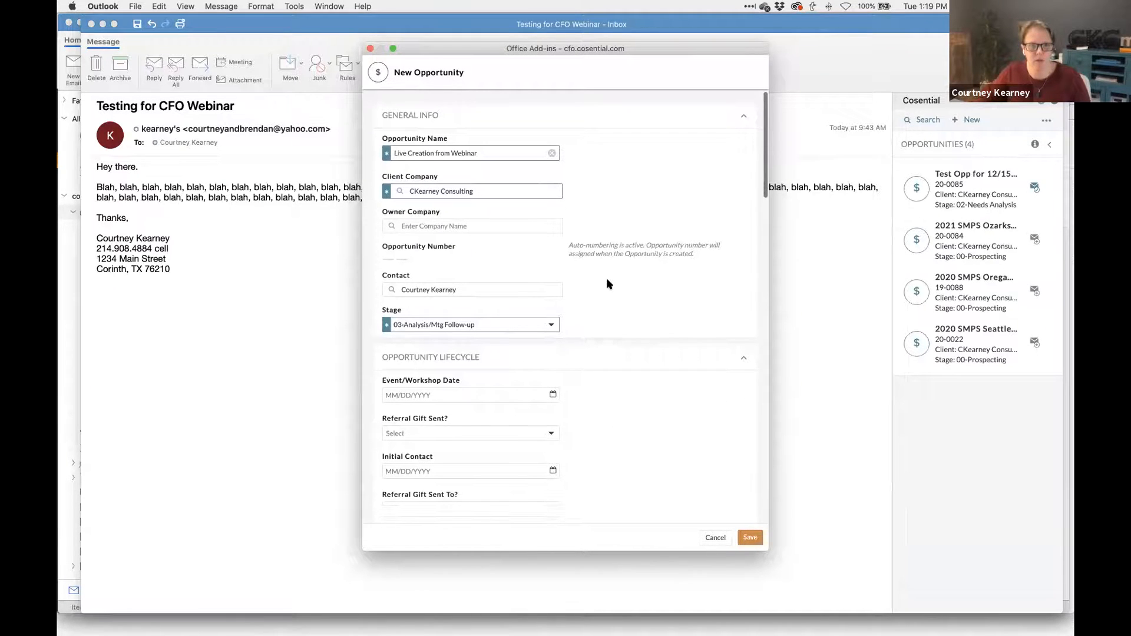
{"action": "scroll", "coordinate": [606, 278], "scroll_direction": "down", "scroll_amount": 20}
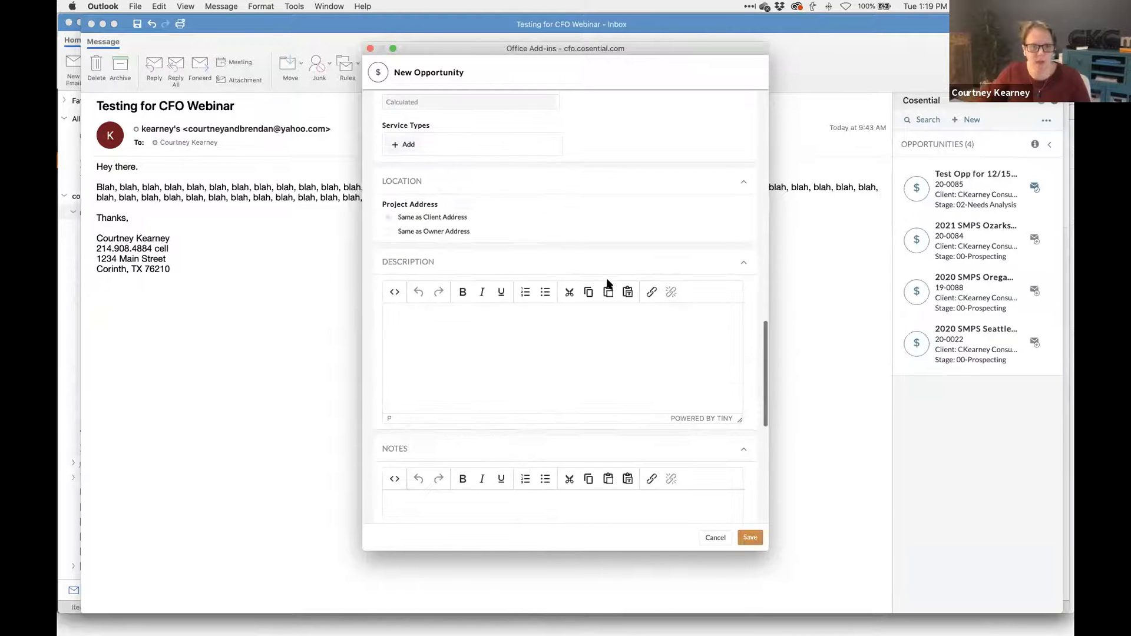
{"action": "scroll", "coordinate": [607, 284], "scroll_direction": "down", "scroll_amount": 13}
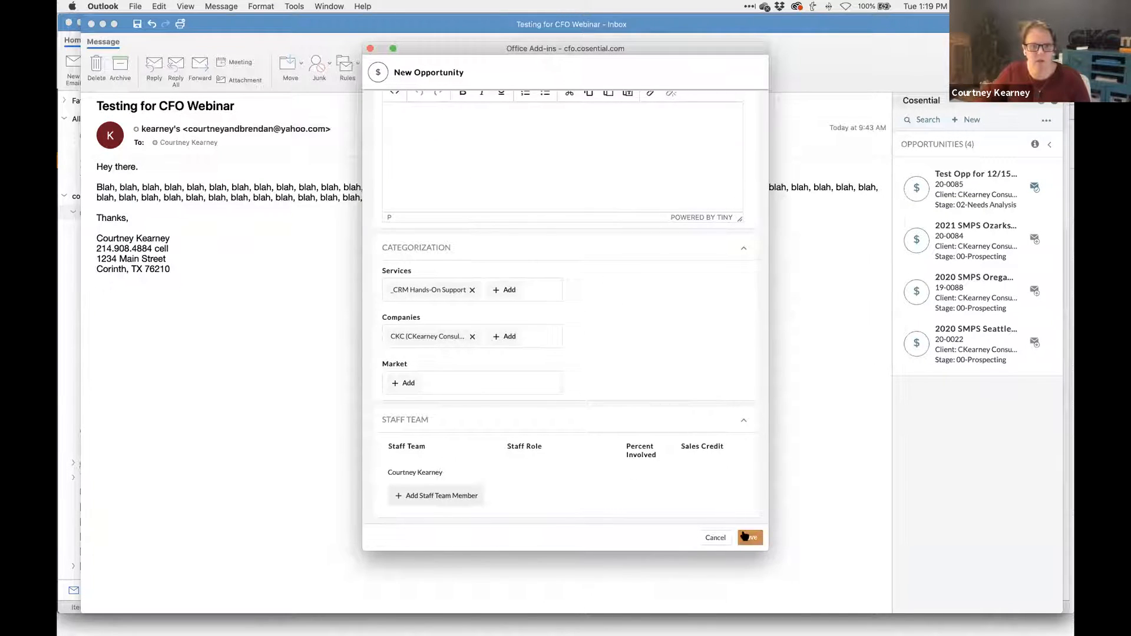
- Discard the unfinished opportunity, search opportunities for 'webinar', and go back to the panel overview
{"action": "left_click", "coordinate": [370, 48]}
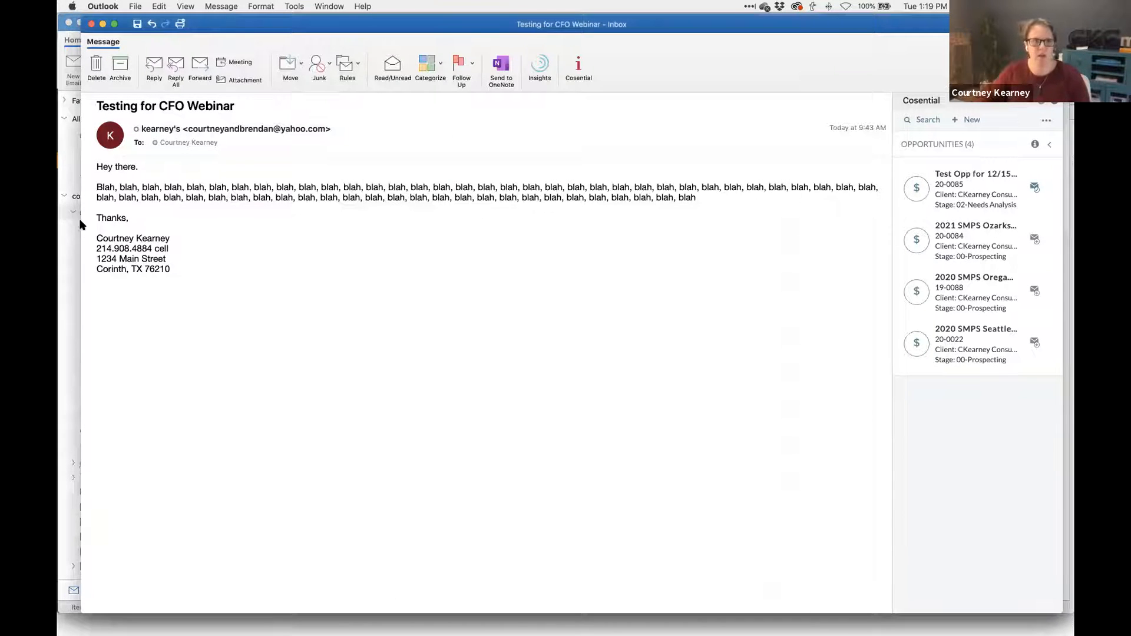
{"action": "left_click", "coordinate": [927, 120]}
{"action": "left_click", "coordinate": [924, 189]}
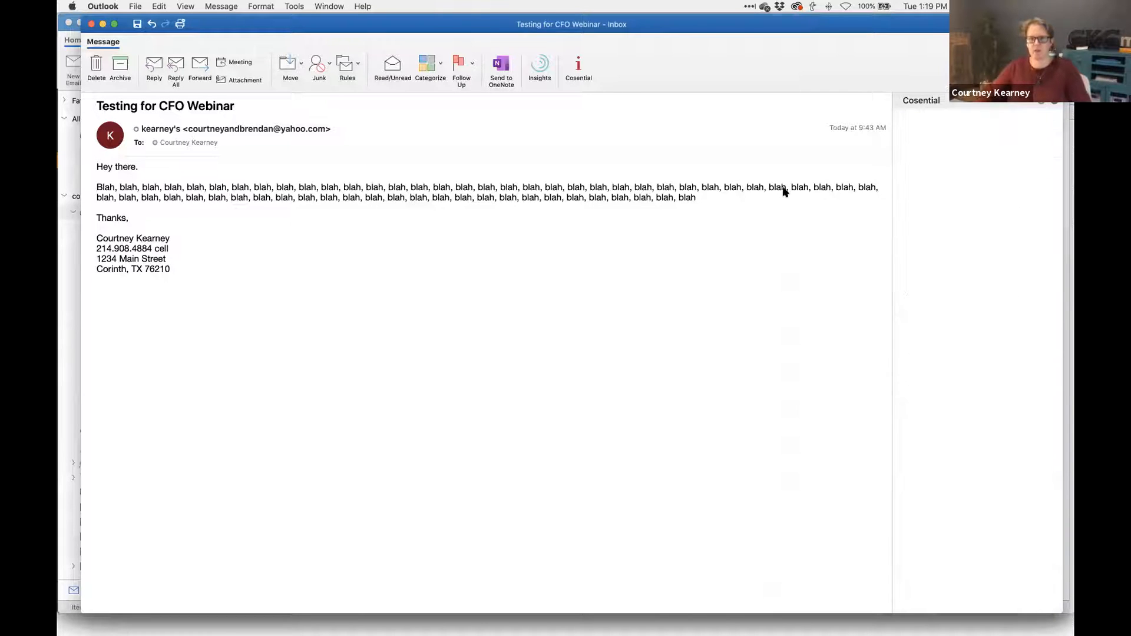
{"action": "type", "text": "webinar"}
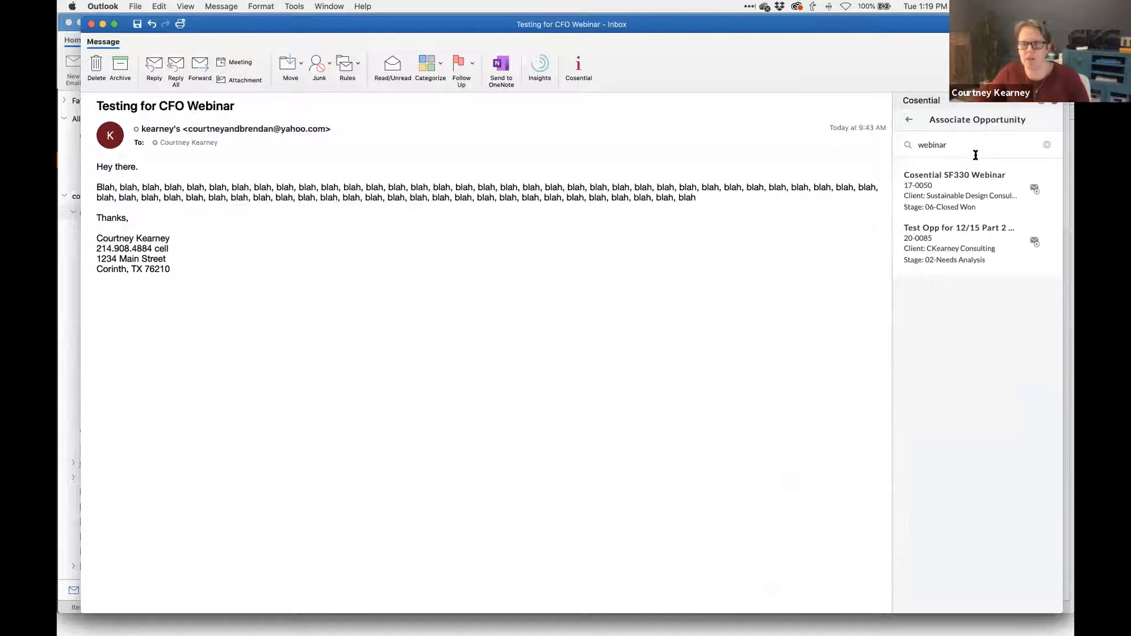
{"action": "left_click", "coordinate": [909, 121]}
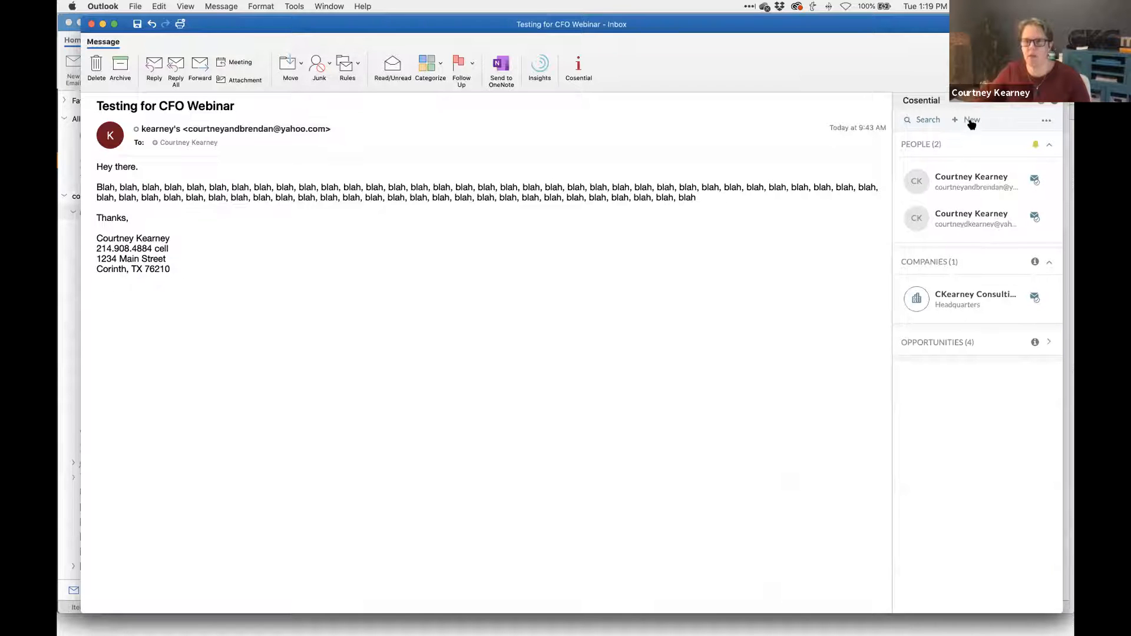
{"action": "left_click", "coordinate": [971, 122]}
- Start a new opportunity, prefix its name with 'LIVE', and set stage 03-Analysis/Mtg Follow-up
{"action": "left_click", "coordinate": [976, 218]}
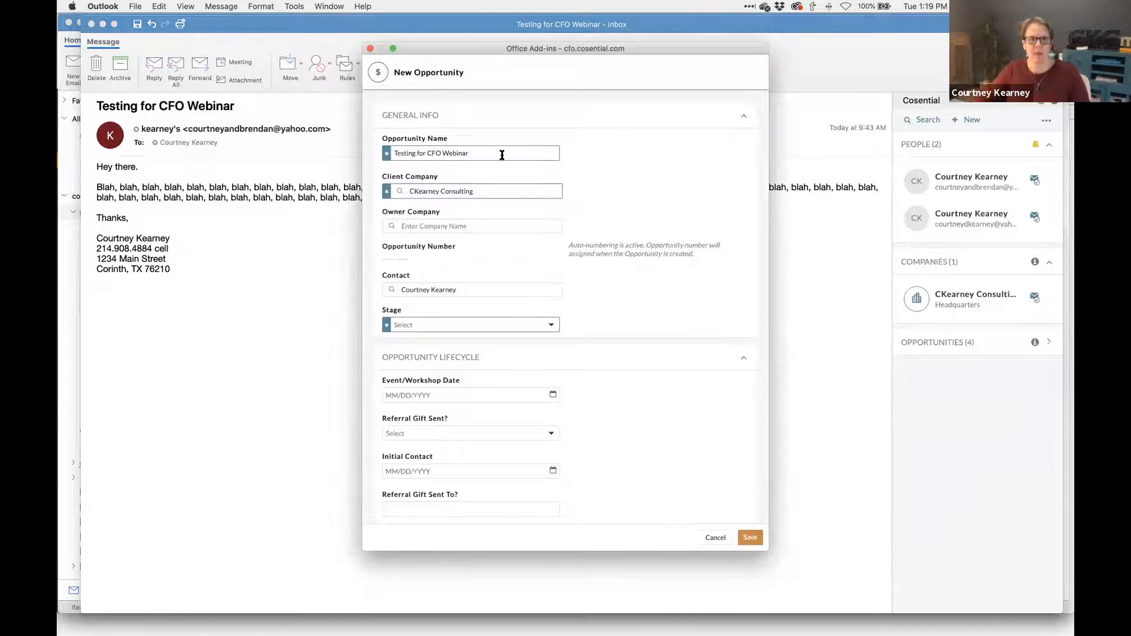
{"action": "left_click", "coordinate": [481, 154]}
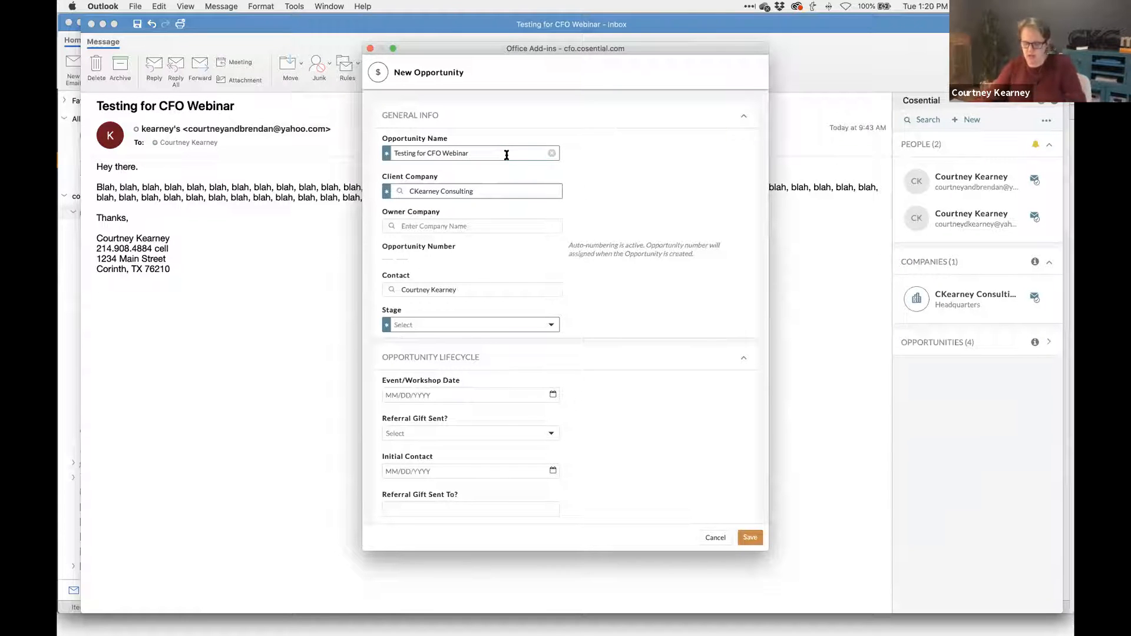
{"action": "left_click", "coordinate": [394, 153]}
{"action": "type", "text": "LIVE"}
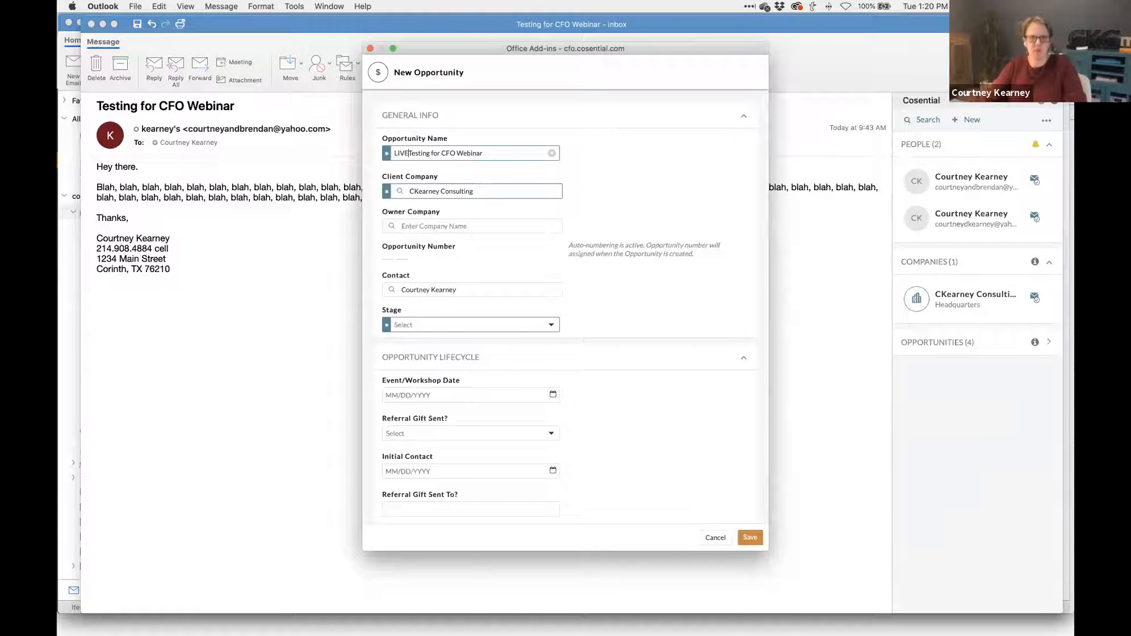
{"action": "left_click", "coordinate": [498, 329]}
{"action": "left_click", "coordinate": [494, 407]}
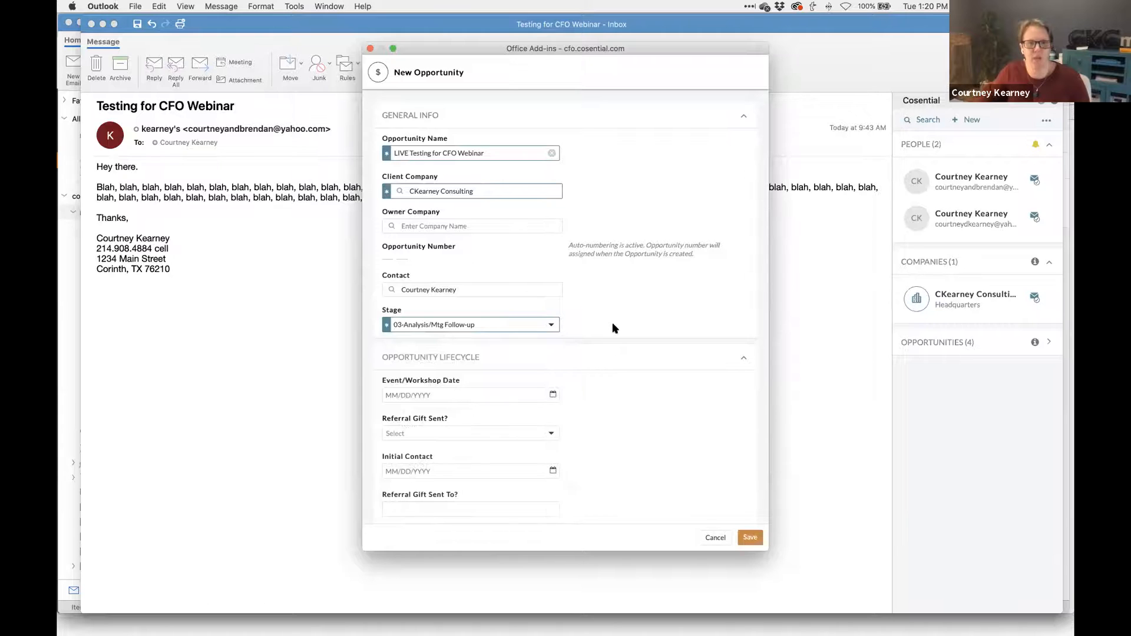
{"action": "scroll", "coordinate": [613, 323], "scroll_direction": "down", "scroll_amount": 10}
{"action": "scroll", "coordinate": [612, 328], "scroll_direction": "down", "scroll_amount": 3}
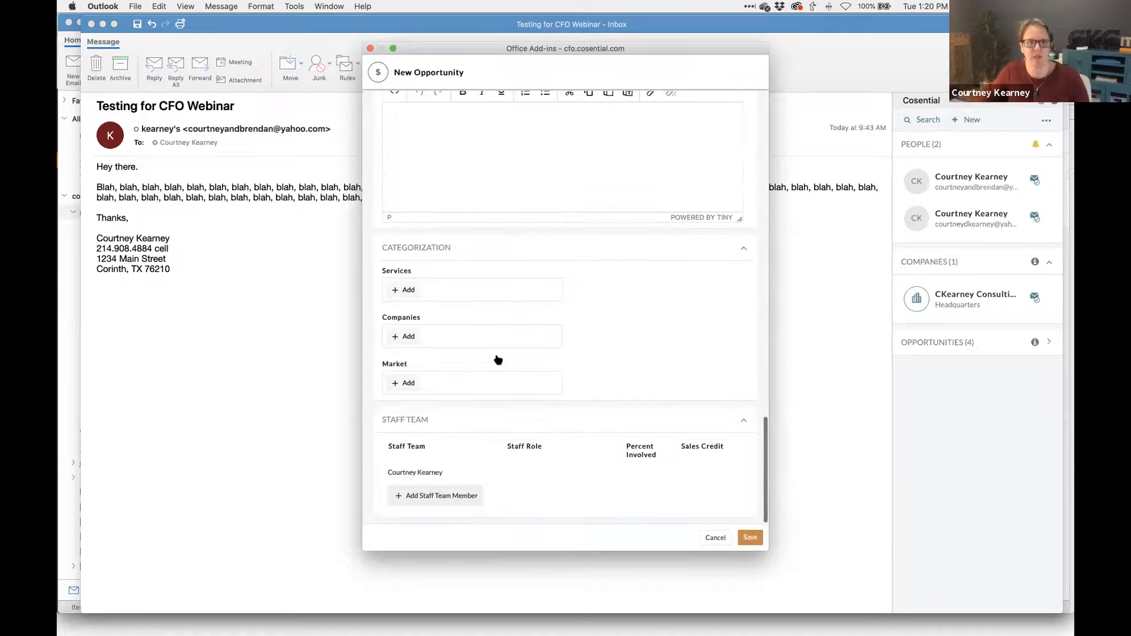
- Add the _CRM Advisor Support service, then save and close the opportunity
{"action": "left_click", "coordinate": [406, 292]}
{"action": "left_click", "coordinate": [398, 295]}
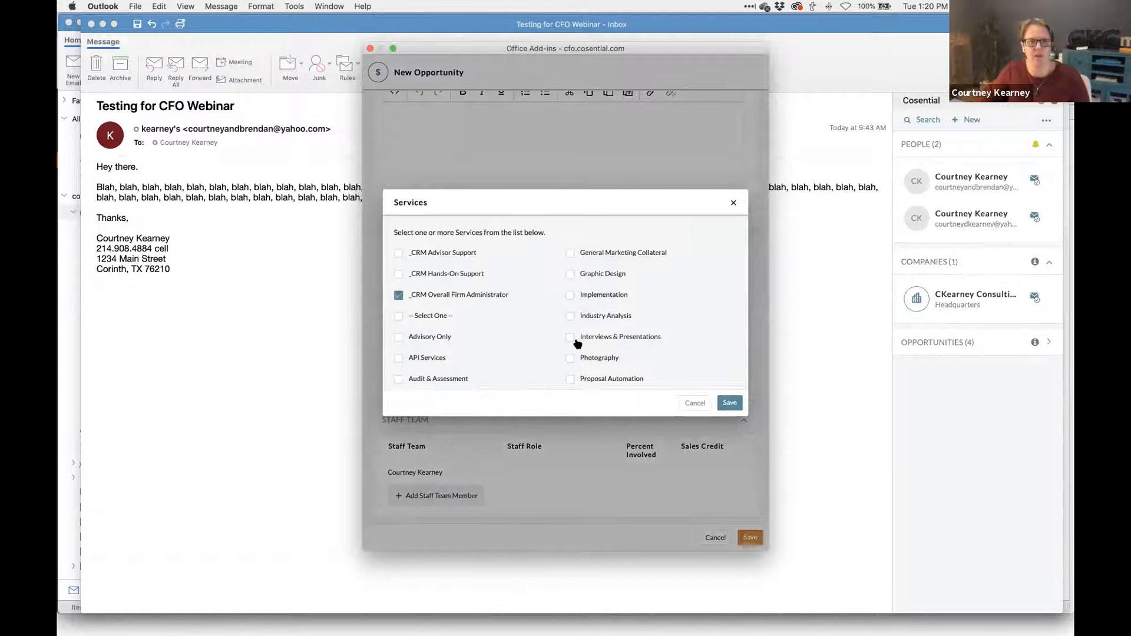
{"action": "left_click", "coordinate": [399, 294]}
{"action": "left_click", "coordinate": [399, 253]}
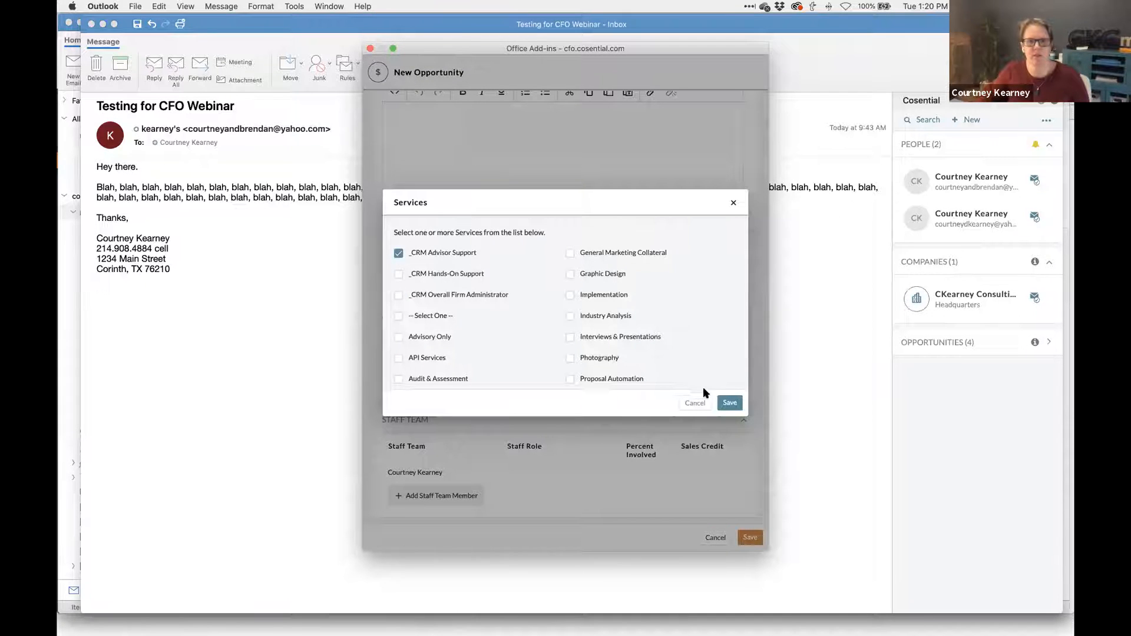
{"action": "left_click", "coordinate": [730, 403]}
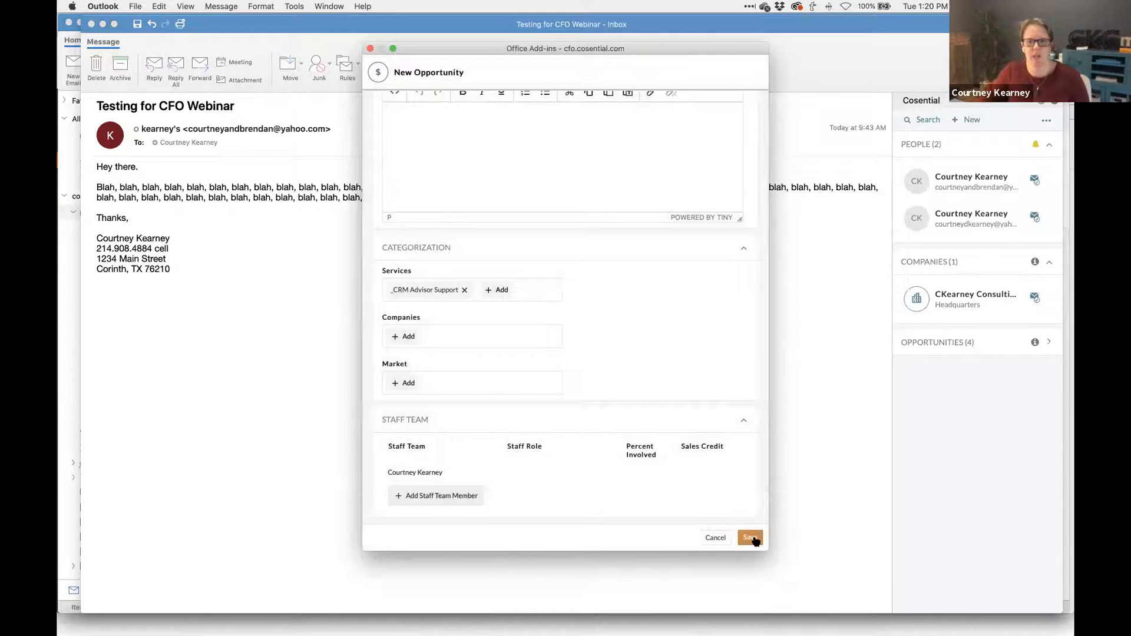
{"action": "left_click", "coordinate": [754, 539]}
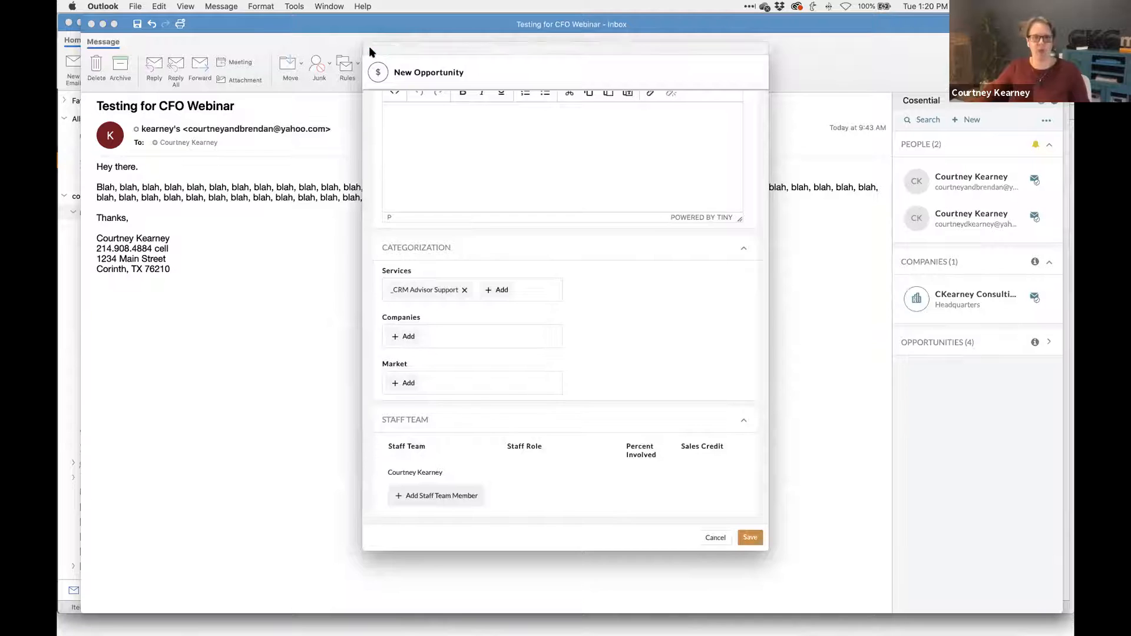
{"action": "left_click", "coordinate": [370, 49]}
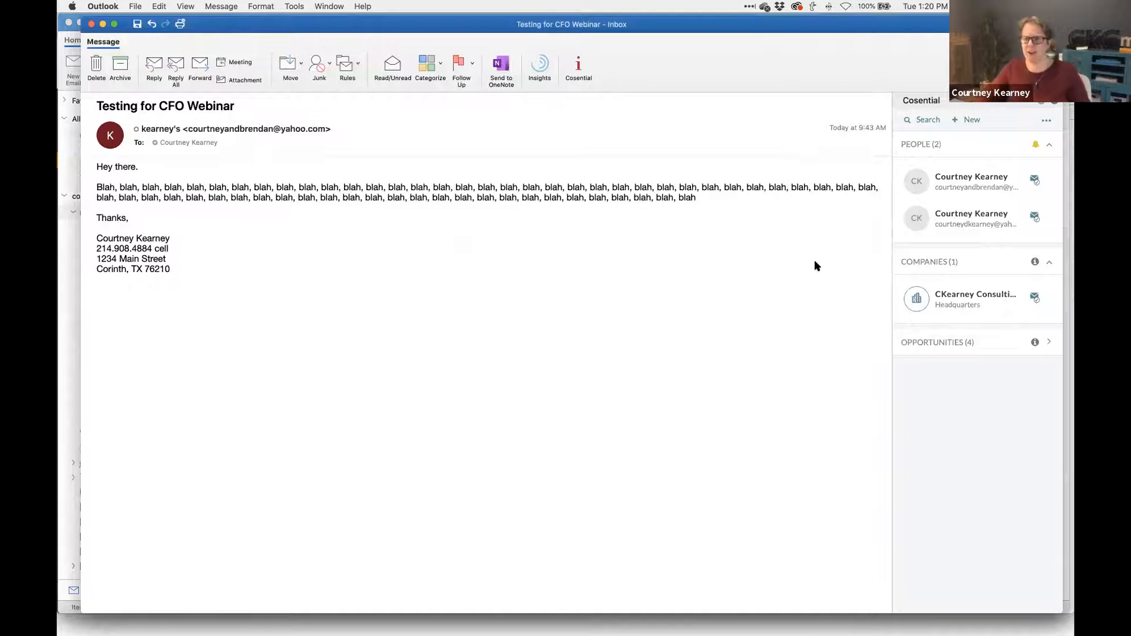
- Start a new call log with the subject 'Reminder to Follow Up'
{"action": "left_click", "coordinate": [958, 344]}
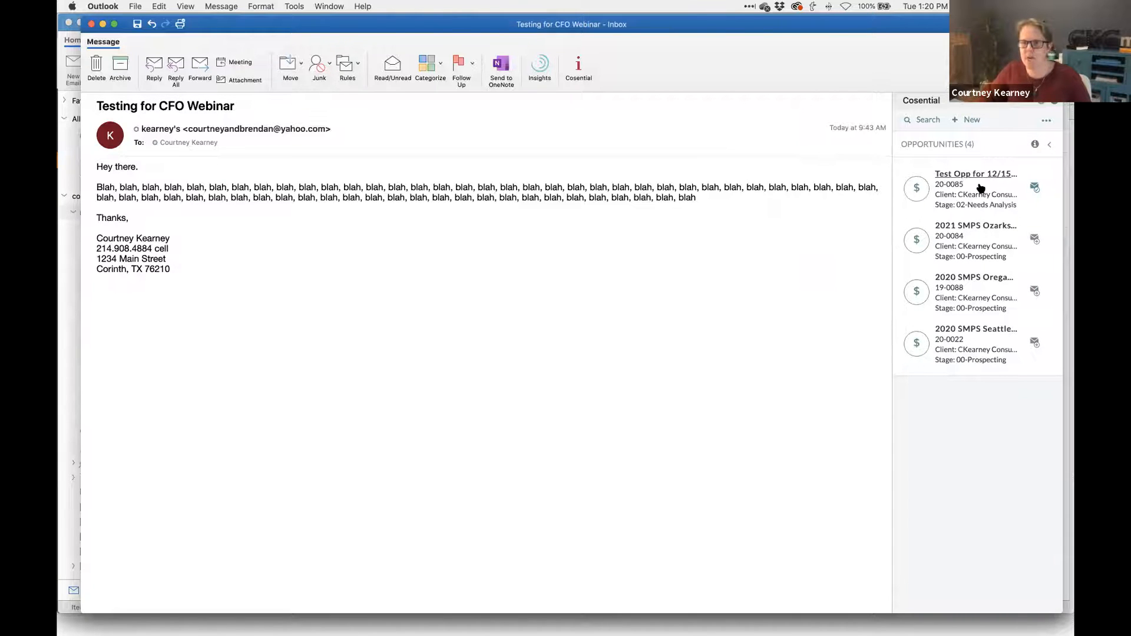
{"action": "left_click", "coordinate": [964, 146]}
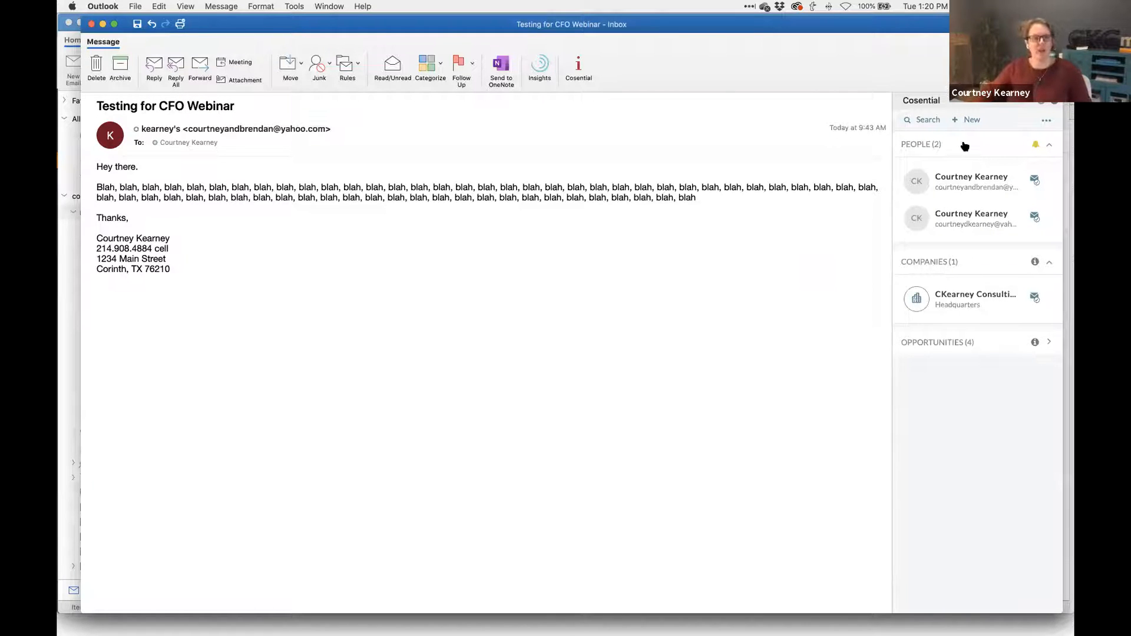
{"action": "left_click", "coordinate": [966, 121]}
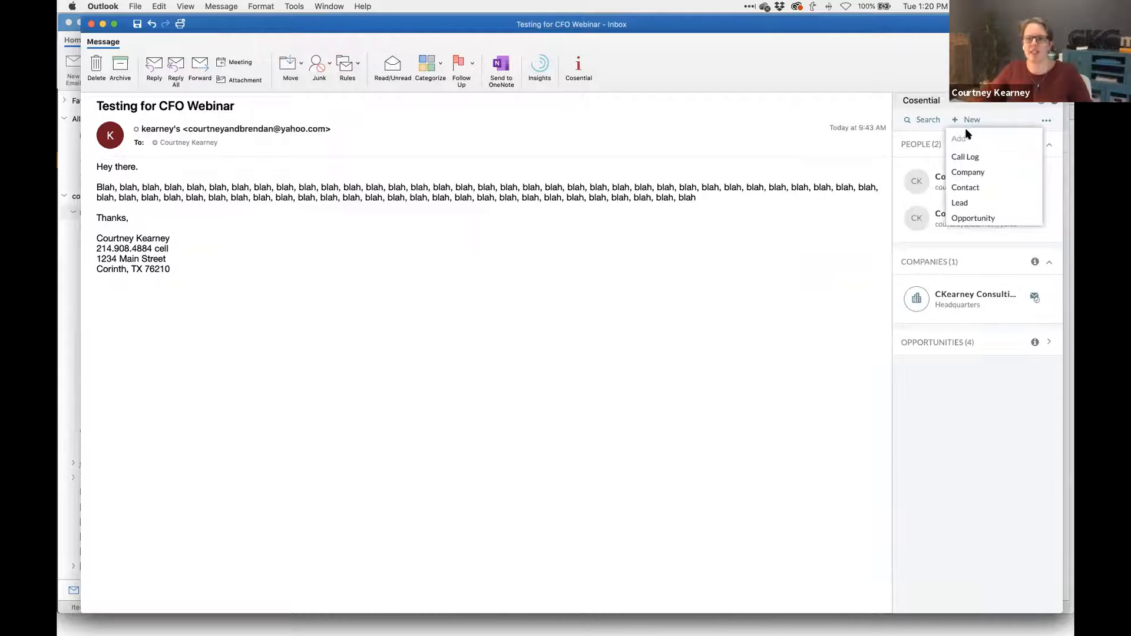
{"action": "left_click", "coordinate": [975, 161]}
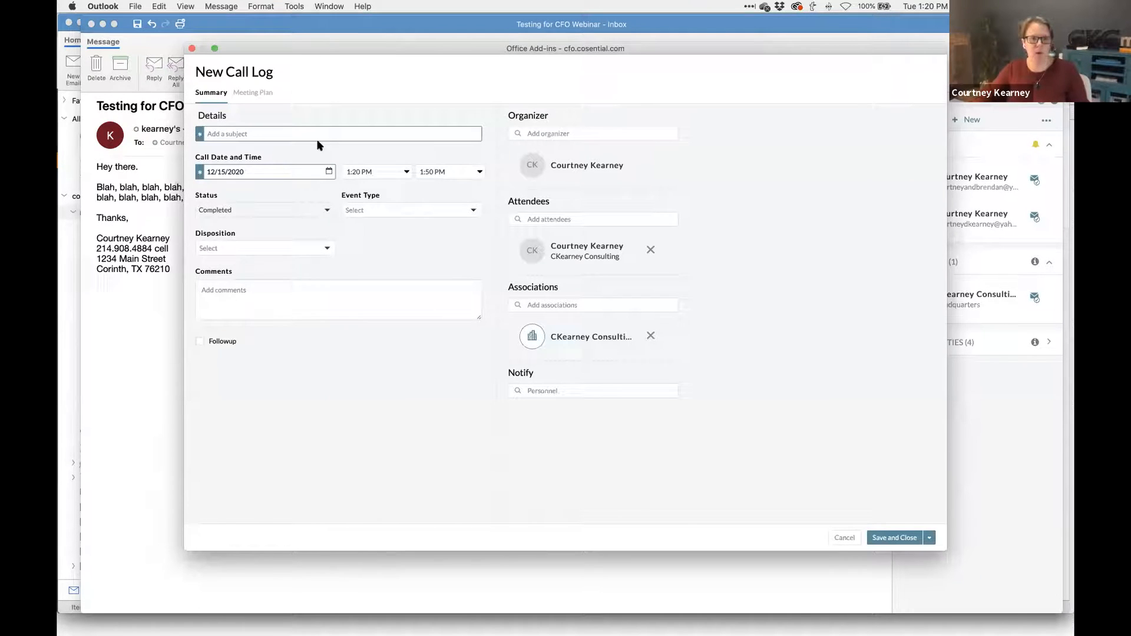
{"action": "left_click", "coordinate": [318, 133]}
{"action": "type", "text": "Reminder to Fol"}
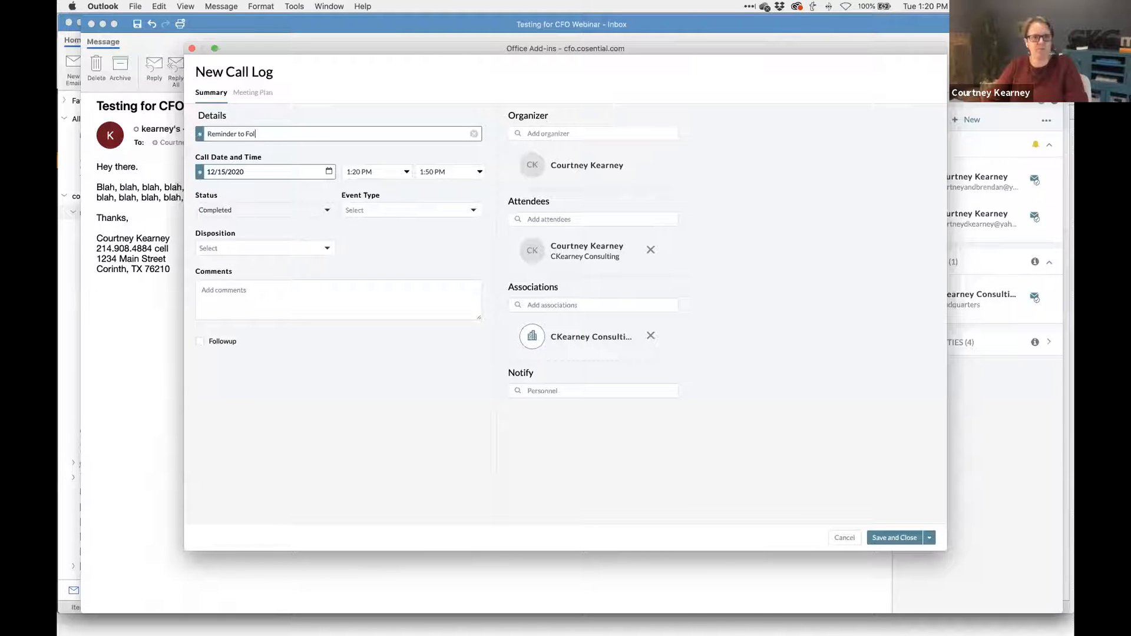
{"action": "type", "text": "low UP"}
{"action": "key", "text": "BackSpace"}
{"action": "type", "text": "p"}
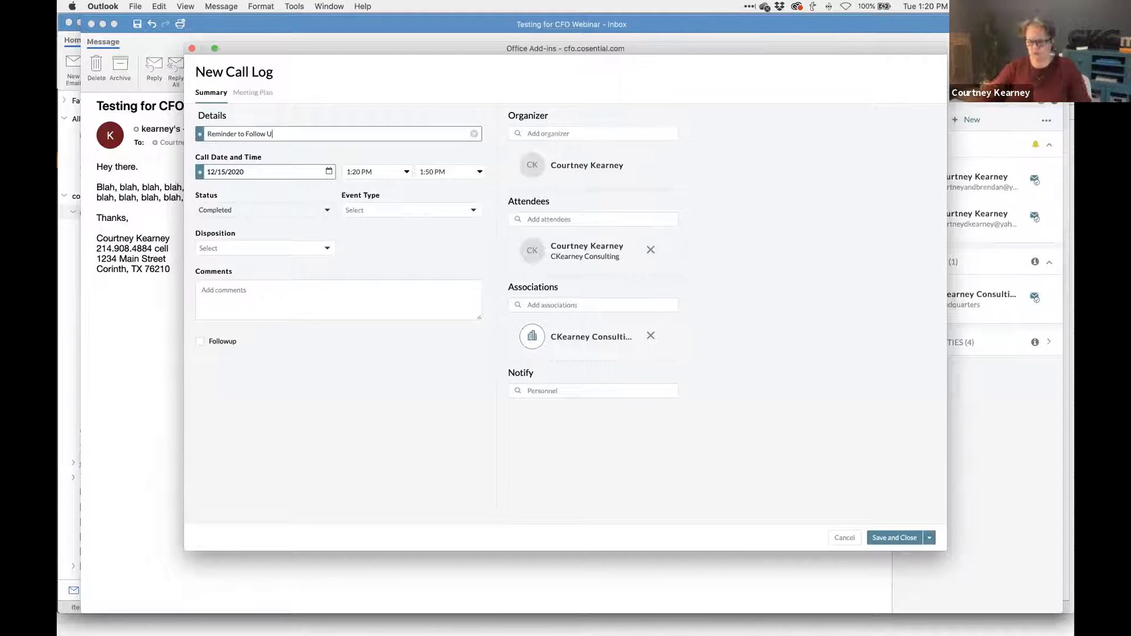
- Set the call date to 12/30/2020 and event type Call Reminder, then save the call log
{"action": "left_click", "coordinate": [328, 173]}
{"action": "left_click", "coordinate": [292, 363]}
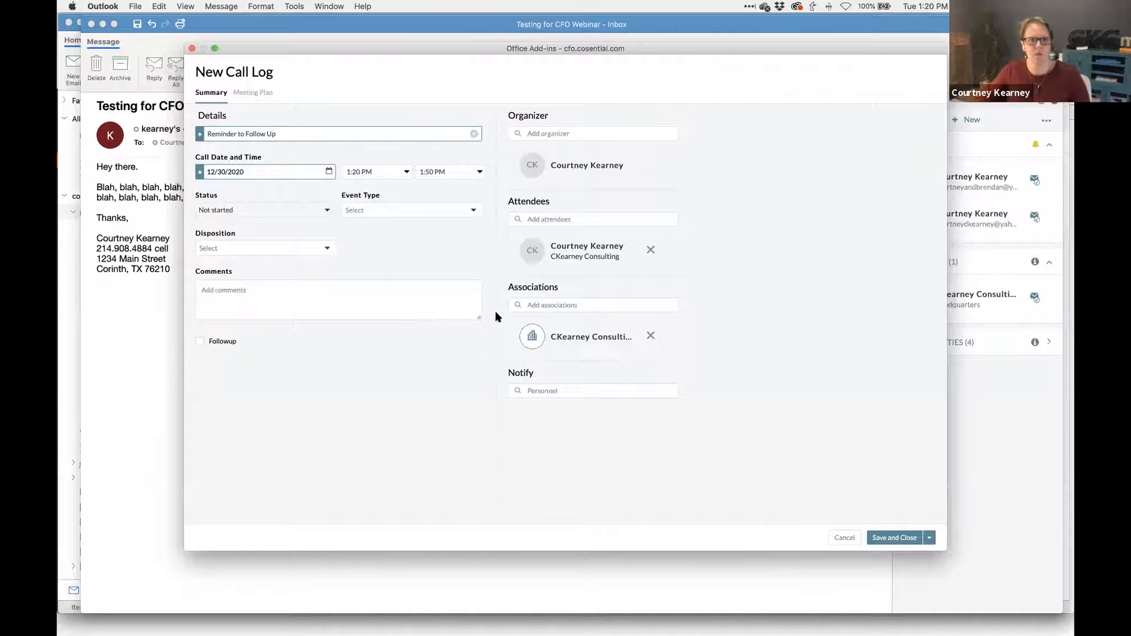
{"action": "left_click", "coordinate": [461, 210]}
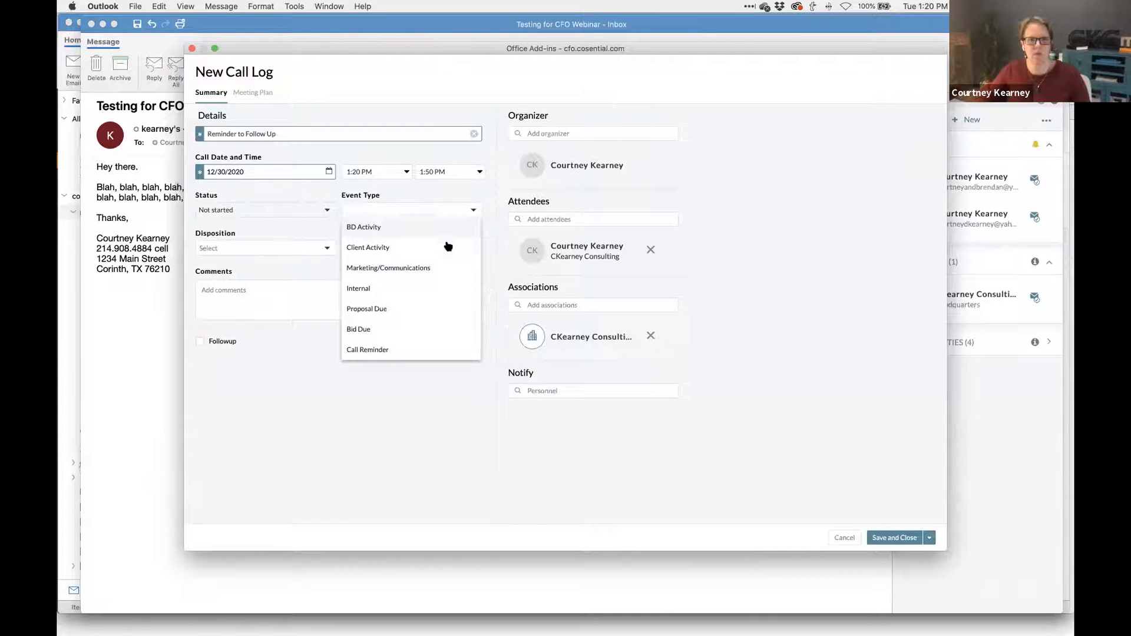
{"action": "left_click", "coordinate": [446, 246]}
{"action": "left_click", "coordinate": [443, 212]}
{"action": "left_click", "coordinate": [441, 226]}
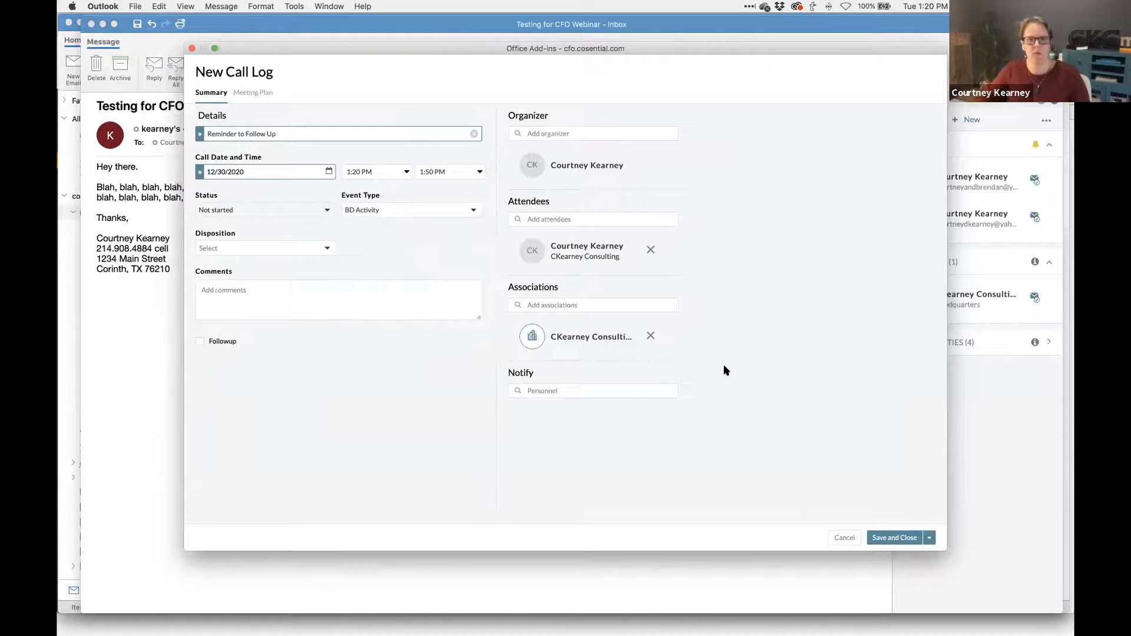
{"action": "left_click", "coordinate": [412, 214]}
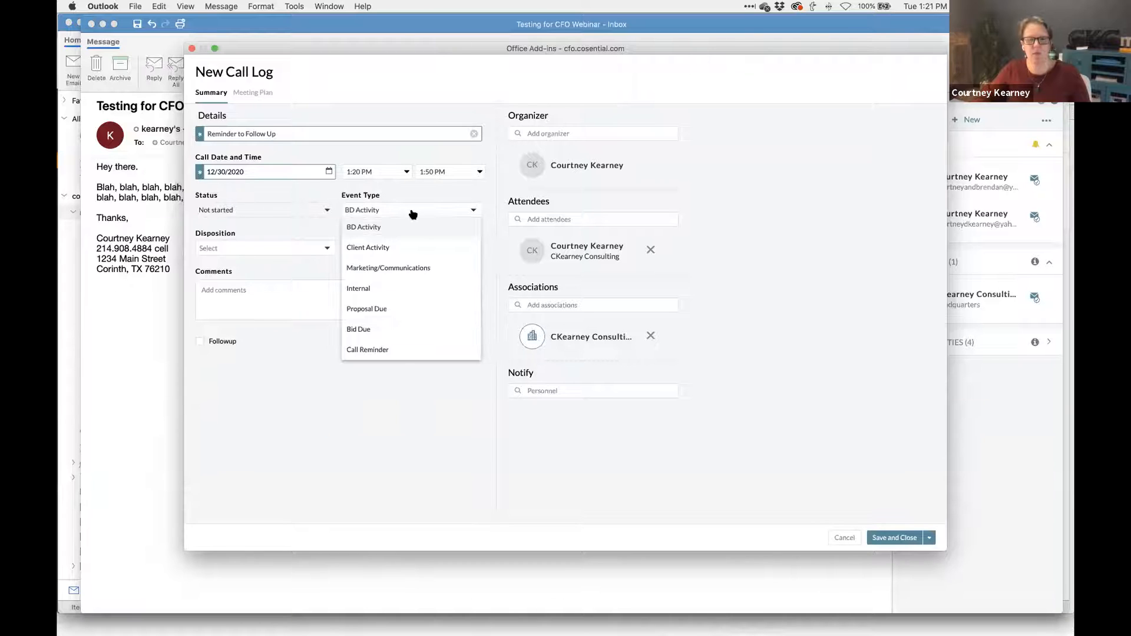
{"action": "left_click", "coordinate": [405, 352]}
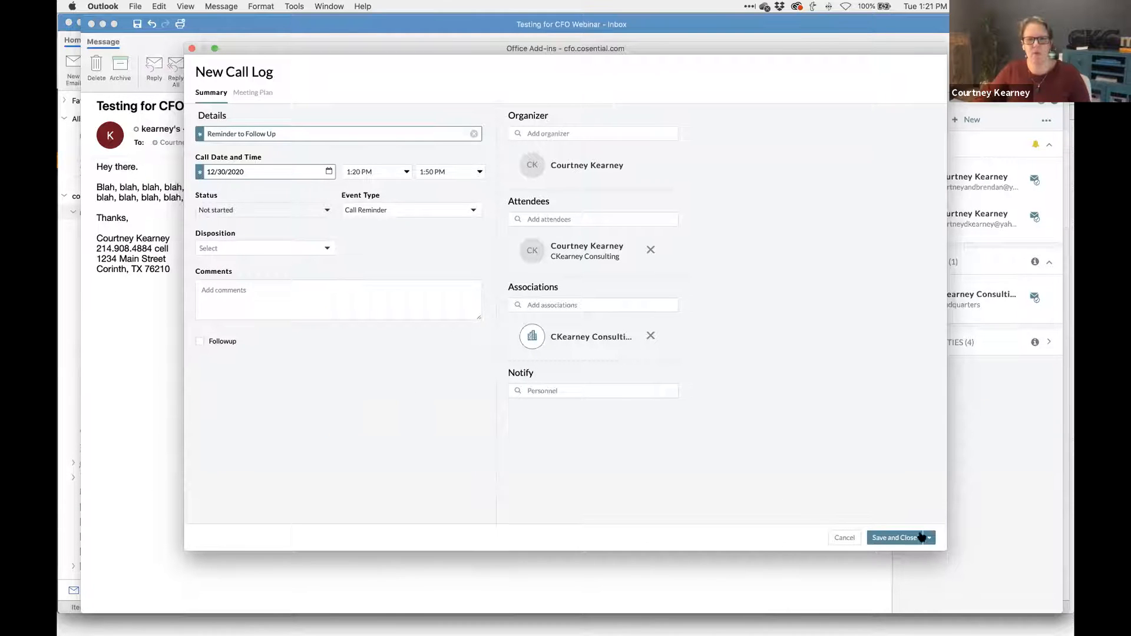
{"action": "left_click", "coordinate": [906, 536]}
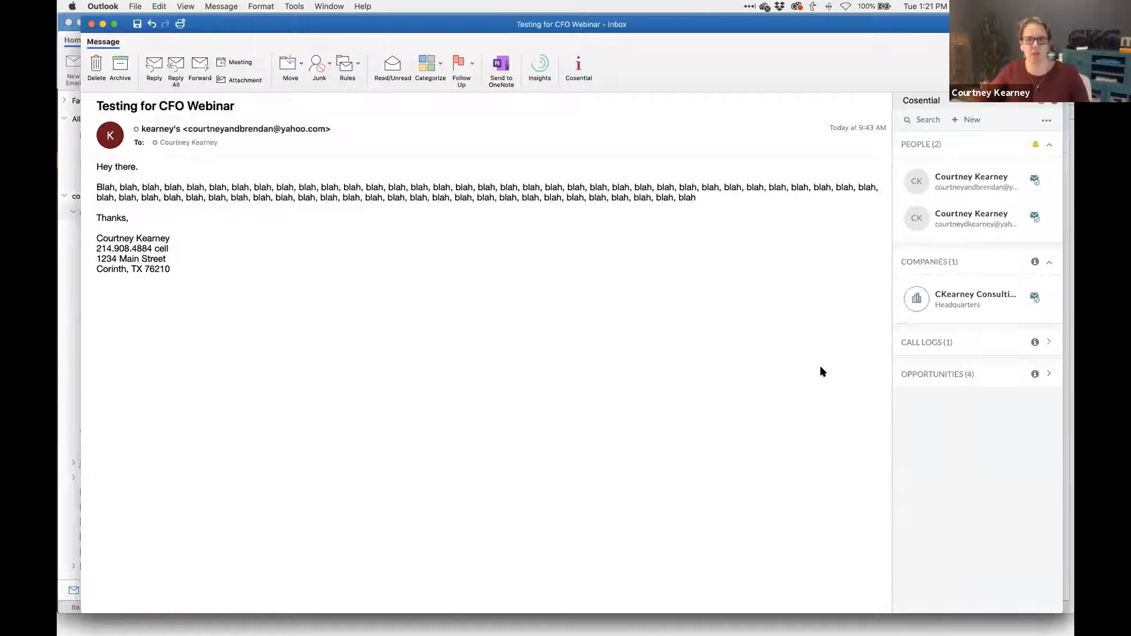
- Check the Reminder to Follow Up call log, then open the sender's contact record on the web
{"action": "left_click", "coordinate": [934, 345]}
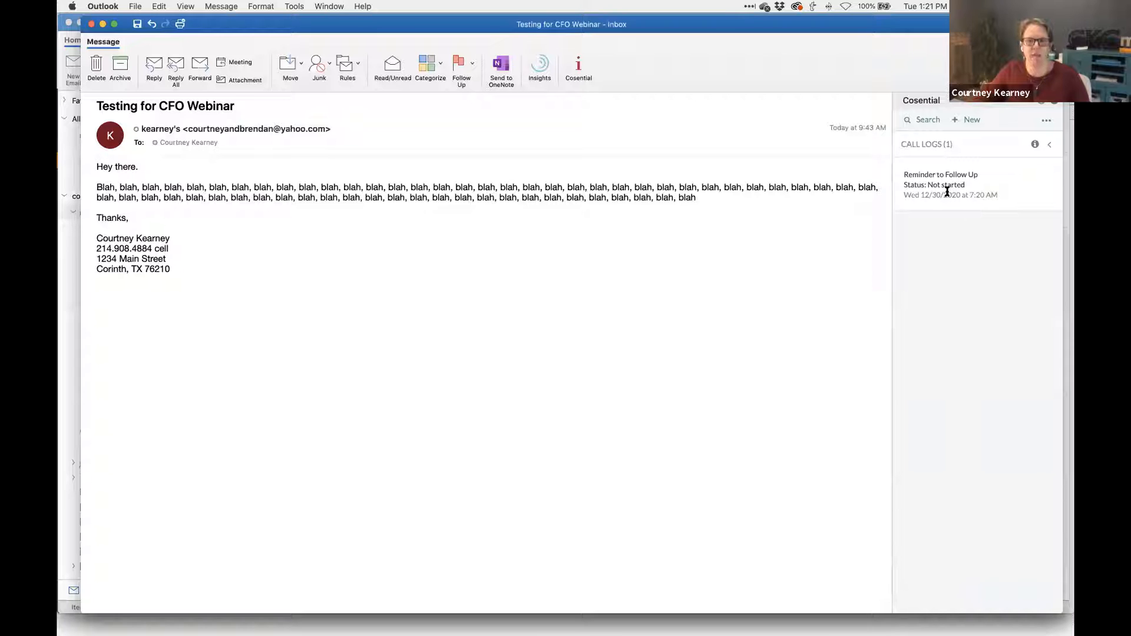
{"action": "left_click", "coordinate": [948, 157]}
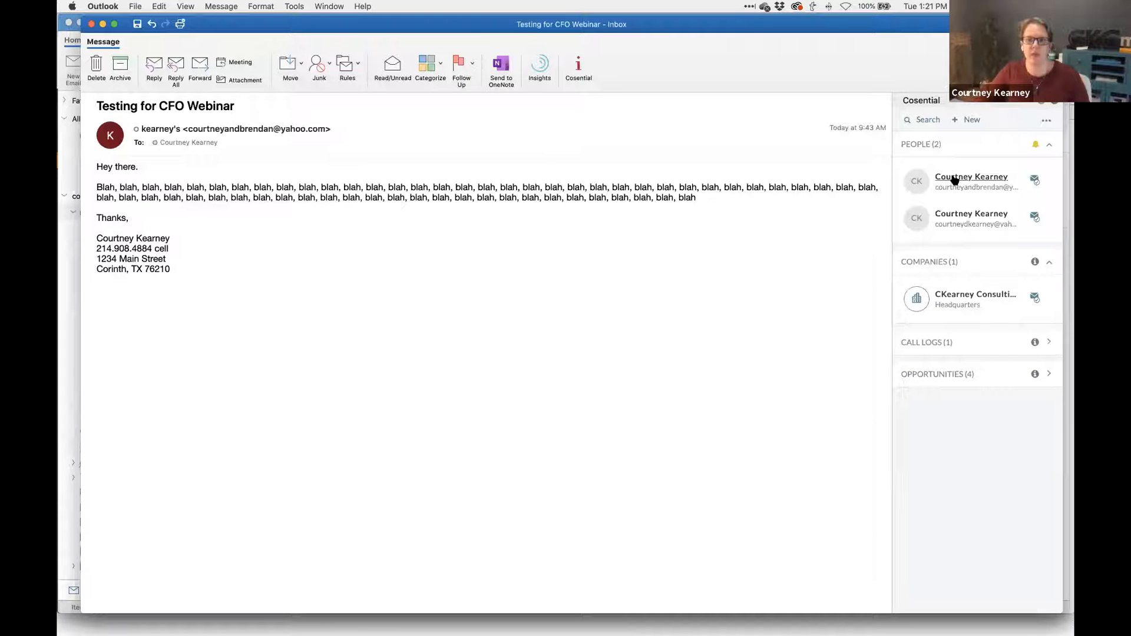
{"action": "left_click", "coordinate": [954, 177]}
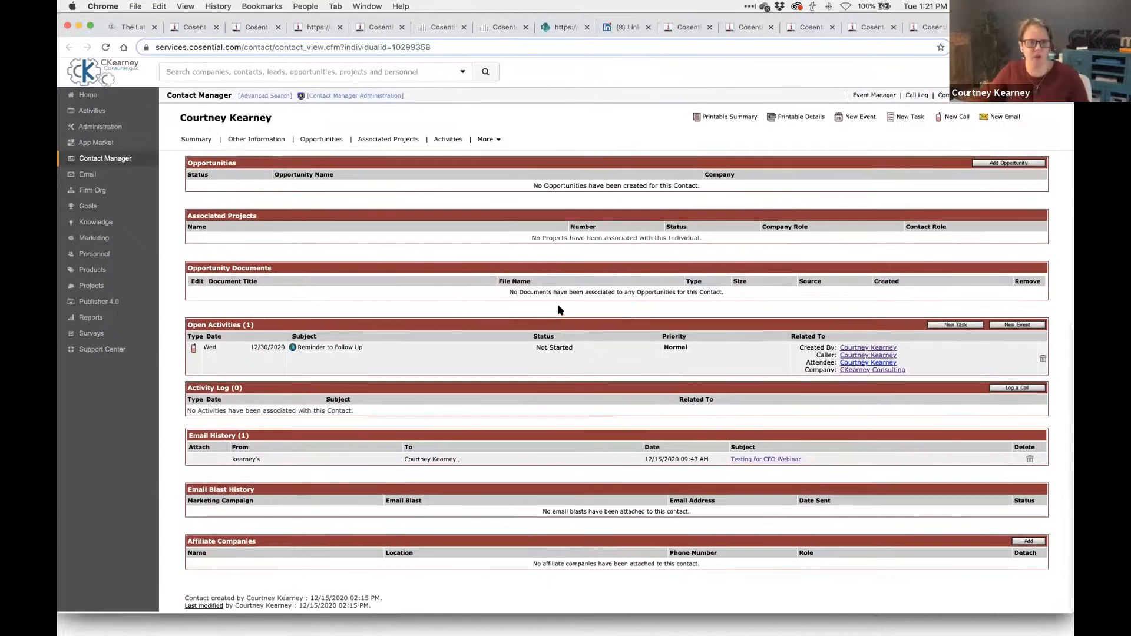
- View the December 2020 Call Reminders calendar on the Cosential dashboard, then go to the CKearney Consulting site
{"action": "left_click_drag", "start_coordinate": [288, 349], "coordinate": [256, 350]}
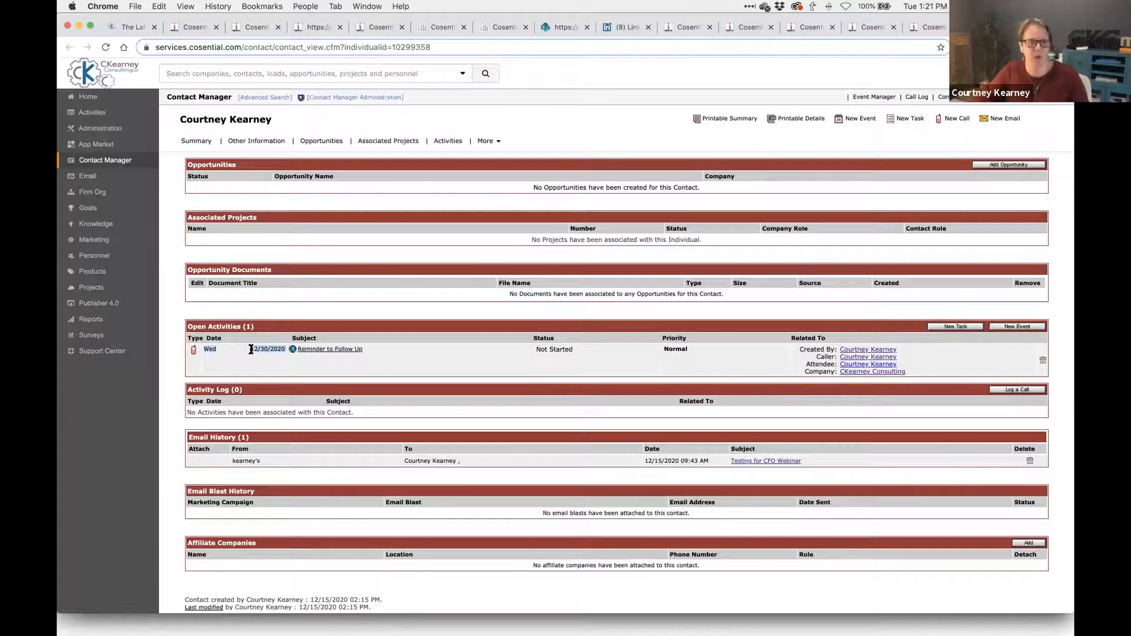
{"action": "left_click", "coordinate": [380, 368]}
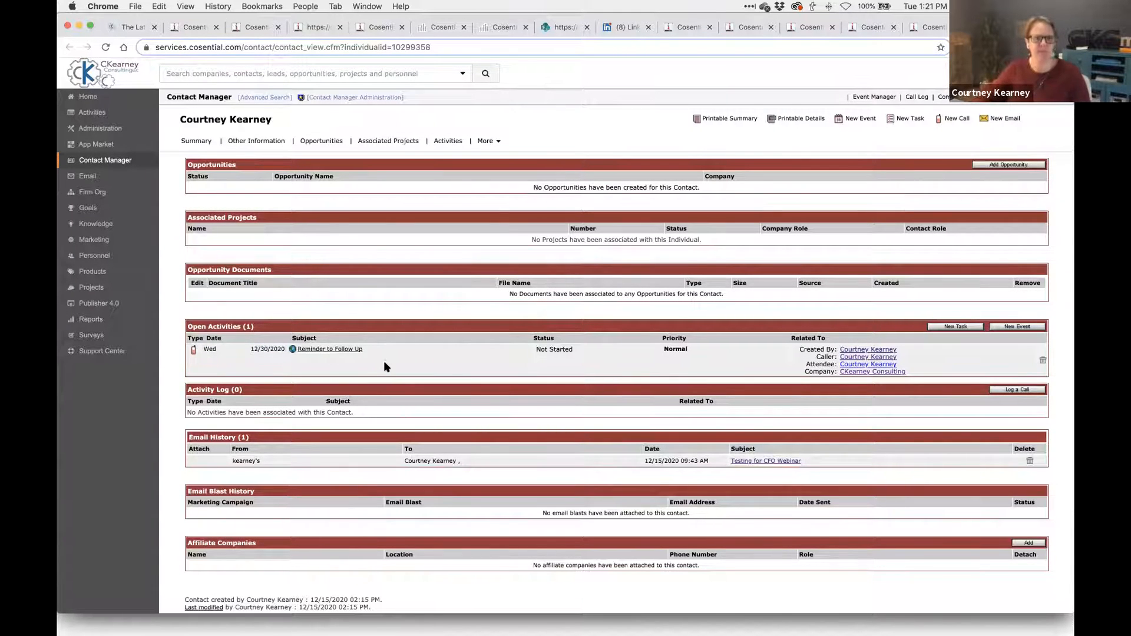
{"action": "left_click", "coordinate": [253, 32]}
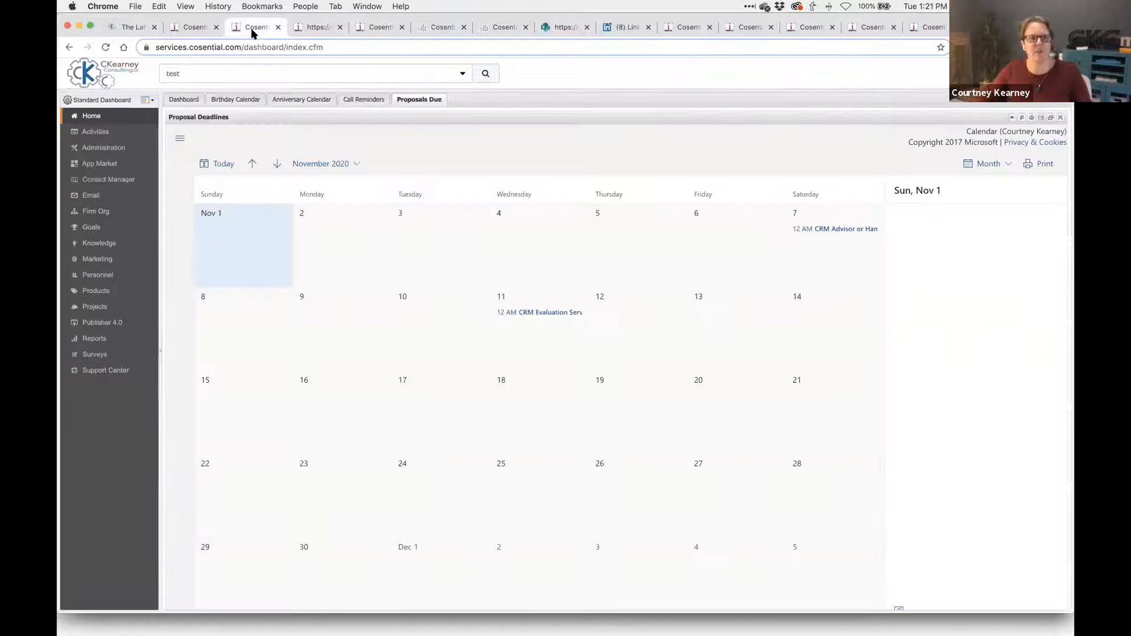
{"action": "left_click", "coordinate": [355, 100]}
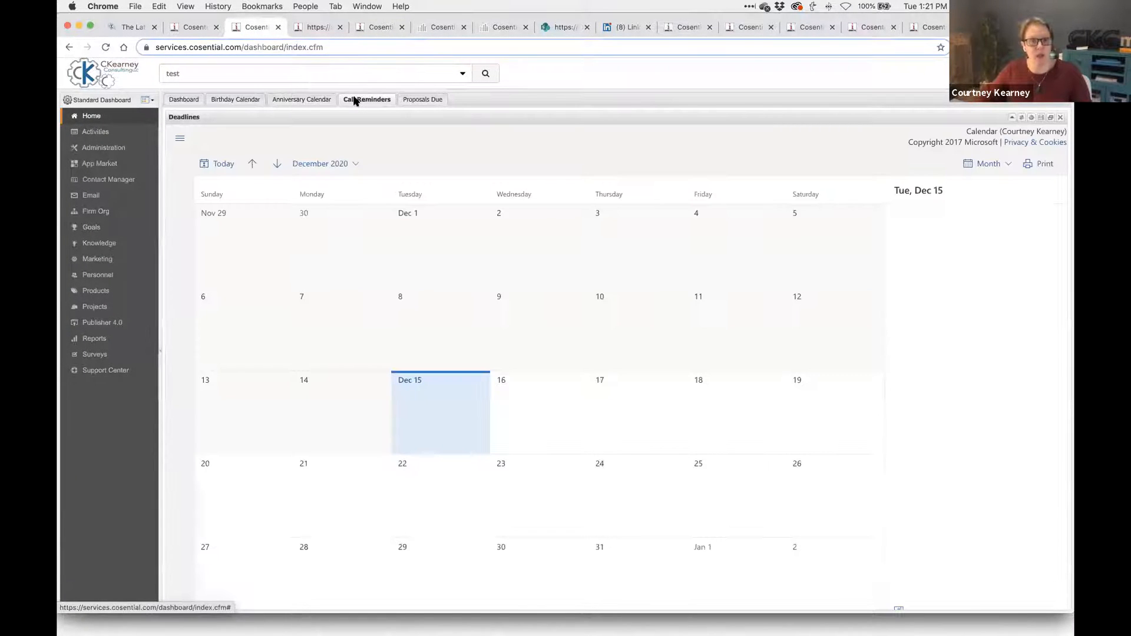
{"action": "scroll", "coordinate": [530, 308], "scroll_direction": "down", "scroll_amount": 1}
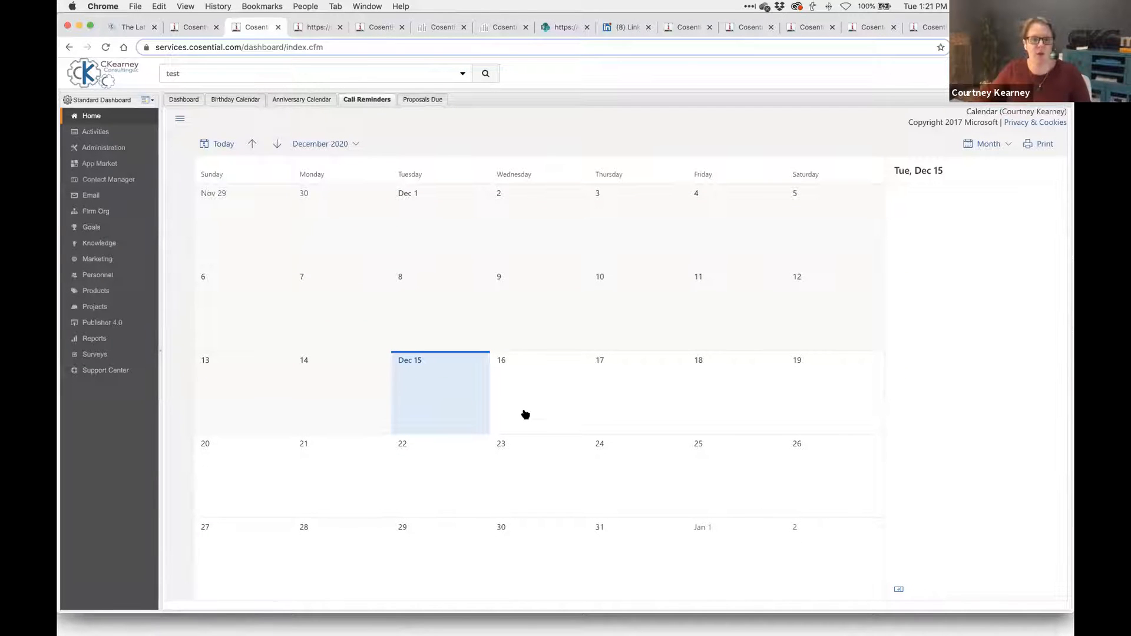
{"action": "scroll", "coordinate": [536, 511], "scroll_direction": "up", "scroll_amount": 1}
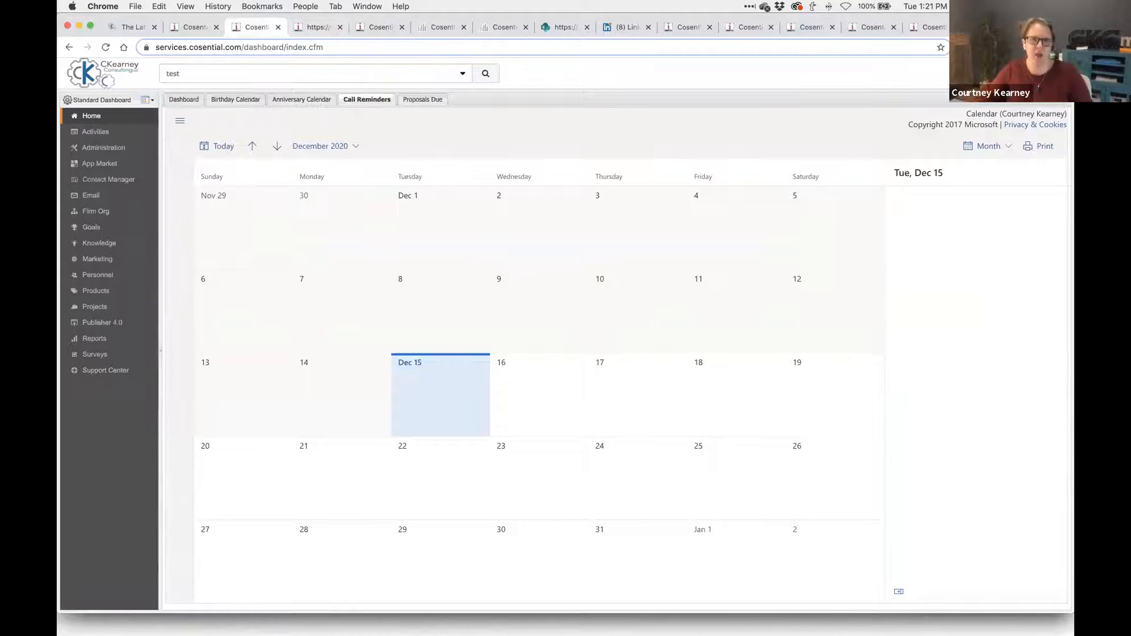
{"action": "left_click", "coordinate": [120, 27]}
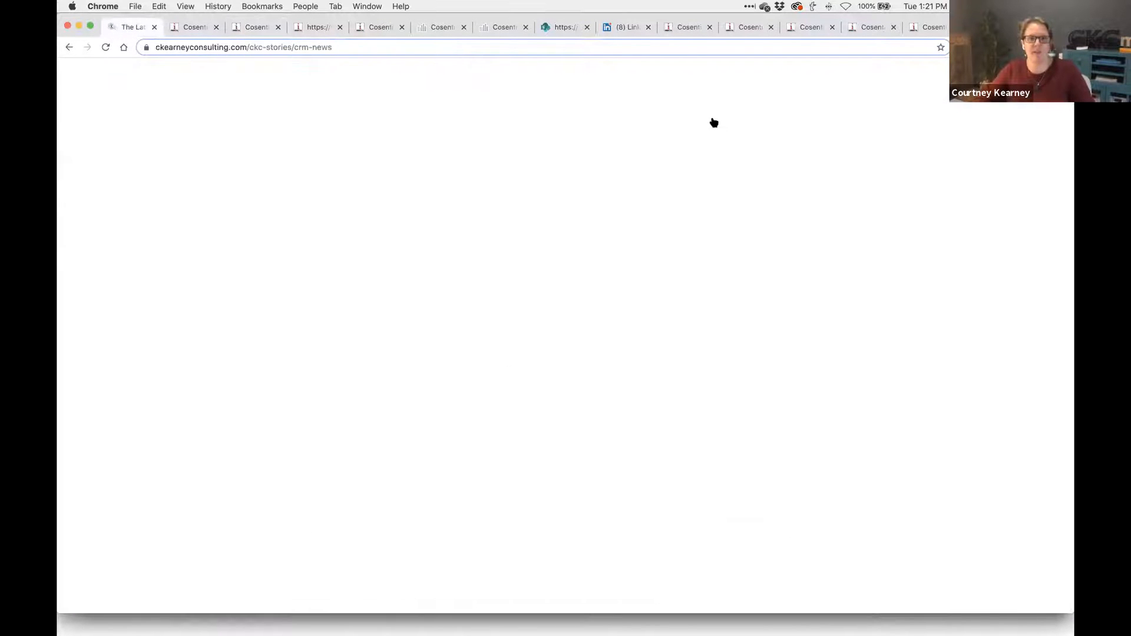
- Browse the upcoming and recent events on the CKearney Consulting Events page, then return to the Cosential tab
{"action": "left_click", "coordinate": [777, 88]}
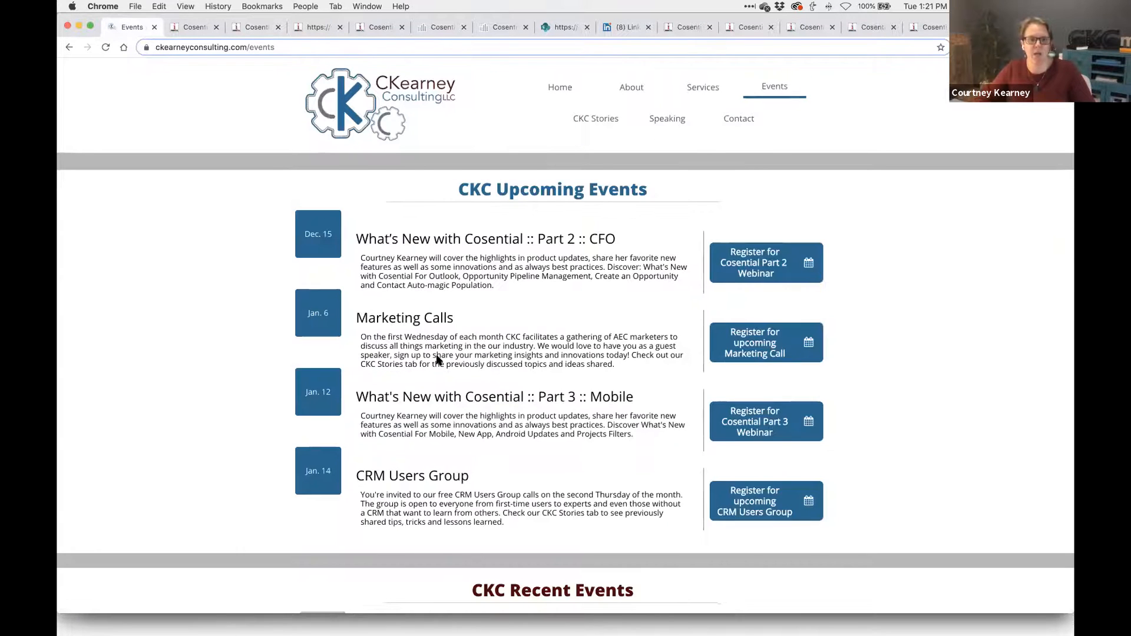
{"action": "scroll", "coordinate": [437, 360], "scroll_direction": "down", "scroll_amount": 5}
{"action": "scroll", "coordinate": [437, 360], "scroll_direction": "down", "scroll_amount": 5}
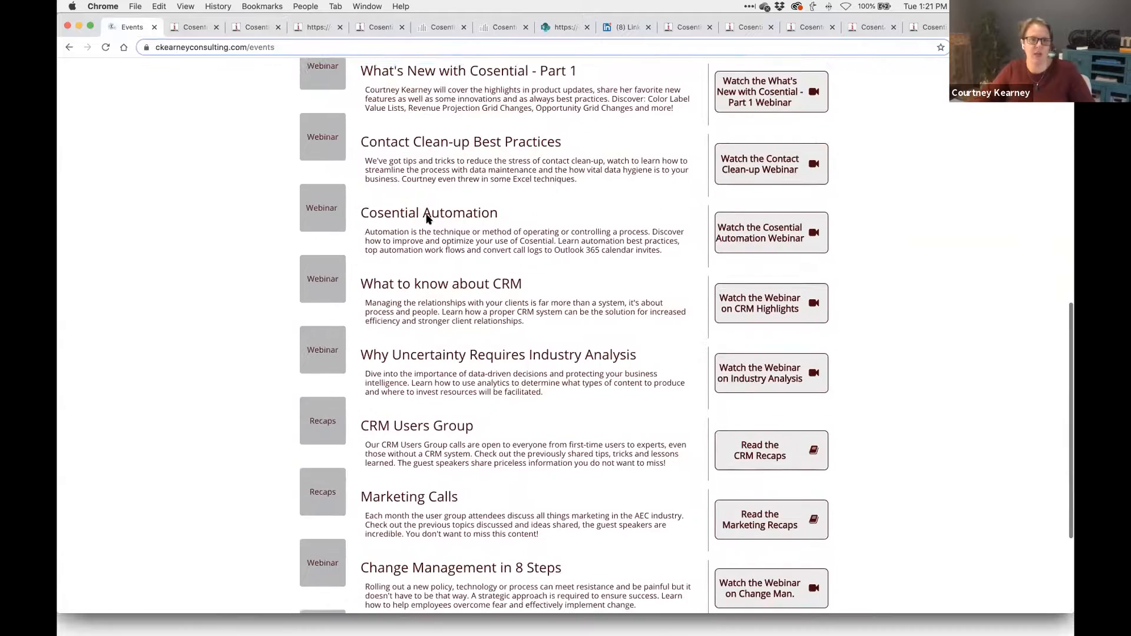
{"action": "scroll", "coordinate": [425, 217], "scroll_direction": "up", "scroll_amount": 10}
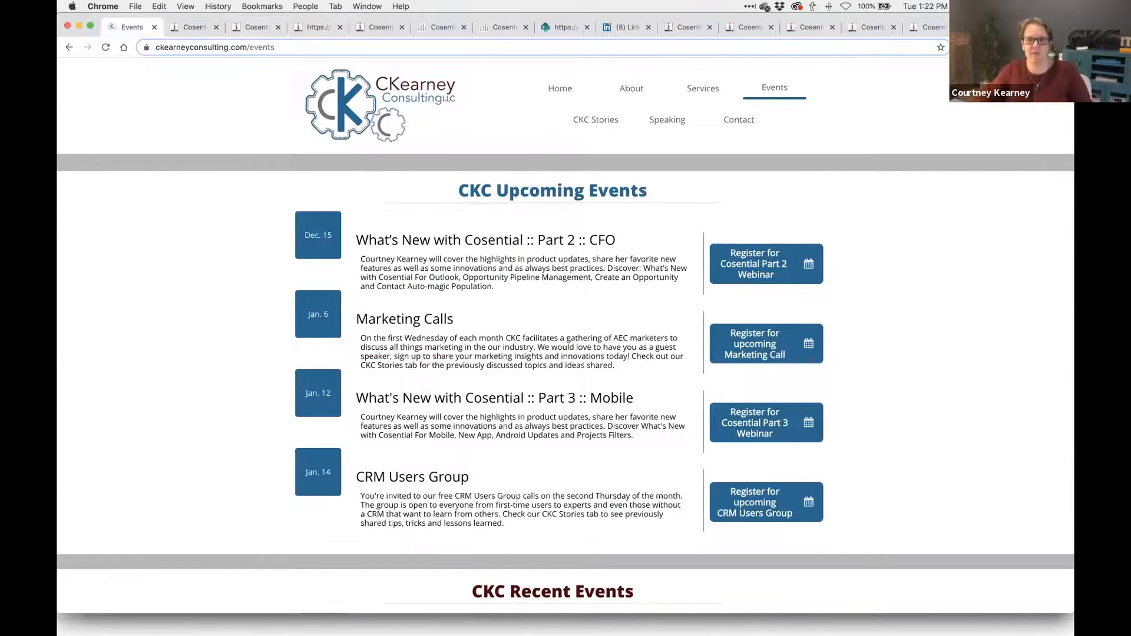
{"action": "key", "text": "ctrl+shift+Tab"}
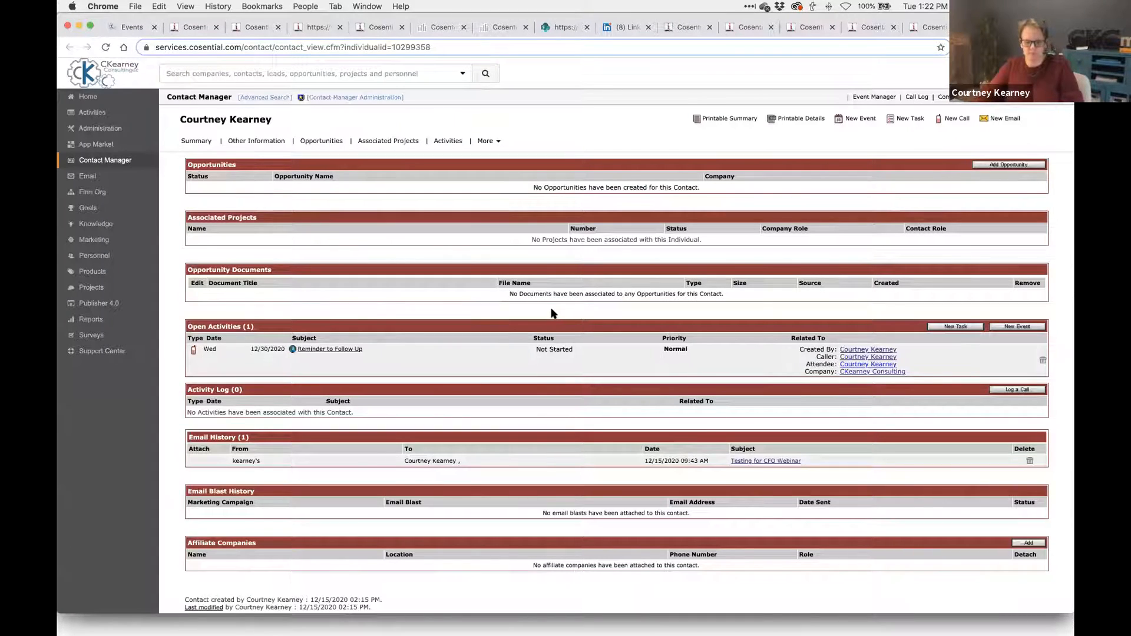
- Switch from the browser back to Outlook
{"action": "key", "text": "super+Tab"}
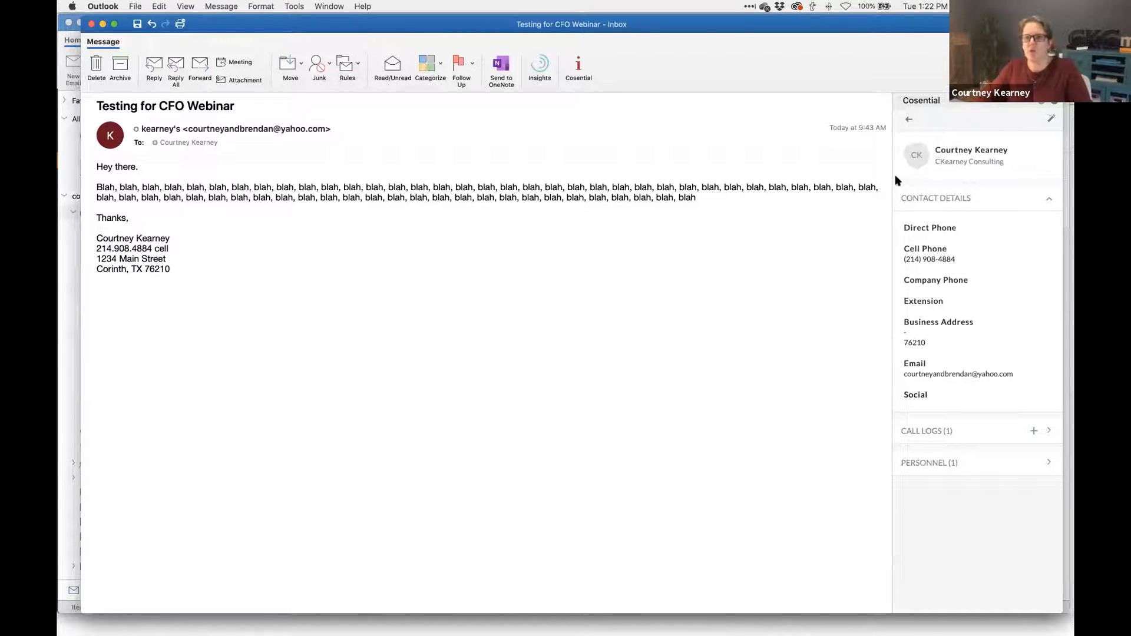
- Discard an unsaved new opportunity, then list the four opportunities linked to the email via Search
{"action": "left_click", "coordinate": [905, 120]}
{"action": "left_click", "coordinate": [968, 120]}
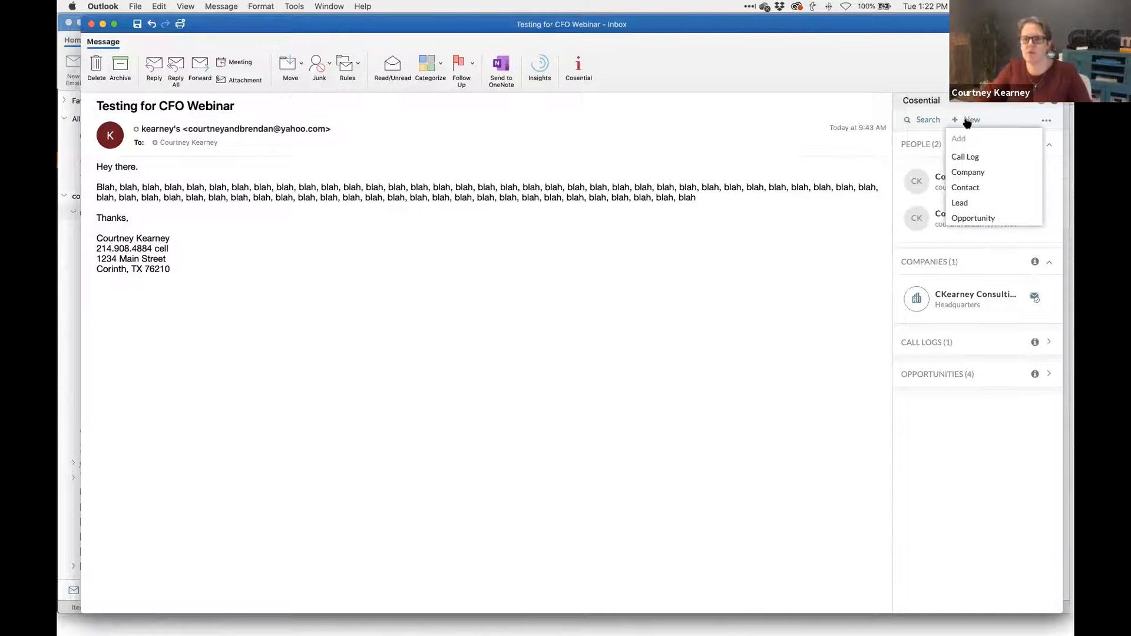
{"action": "left_click", "coordinate": [972, 219]}
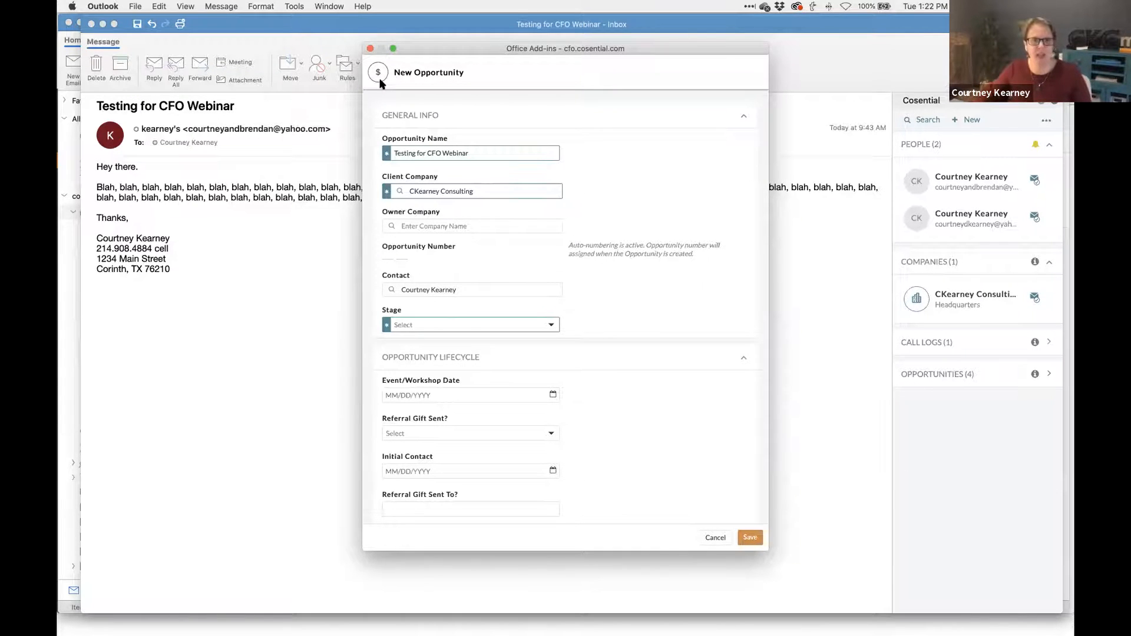
{"action": "left_click", "coordinate": [369, 48]}
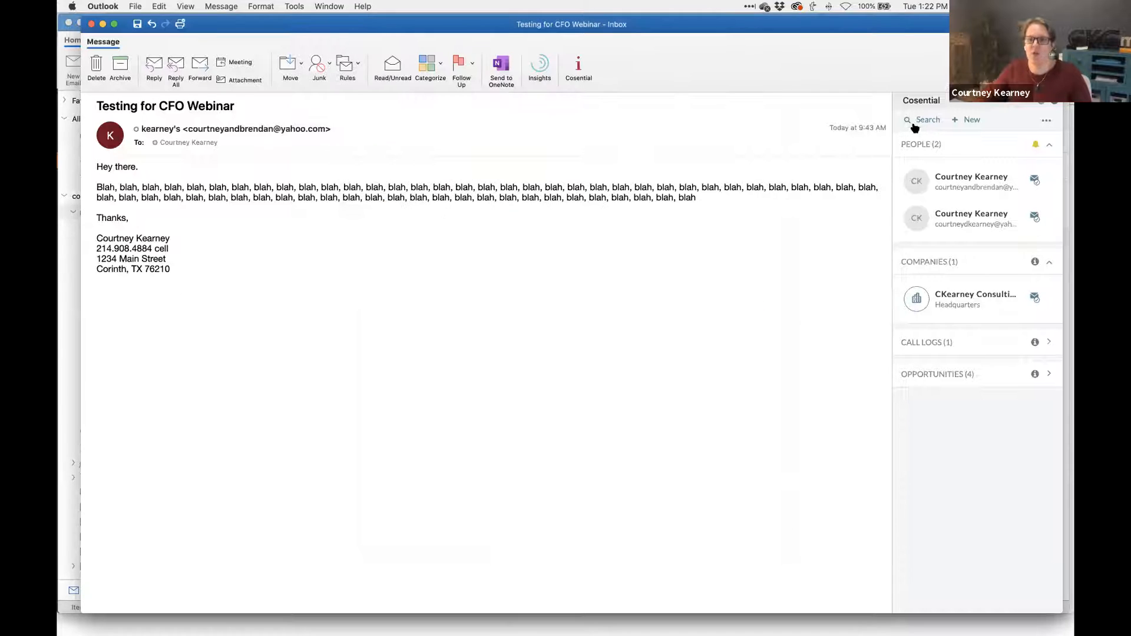
{"action": "left_click", "coordinate": [913, 123]}
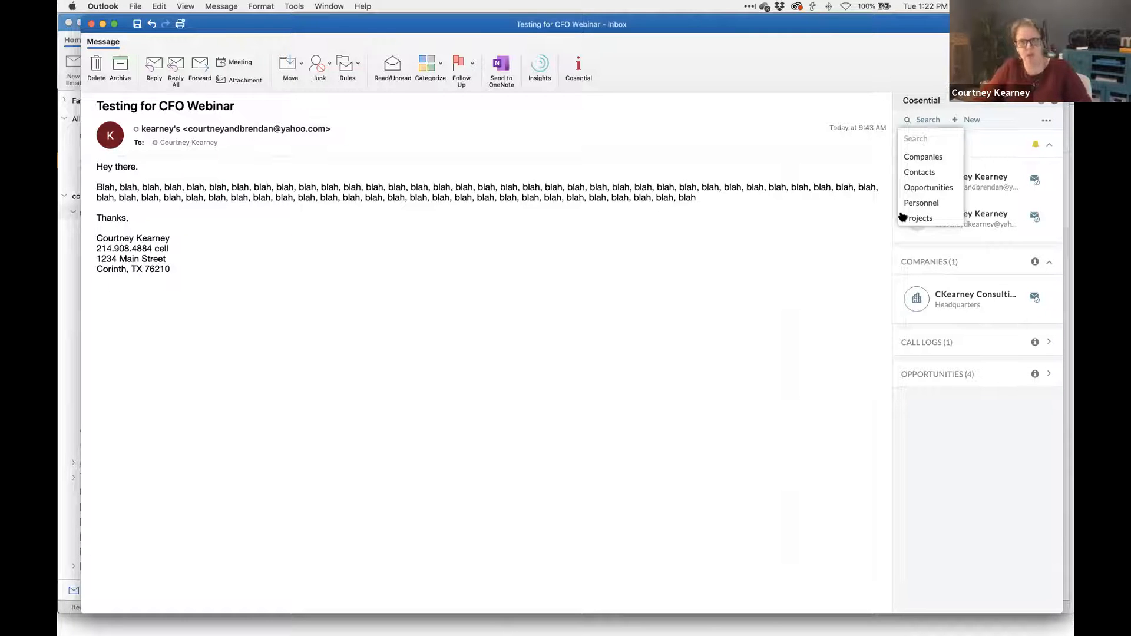
{"action": "left_click", "coordinate": [959, 376]}
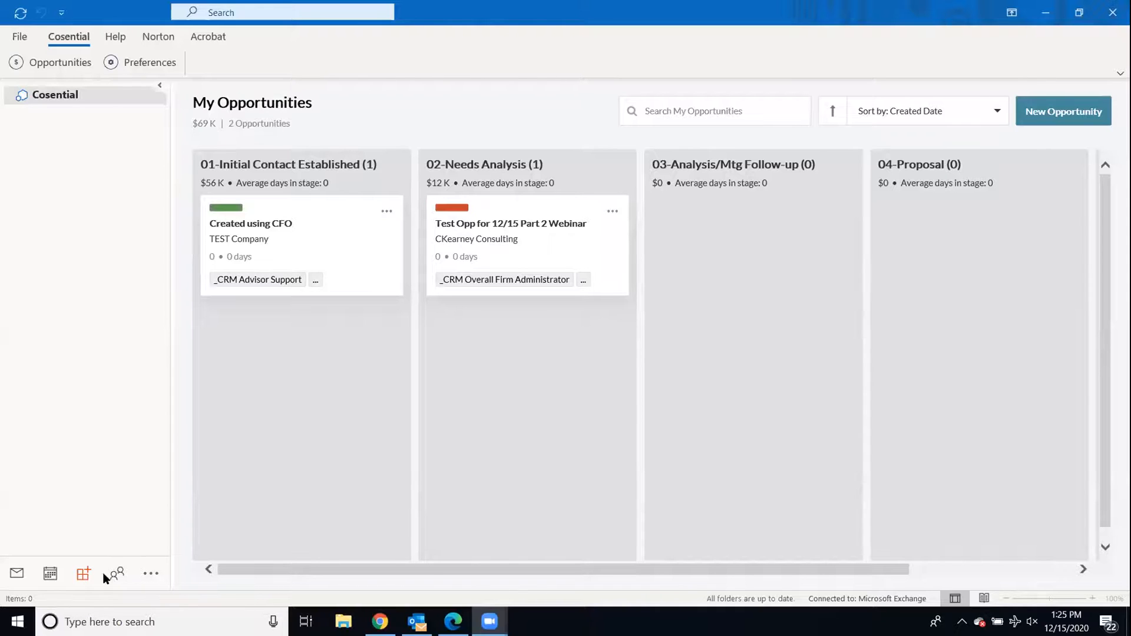
- Bring Outlook forward and open the Cosential opportunity Preferences page
{"action": "left_click", "coordinate": [151, 574]}
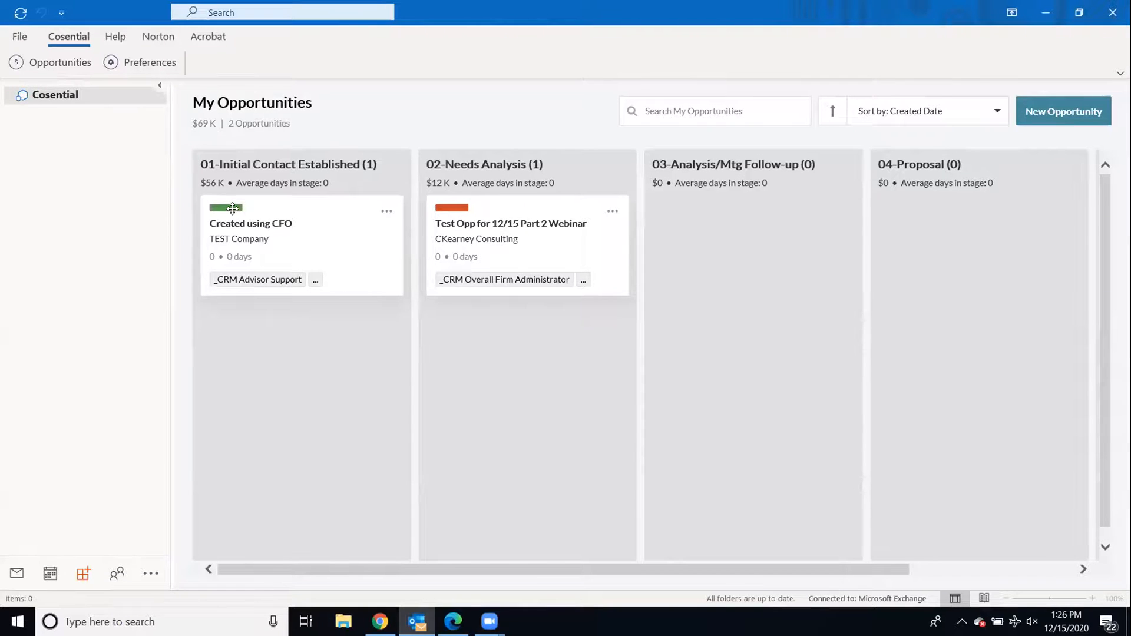
{"action": "mouse_move", "coordinate": [233, 207]}
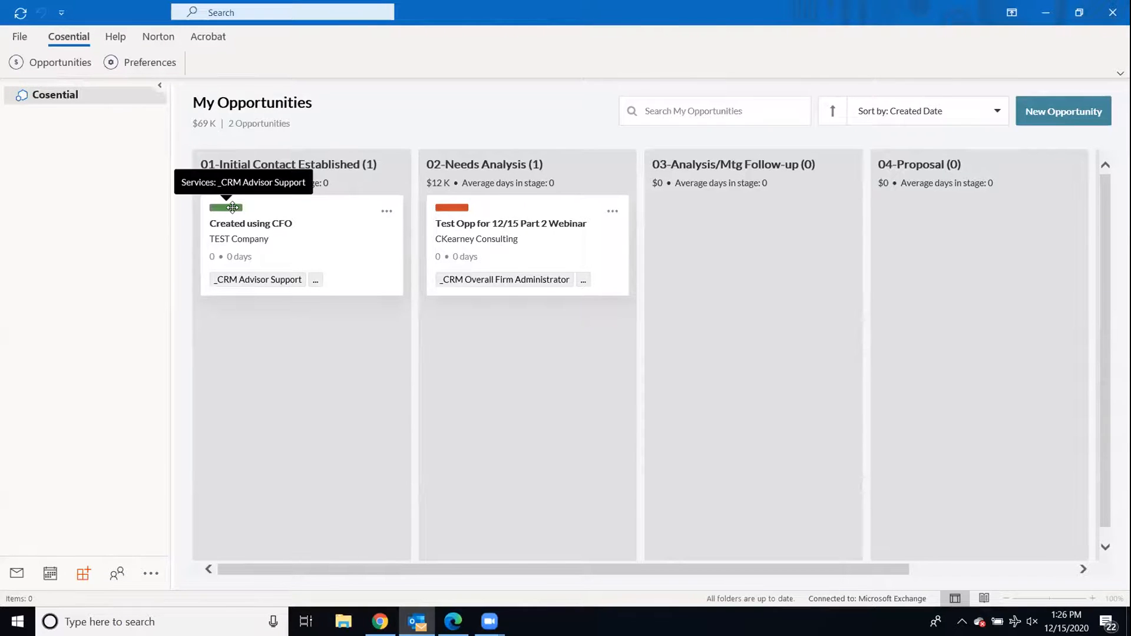
{"action": "left_click", "coordinate": [137, 59]}
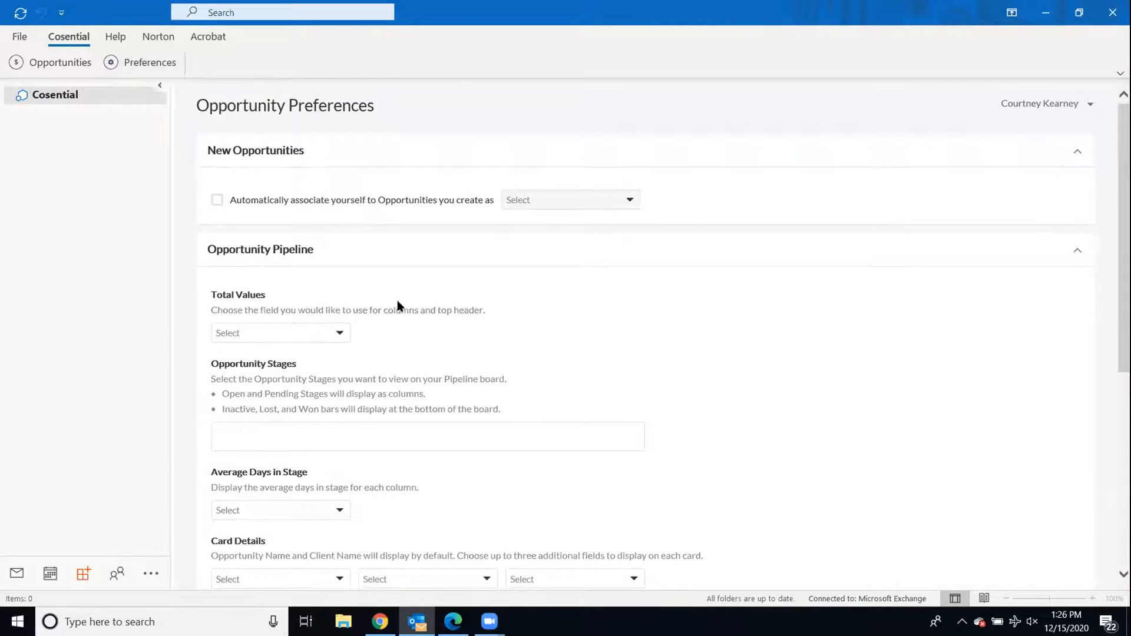
- Automatically associate yourself as Opportunity Prime Owner on opportunities you create
{"action": "scroll", "coordinate": [311, 185], "scroll_direction": "down", "scroll_amount": 1}
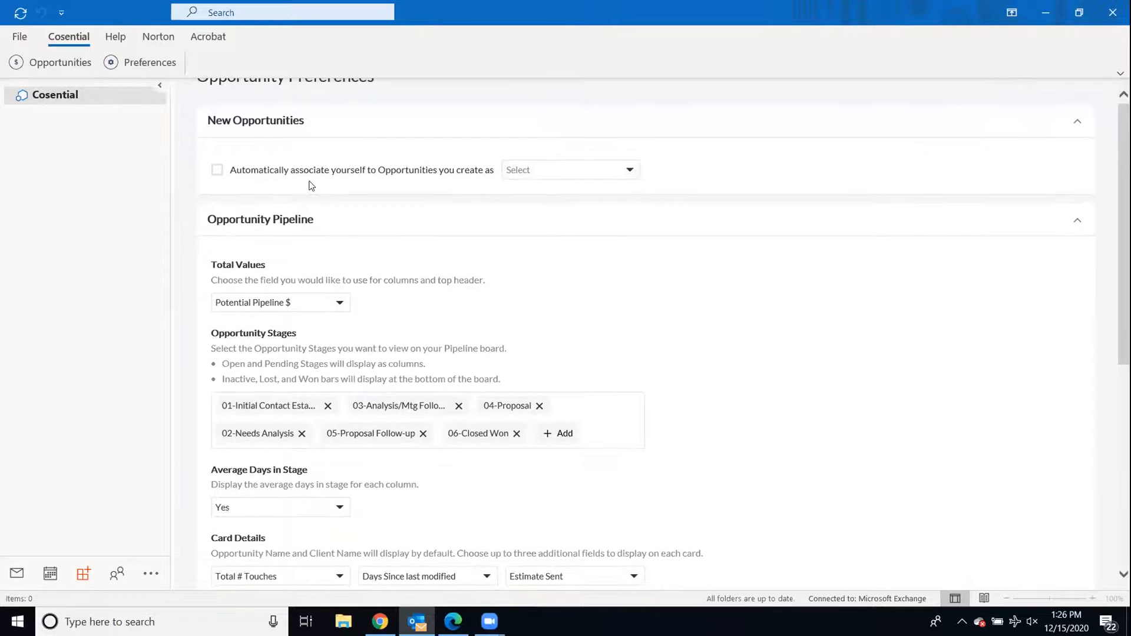
{"action": "left_click", "coordinate": [218, 170]}
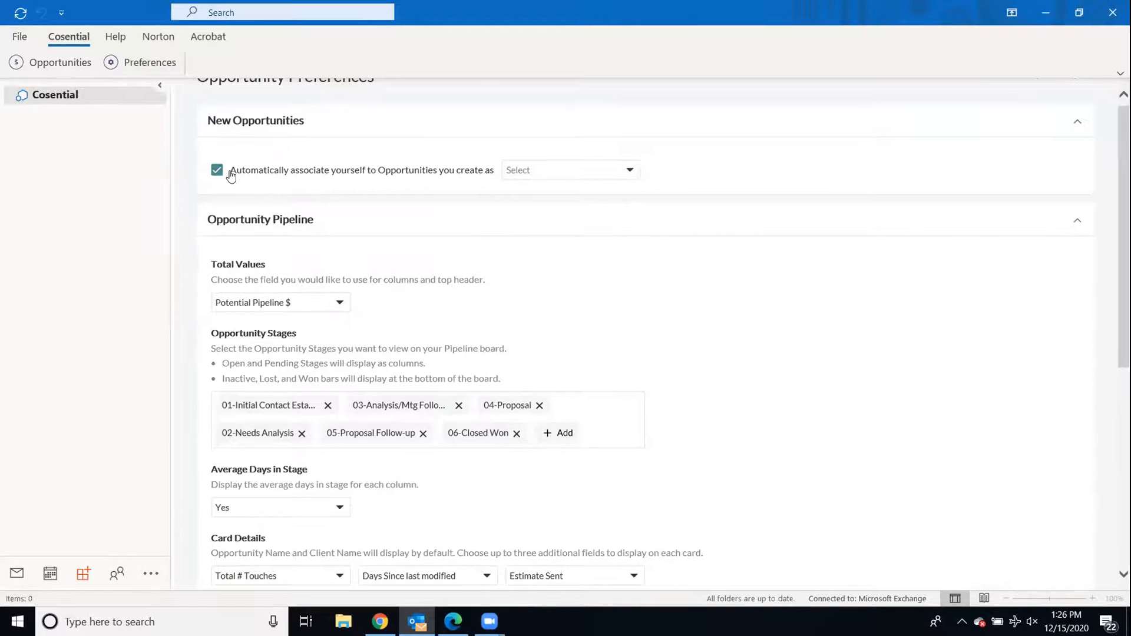
{"action": "left_click", "coordinate": [585, 174]}
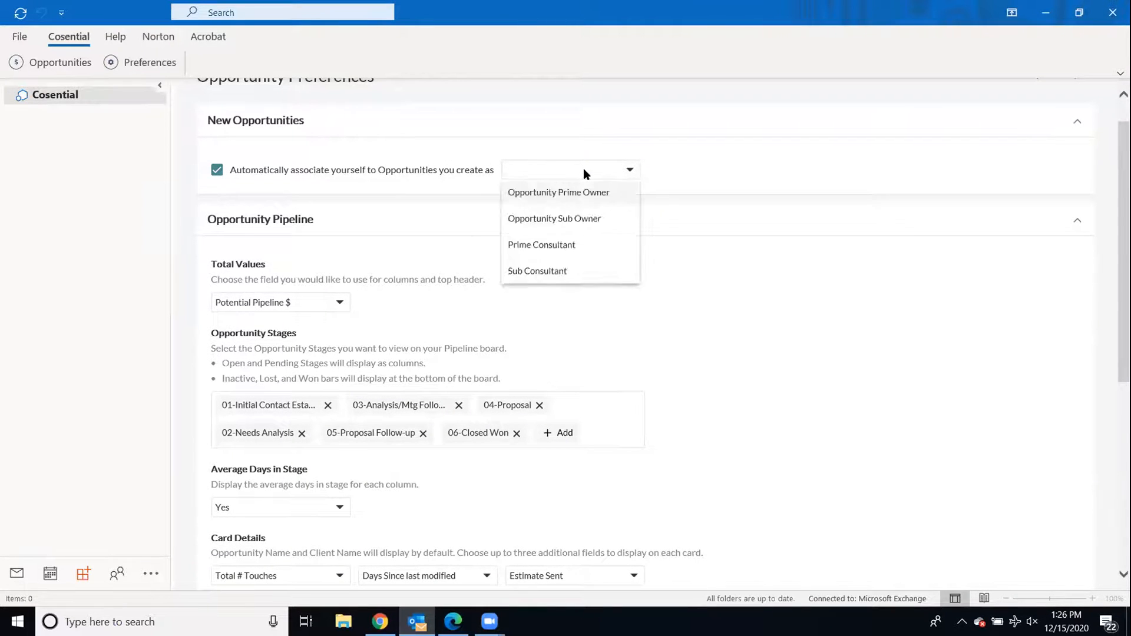
{"action": "left_click", "coordinate": [582, 192]}
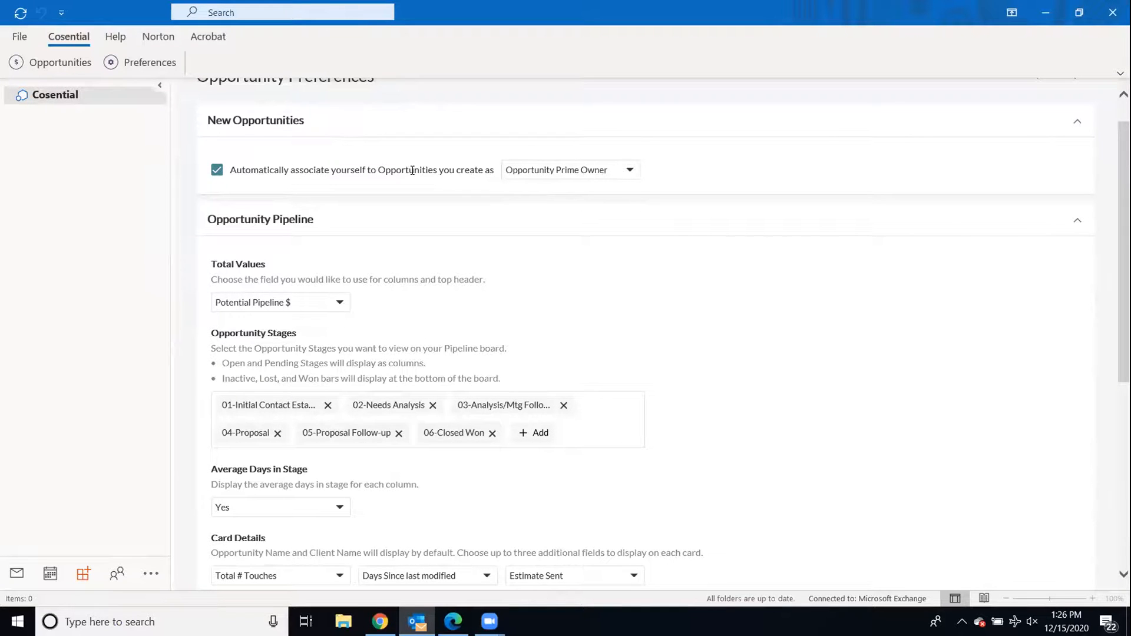
{"action": "scroll", "coordinate": [412, 170], "scroll_direction": "down", "scroll_amount": 1}
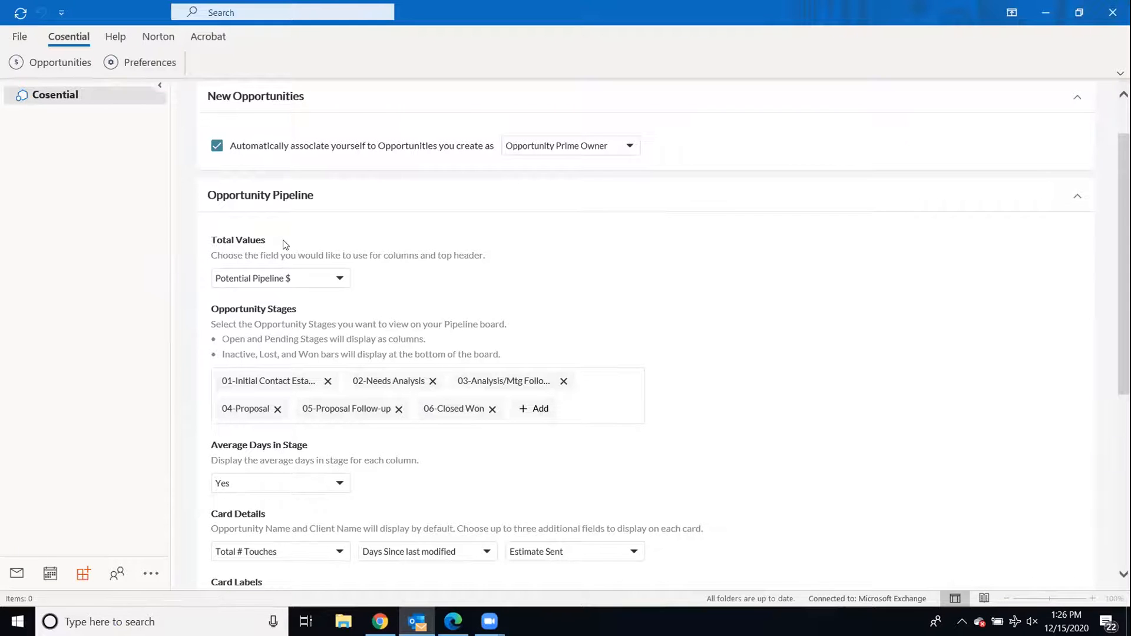
{"action": "scroll", "coordinate": [282, 240], "scroll_direction": "down", "scroll_amount": 3}
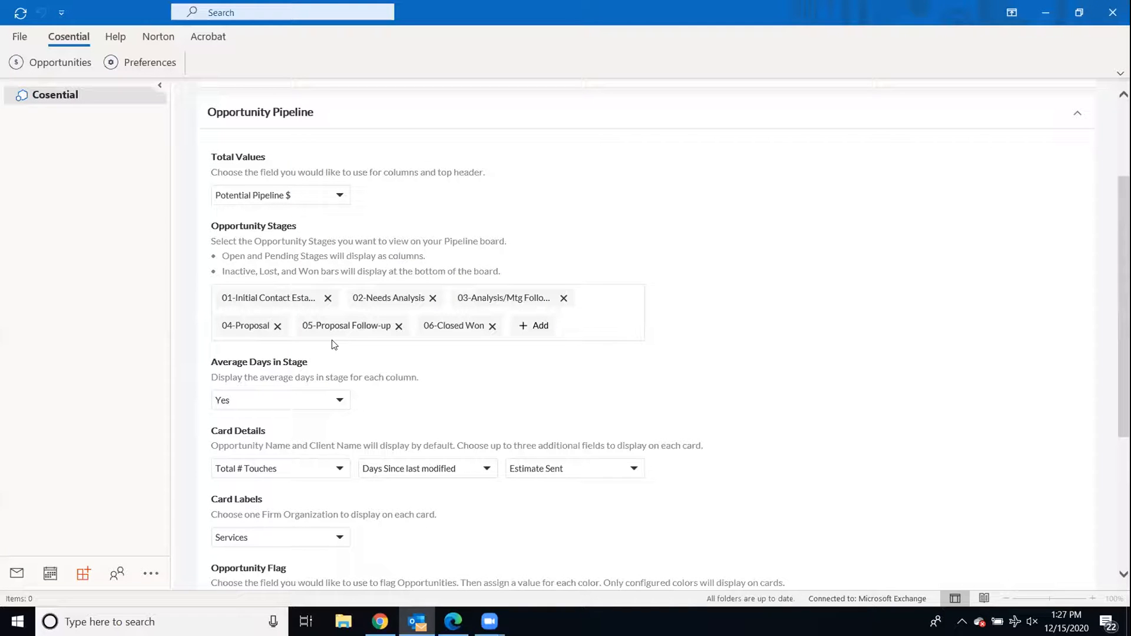
{"action": "scroll", "coordinate": [333, 344], "scroll_direction": "down", "scroll_amount": 3}
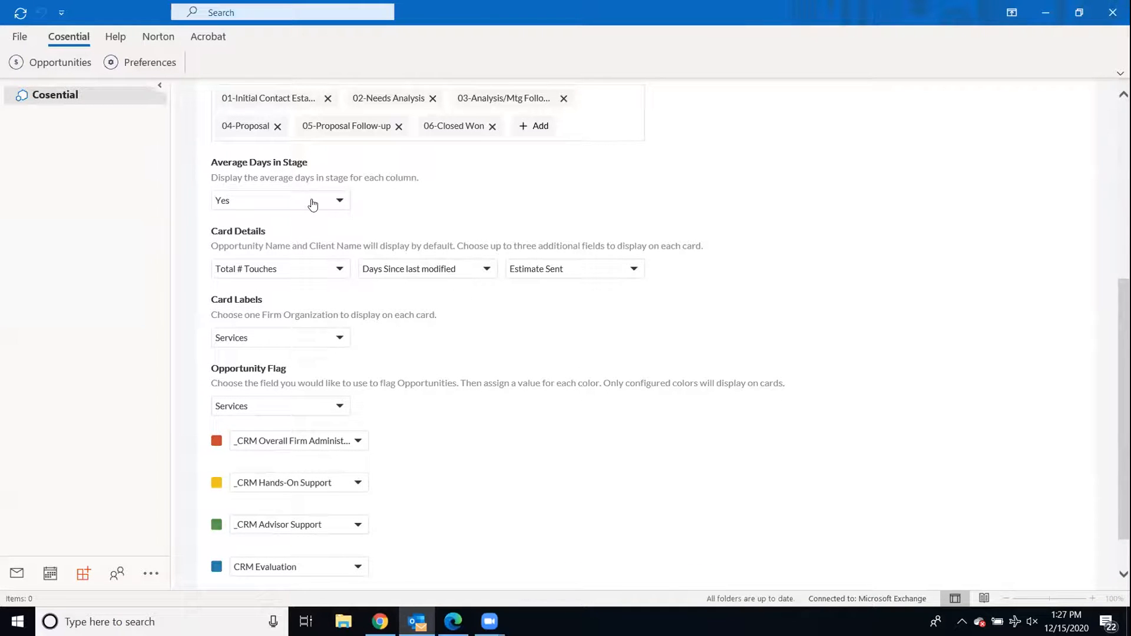
{"action": "scroll", "coordinate": [312, 205], "scroll_direction": "down", "scroll_amount": 1}
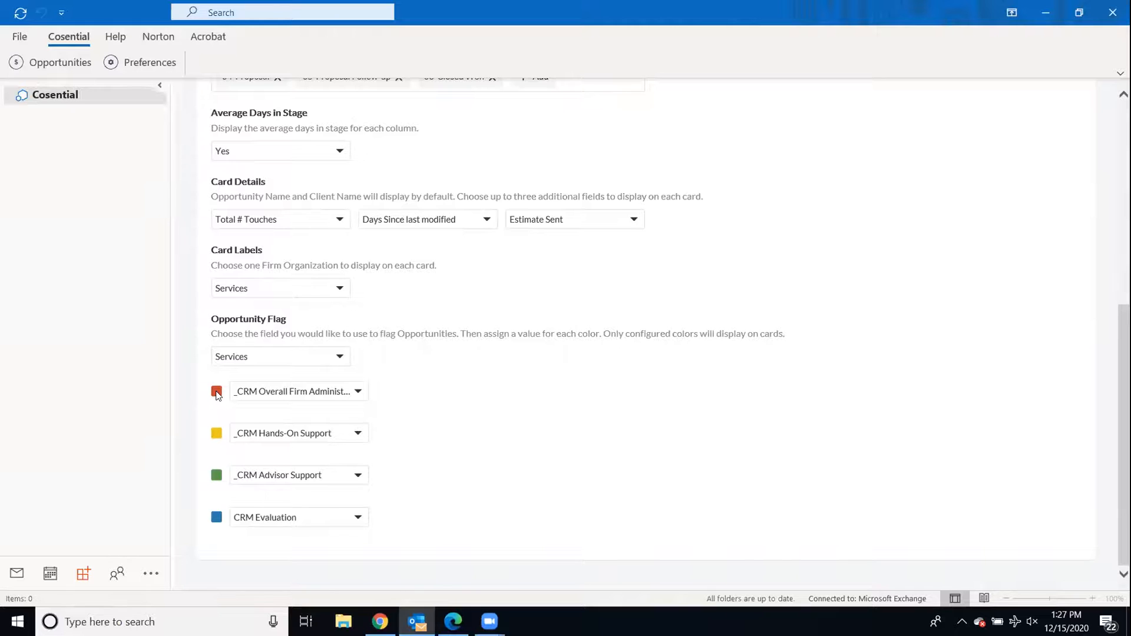
{"action": "scroll", "coordinate": [243, 546], "scroll_direction": "down", "scroll_amount": 1}
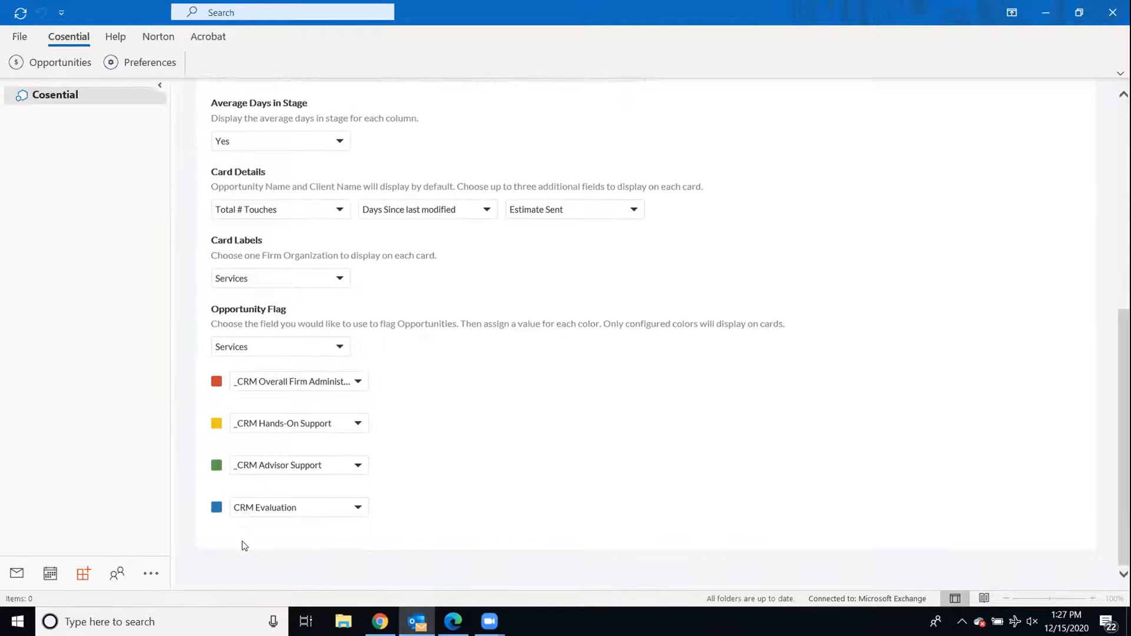
{"action": "scroll", "coordinate": [244, 546], "scroll_direction": "up", "scroll_amount": 1}
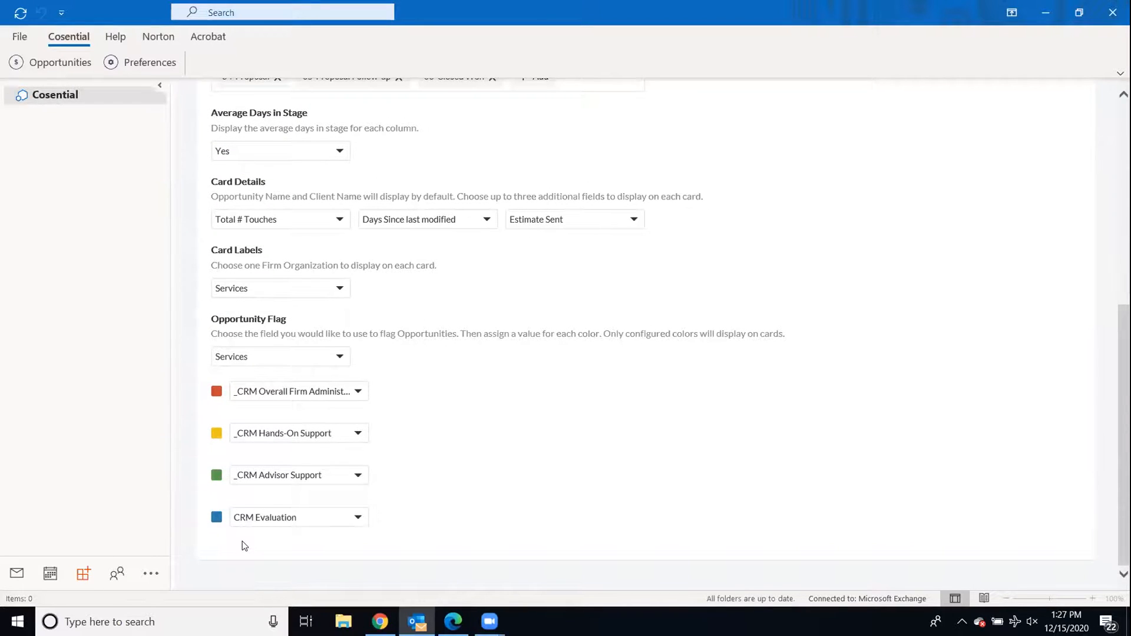
{"action": "left_click", "coordinate": [297, 396]}
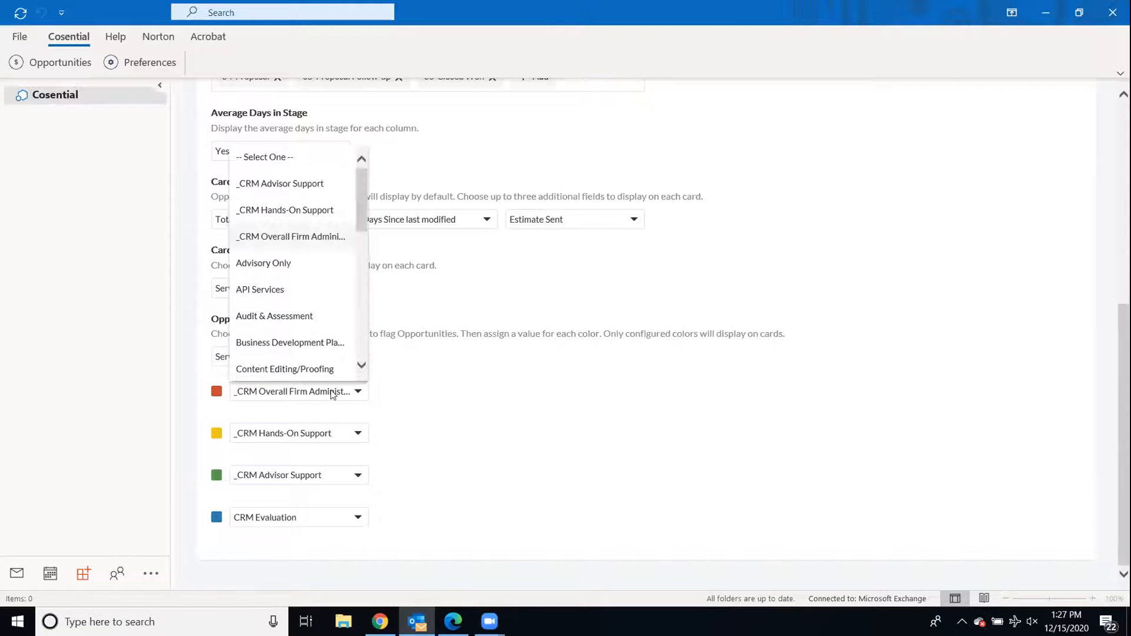
{"action": "scroll", "coordinate": [295, 313], "scroll_direction": "down", "scroll_amount": 3}
{"action": "scroll", "coordinate": [293, 312], "scroll_direction": "down", "scroll_amount": 2}
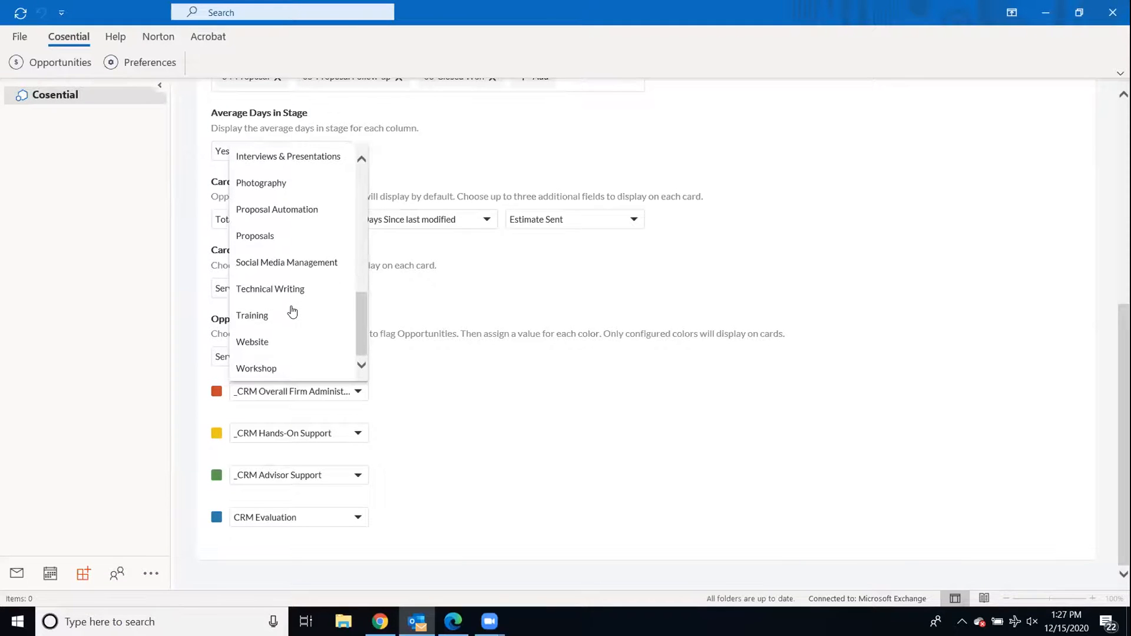
{"action": "scroll", "coordinate": [292, 311], "scroll_direction": "up", "scroll_amount": 5}
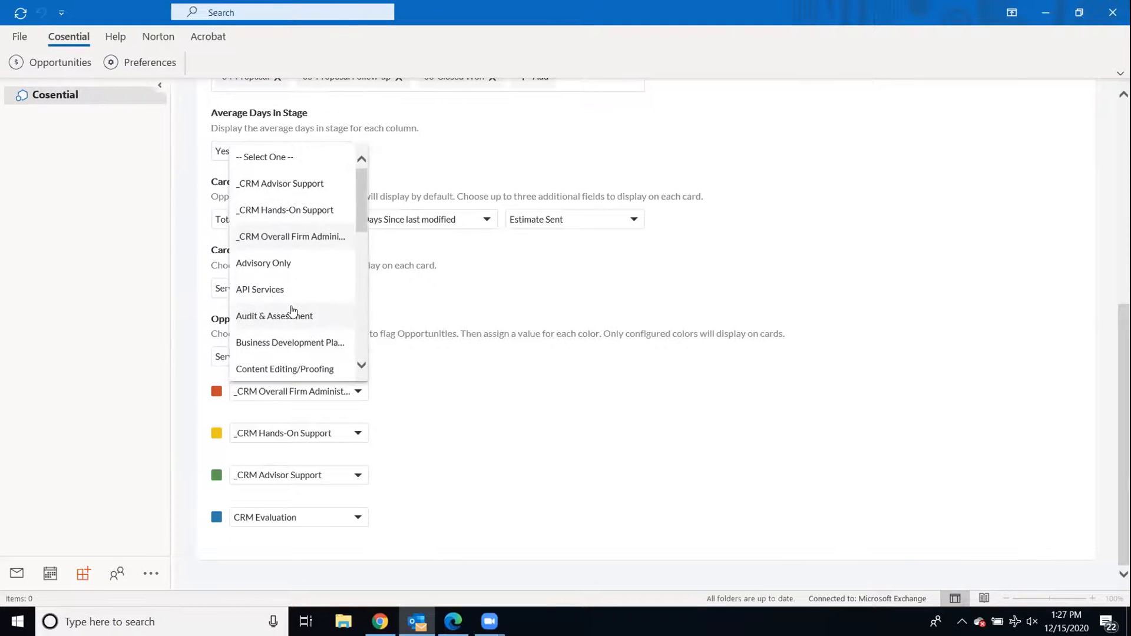
{"action": "left_click", "coordinate": [442, 388]}
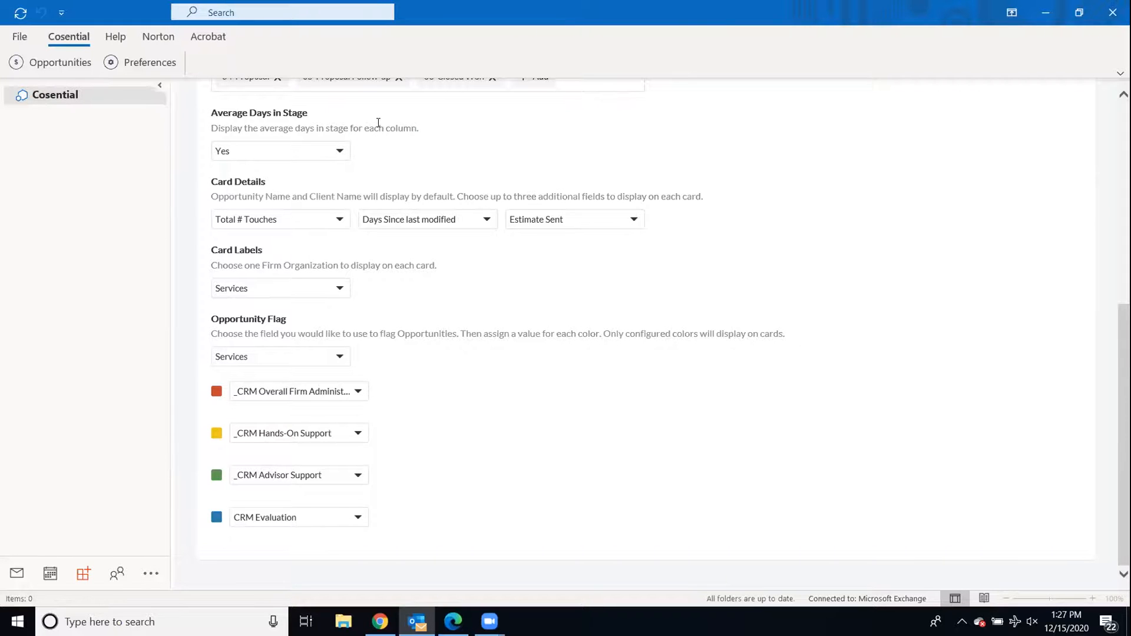
{"action": "scroll", "coordinate": [377, 121], "scroll_direction": "up", "scroll_amount": 6}
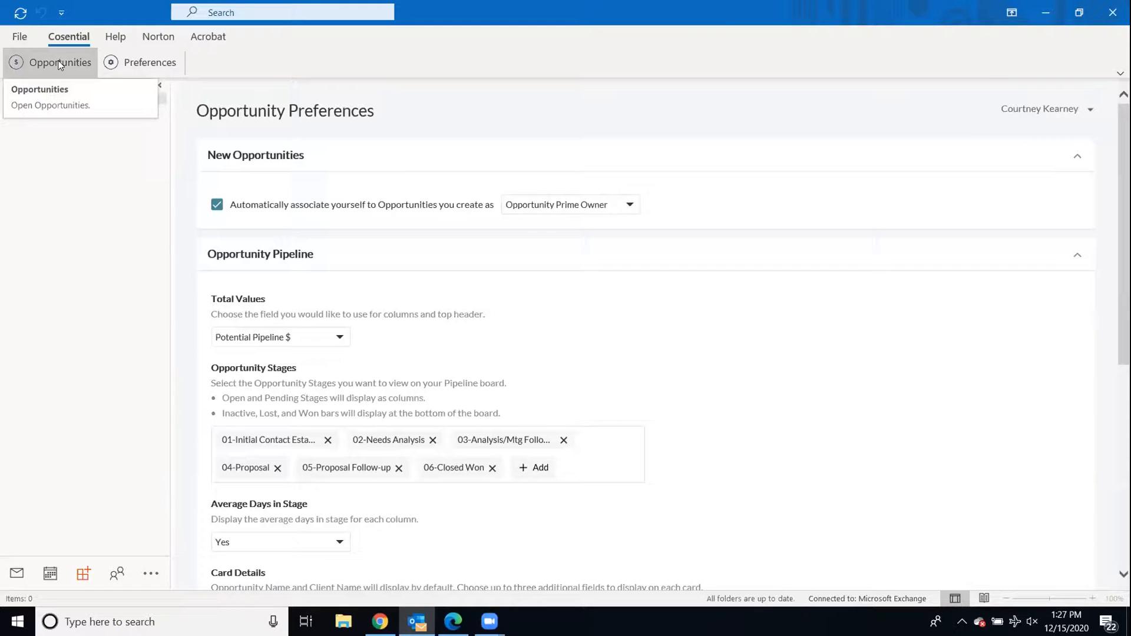
- Move the Created using CFO card to 03-Analysis/Mtg Follow-up and open its web record
{"action": "left_click", "coordinate": [59, 64]}
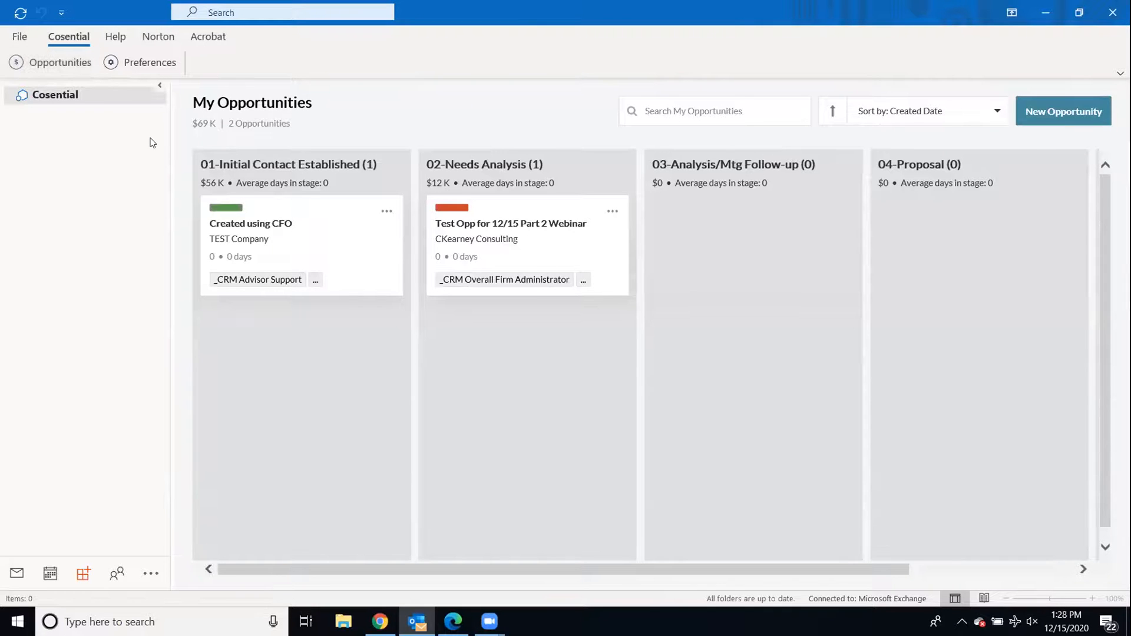
{"action": "left_click_drag", "start_coordinate": [319, 215], "coordinate": [799, 248]}
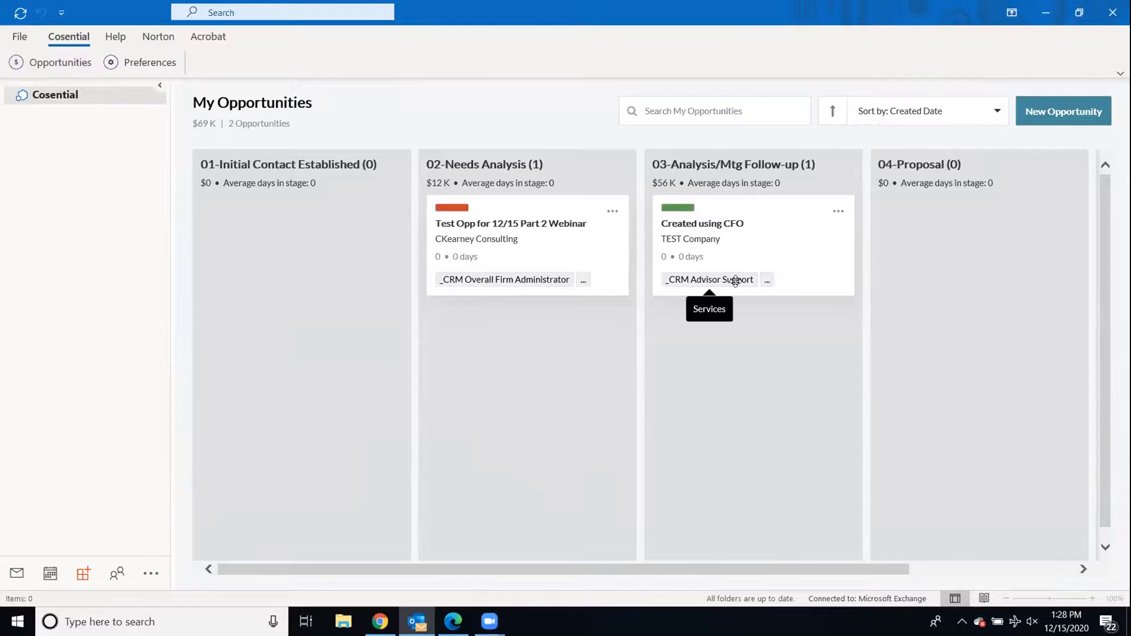
{"action": "mouse_move", "coordinate": [768, 283]}
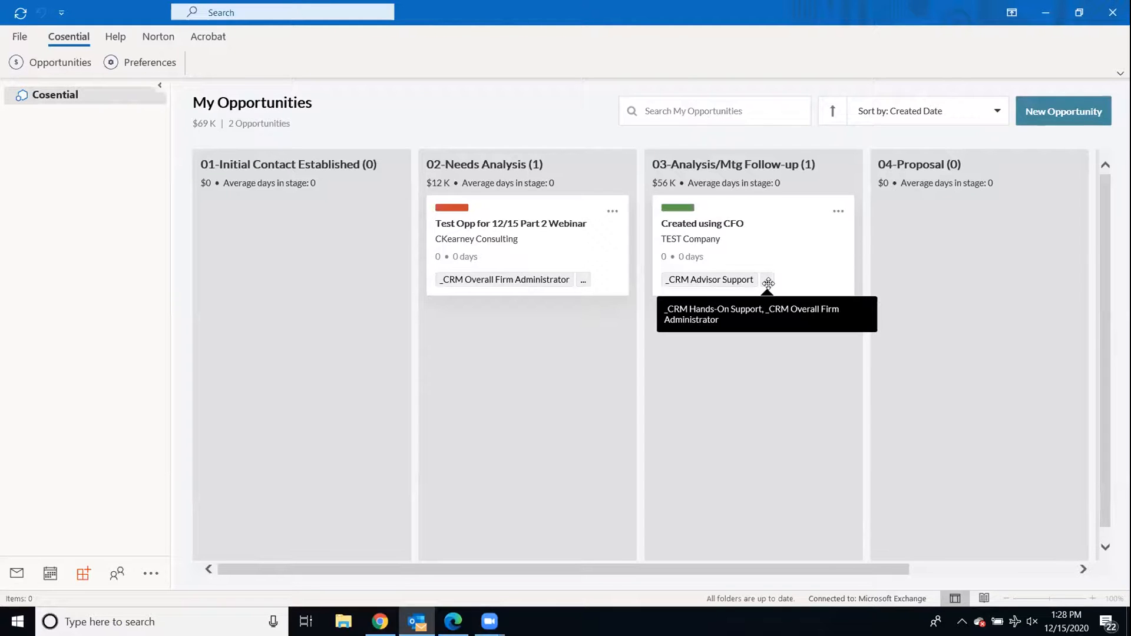
{"action": "left_click", "coordinate": [719, 225]}
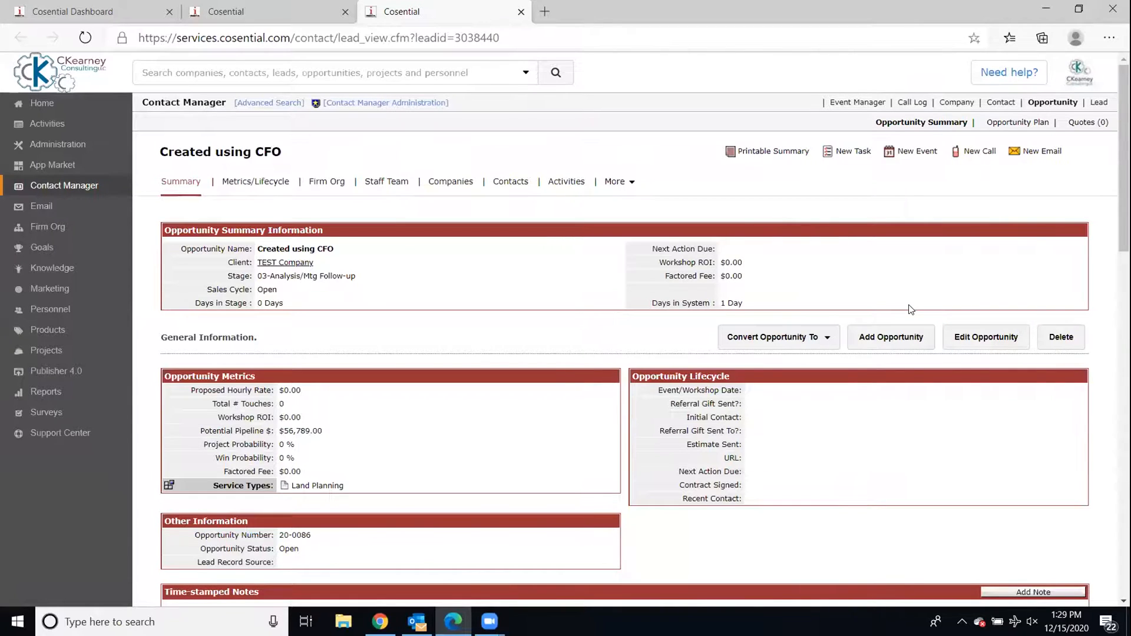
- Drag the Created using CFO card back into the 01-Initial Contact Established column
{"action": "key", "text": "alt+Tab"}
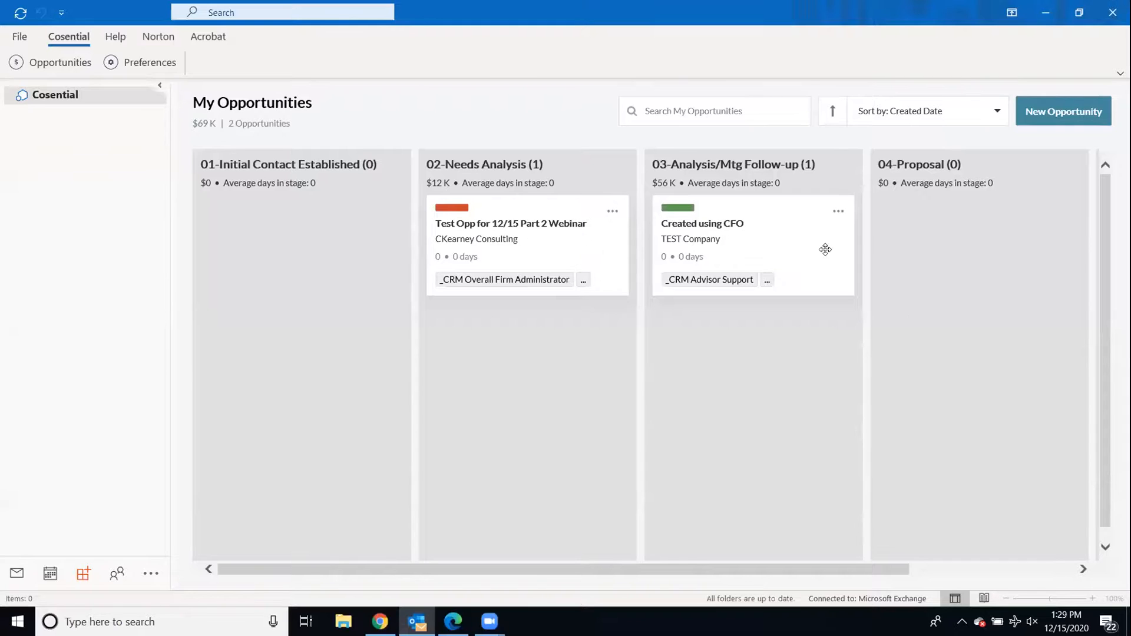
{"action": "left_click_drag", "start_coordinate": [749, 242], "coordinate": [355, 259]}
{"action": "left_click_drag", "start_coordinate": [801, 218], "coordinate": [329, 228]}
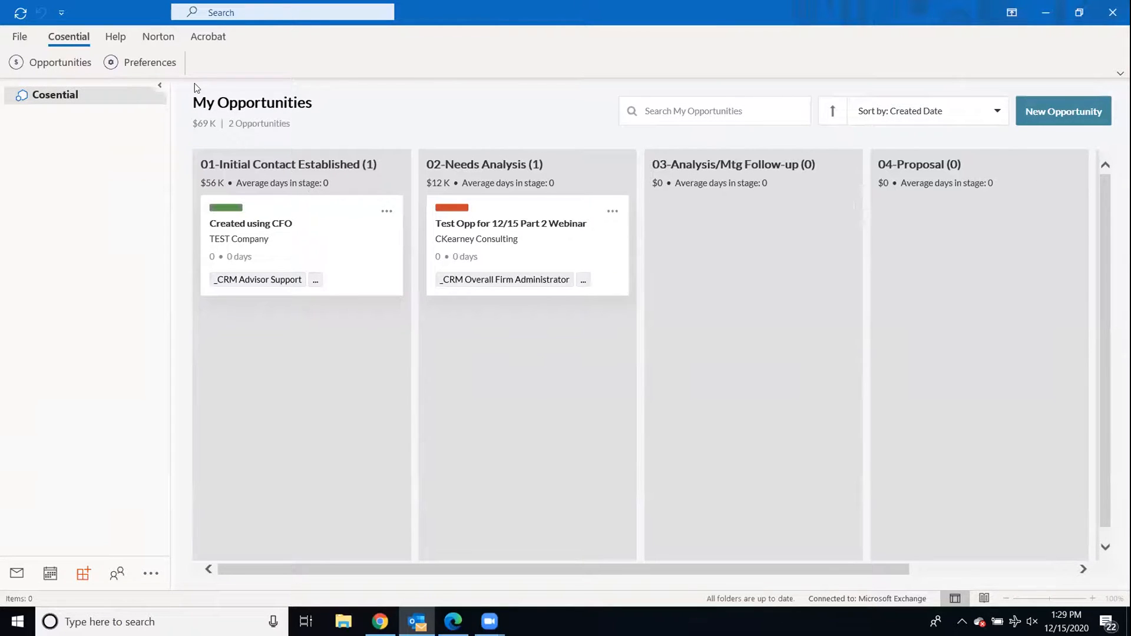
- Select the My Opportunities heading text on the board
{"action": "left_click_drag", "start_coordinate": [192, 101], "coordinate": [357, 100]}
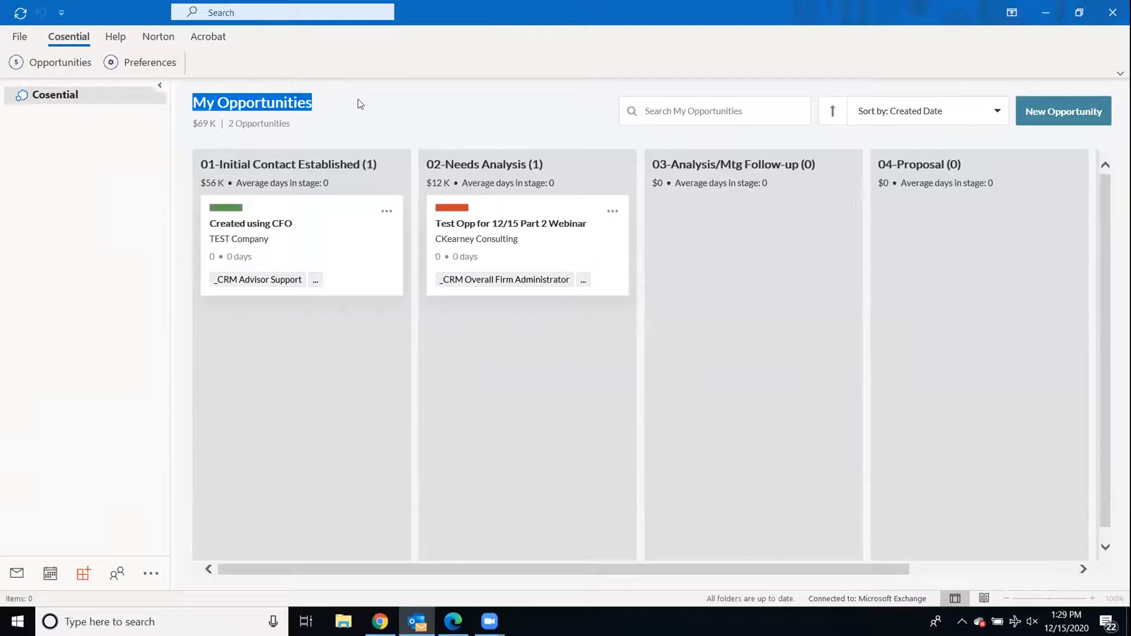
{"action": "left_click", "coordinate": [343, 96]}
{"action": "double_click", "coordinate": [302, 101]}
{"action": "left_click_drag", "start_coordinate": [308, 99], "coordinate": [192, 102]}
- Review the Created using CFO opportunity record in the browser, then return to Outlook
{"action": "key", "text": "alt+Tab"}
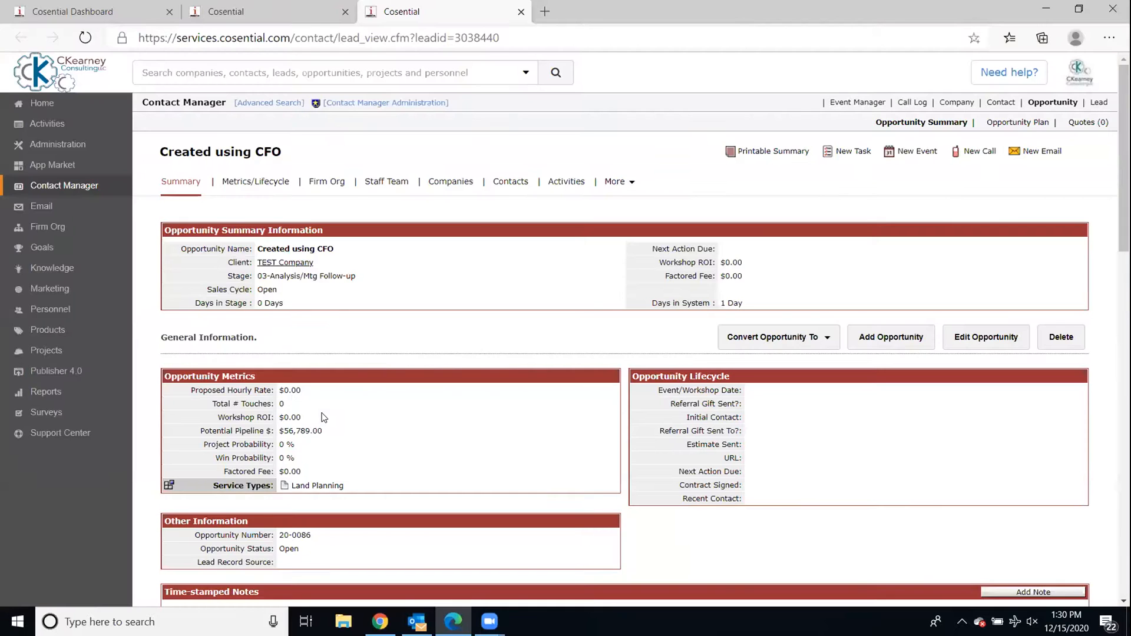
{"action": "scroll", "coordinate": [324, 417], "scroll_direction": "down", "scroll_amount": 10}
{"action": "scroll", "coordinate": [323, 417], "scroll_direction": "up", "scroll_amount": 2}
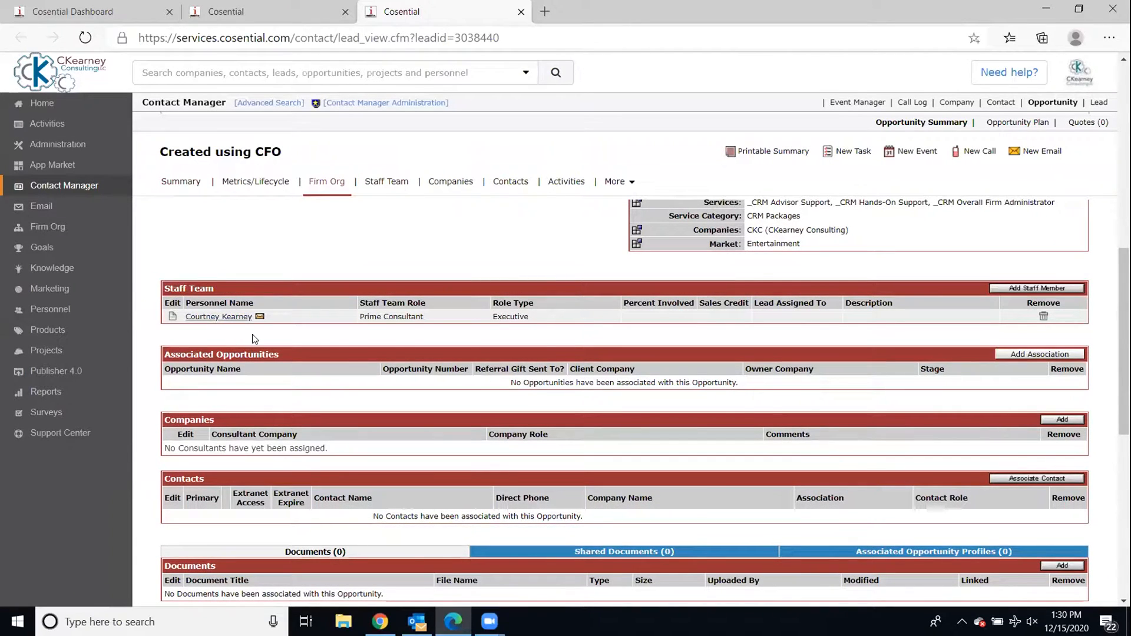
{"action": "key", "text": "alt+Tab"}
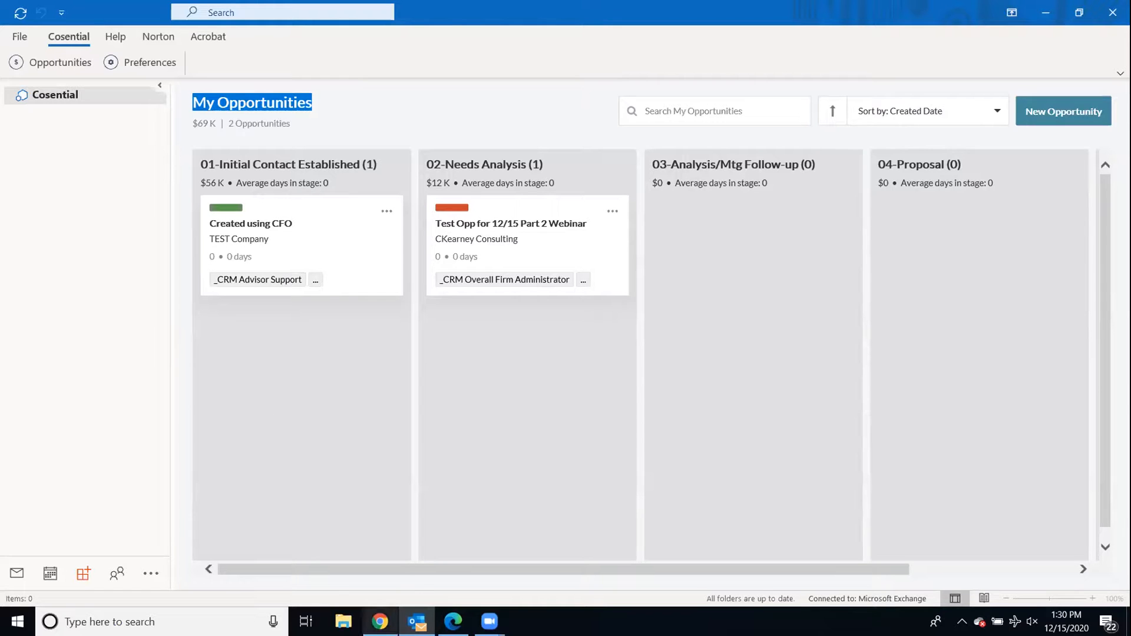
- Bring the Cosential web record forward and launch Support Center from the left sidebar
{"action": "left_click", "coordinate": [417, 622]}
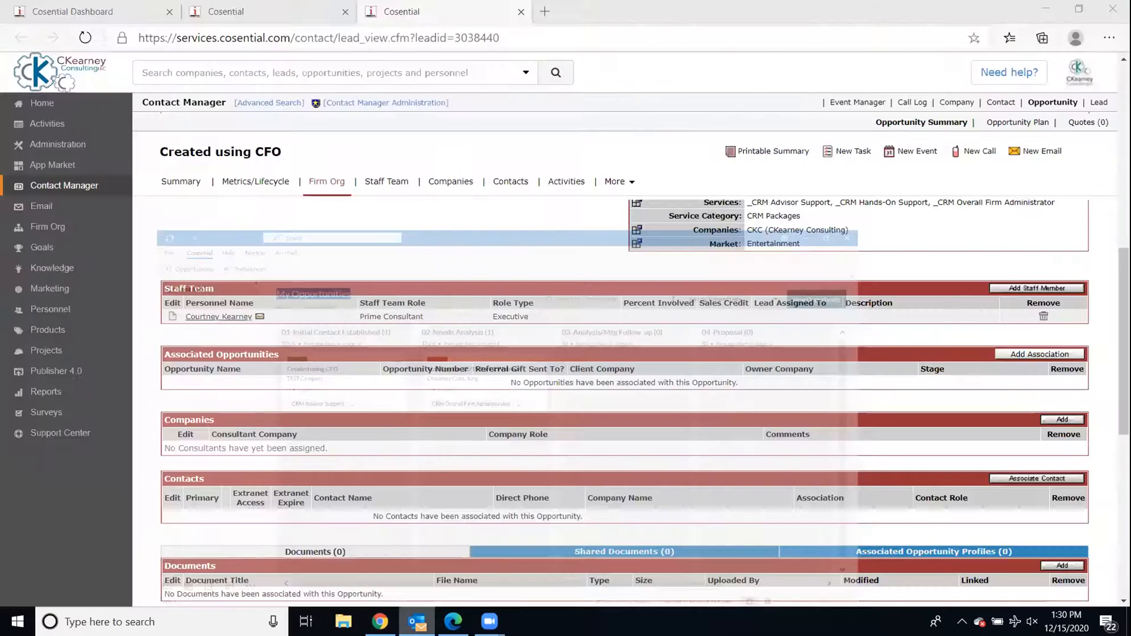
{"action": "left_click", "coordinate": [417, 622]}
{"action": "left_click", "coordinate": [453, 621]}
{"action": "right_click", "coordinate": [453, 621]}
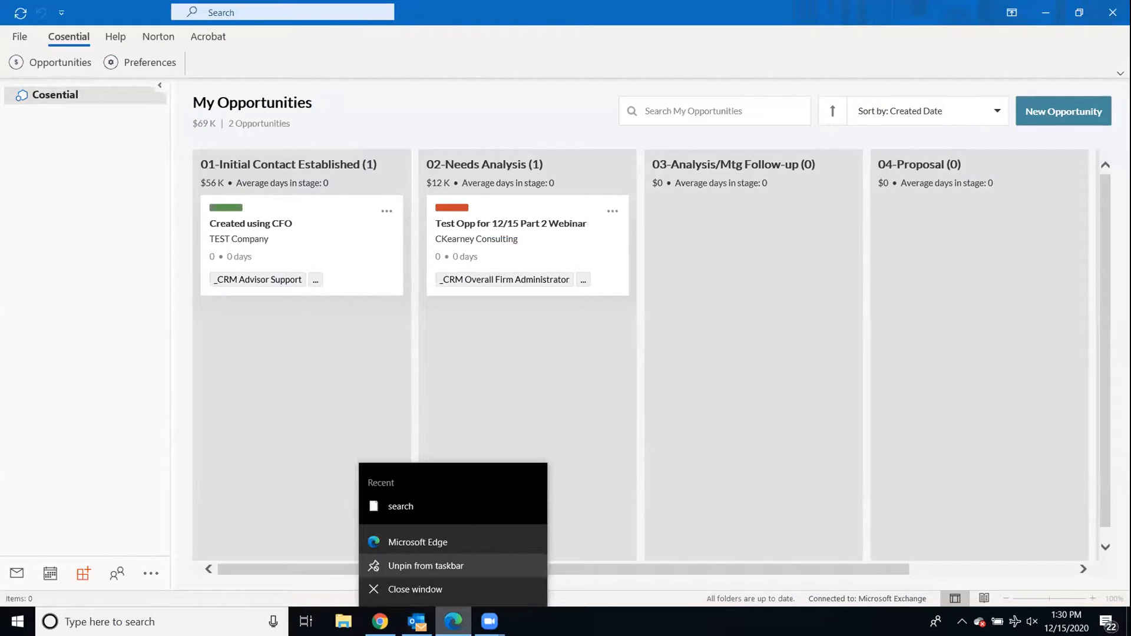
{"action": "left_click", "coordinate": [453, 622]}
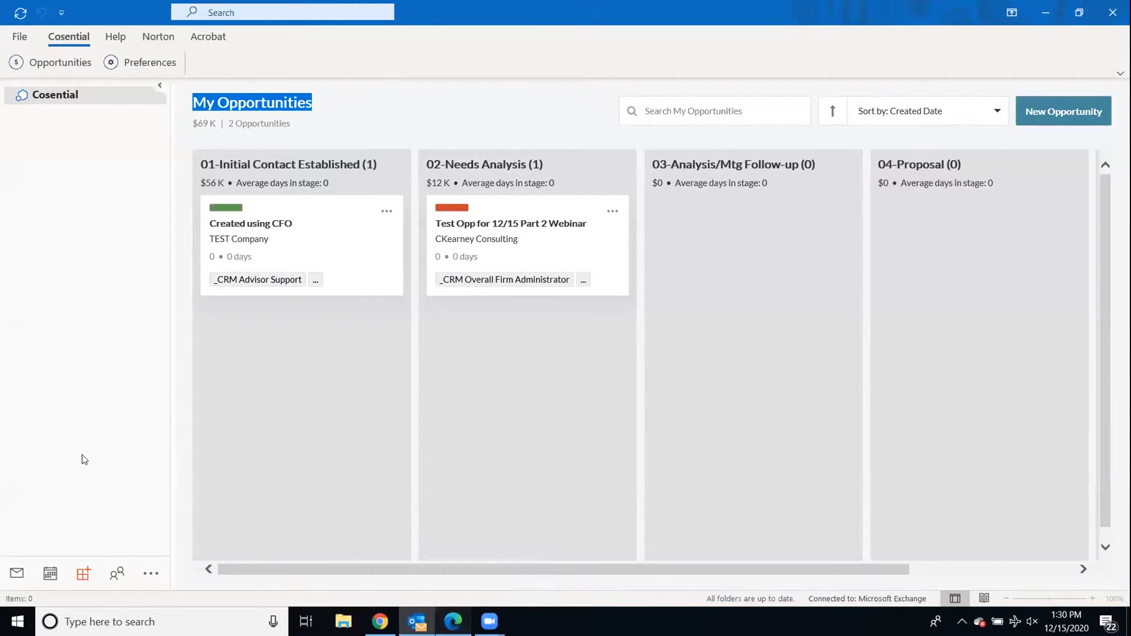
{"action": "key", "text": "alt+Tab"}
{"action": "left_click", "coordinate": [46, 441]}
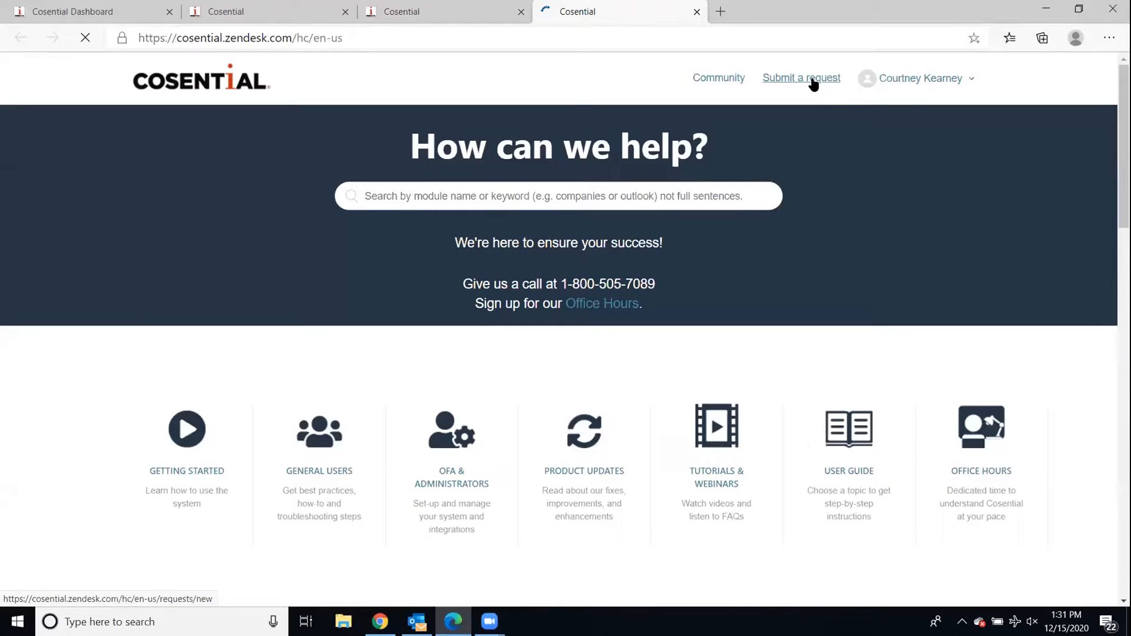
- Start a new support request with type Enhancement Feature Suggestion
{"action": "left_click", "coordinate": [813, 84]}
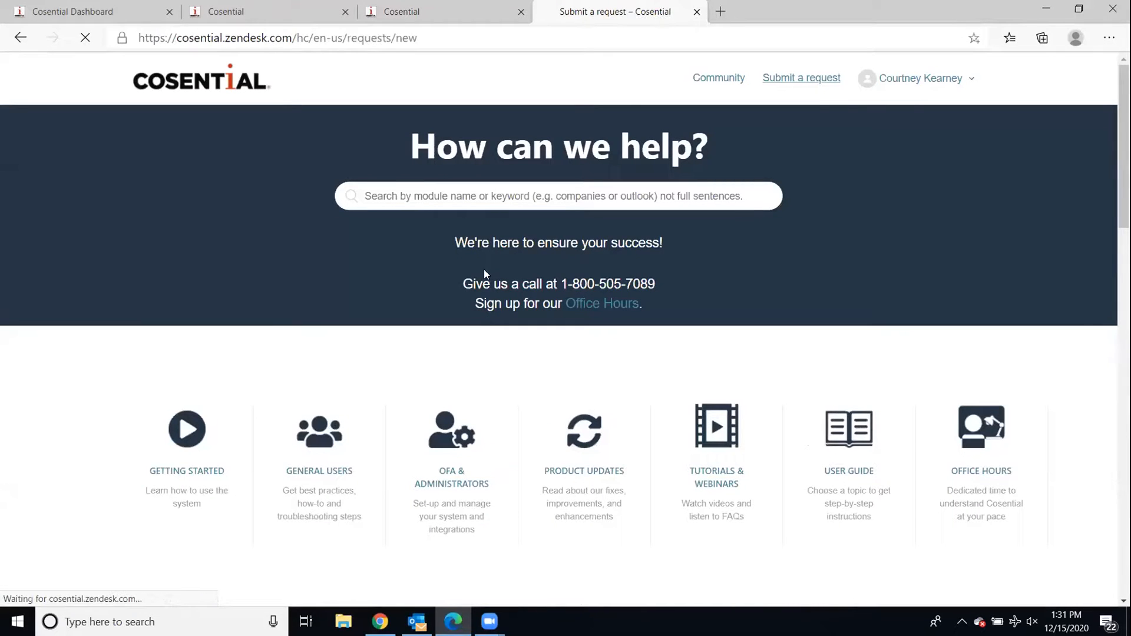
{"action": "left_click", "coordinate": [385, 272]}
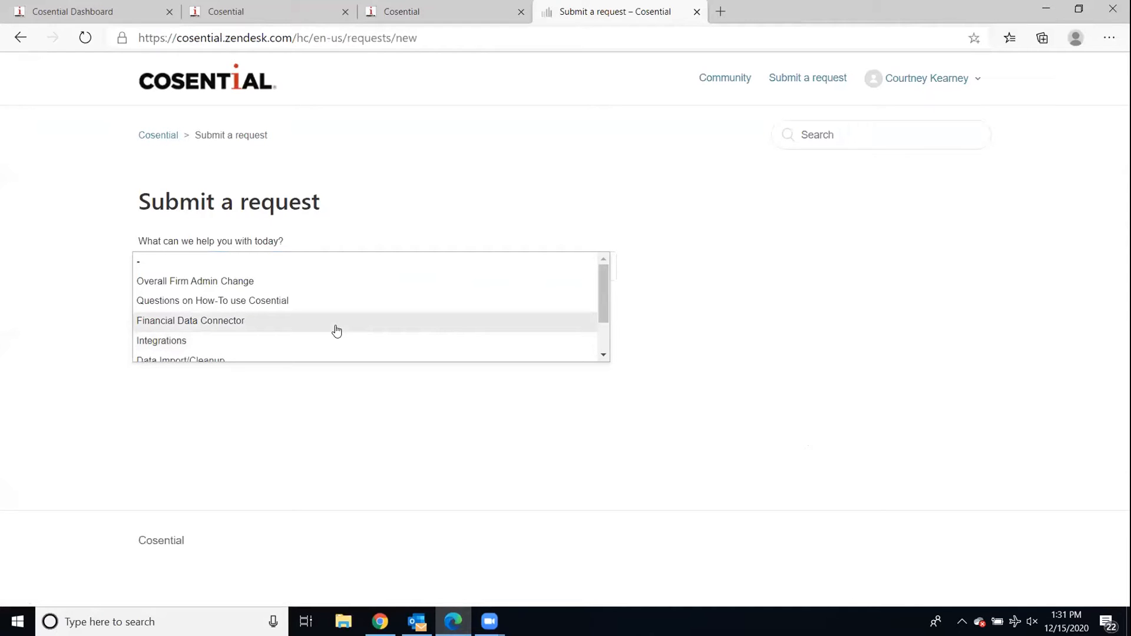
{"action": "scroll", "coordinate": [336, 331], "scroll_direction": "down", "scroll_amount": 1}
{"action": "scroll", "coordinate": [336, 331], "scroll_direction": "up", "scroll_amount": 1}
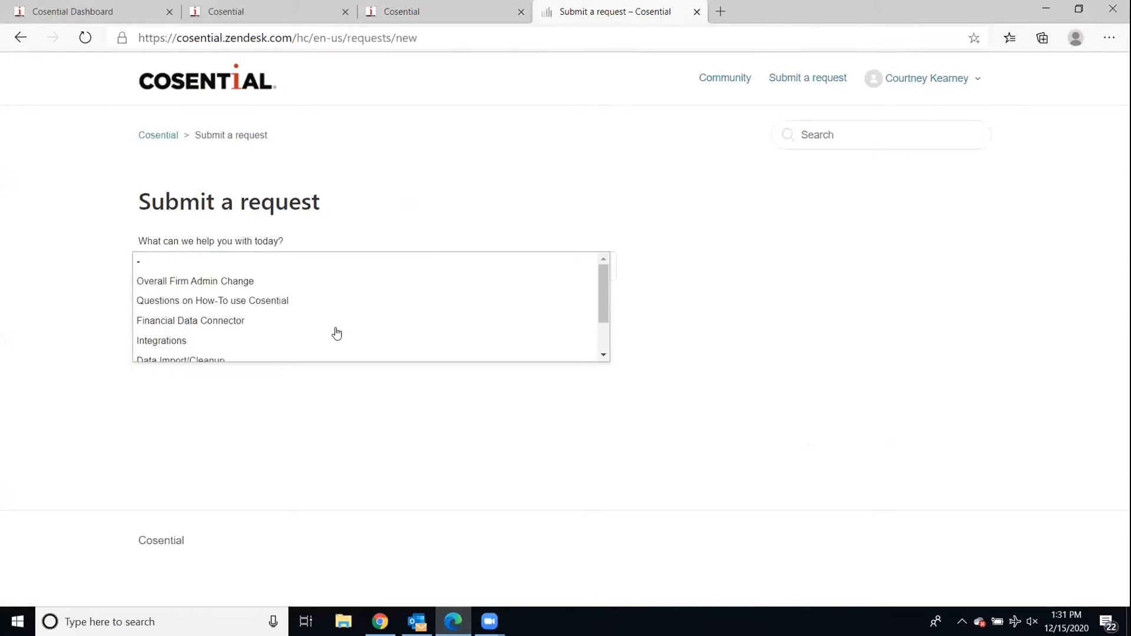
{"action": "scroll", "coordinate": [332, 331], "scroll_direction": "up", "scroll_amount": 1}
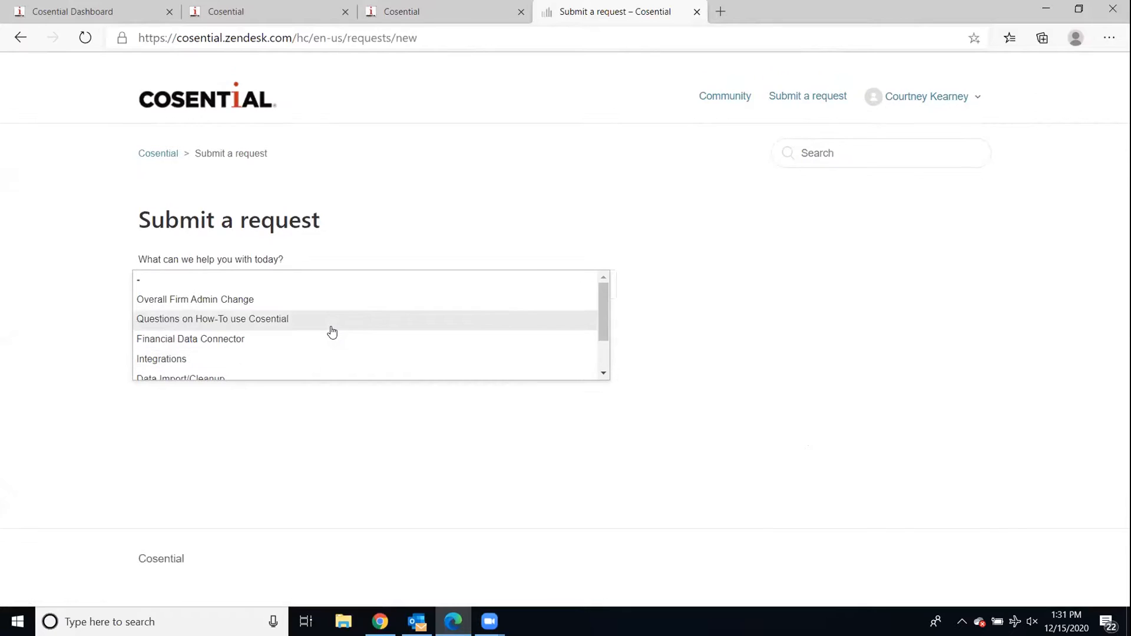
{"action": "scroll", "coordinate": [332, 338], "scroll_direction": "down", "scroll_amount": 1}
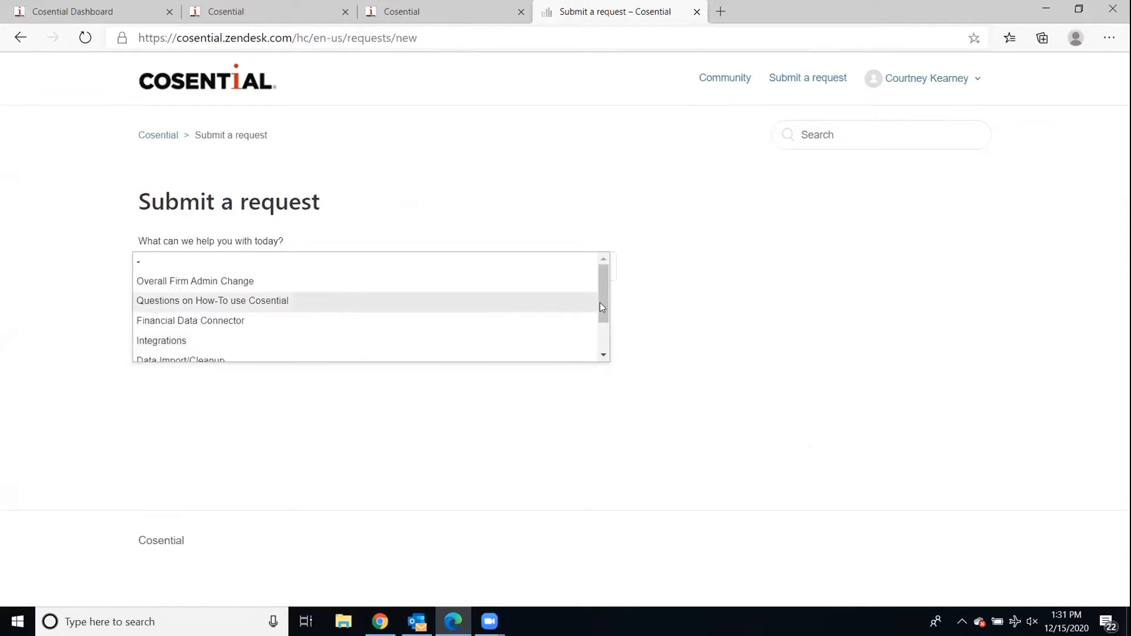
{"action": "left_click", "coordinate": [607, 353]}
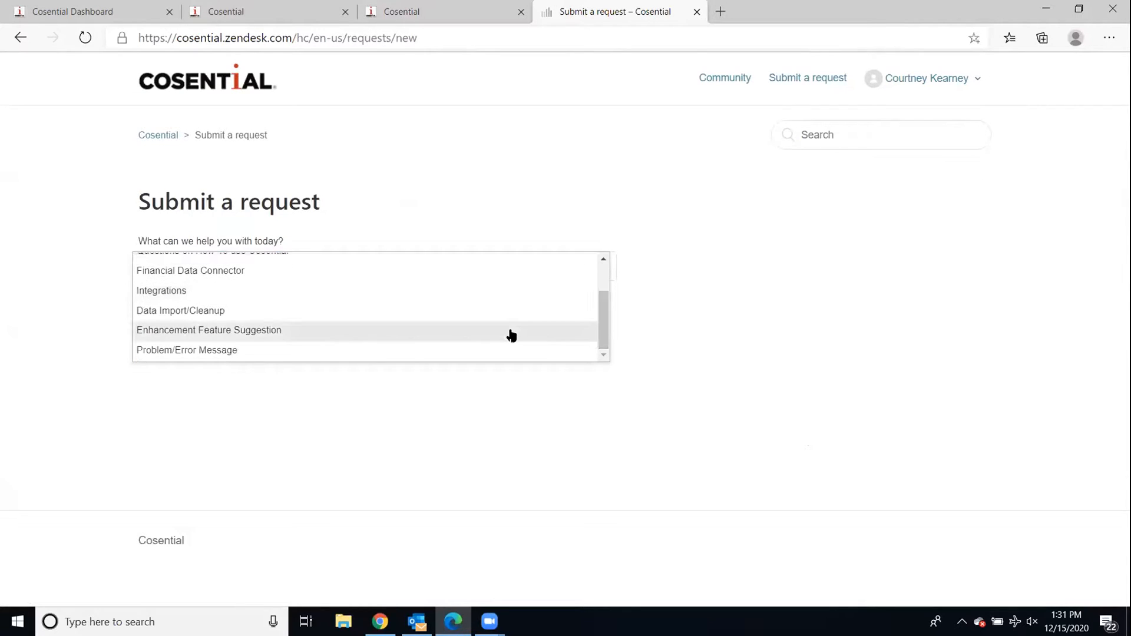
{"action": "left_click", "coordinate": [510, 334]}
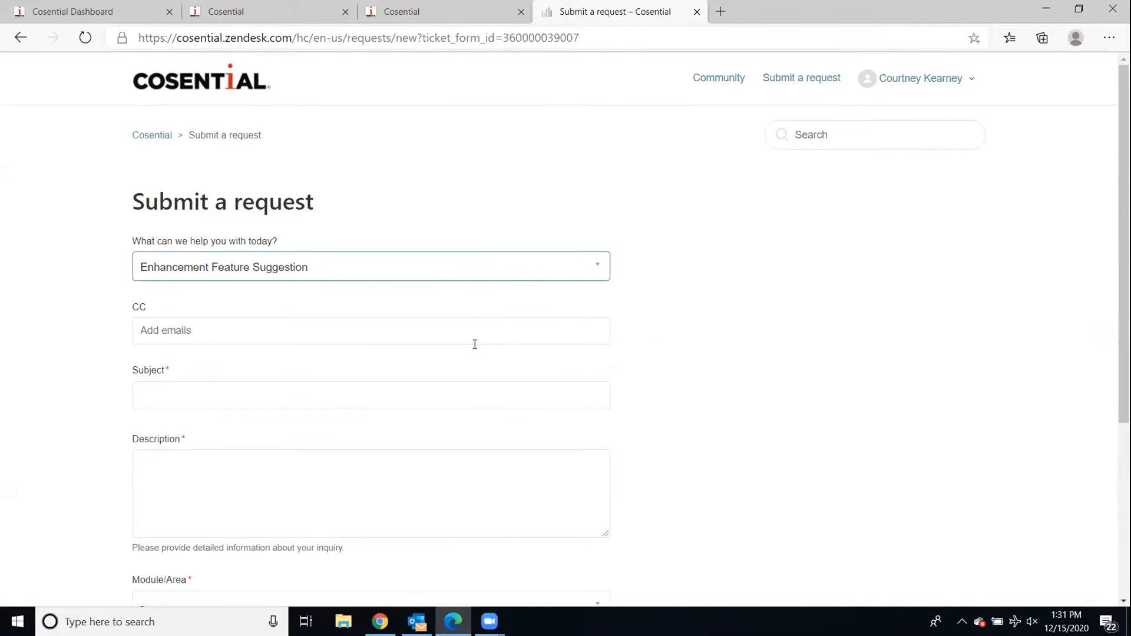
- Set the request's Module/Area to Cosential for Outlook
{"action": "scroll", "coordinate": [475, 343], "scroll_direction": "down", "scroll_amount": 2}
{"action": "left_click", "coordinate": [222, 457]}
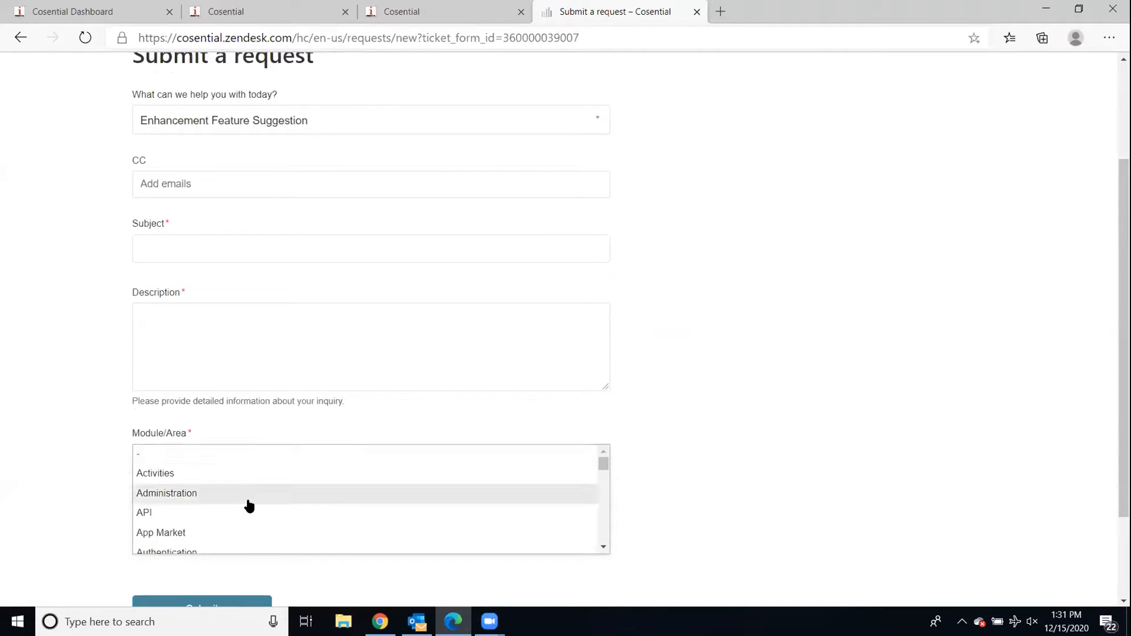
{"action": "scroll", "coordinate": [217, 469], "scroll_direction": "down", "scroll_amount": 3}
{"action": "left_click", "coordinate": [215, 465]}
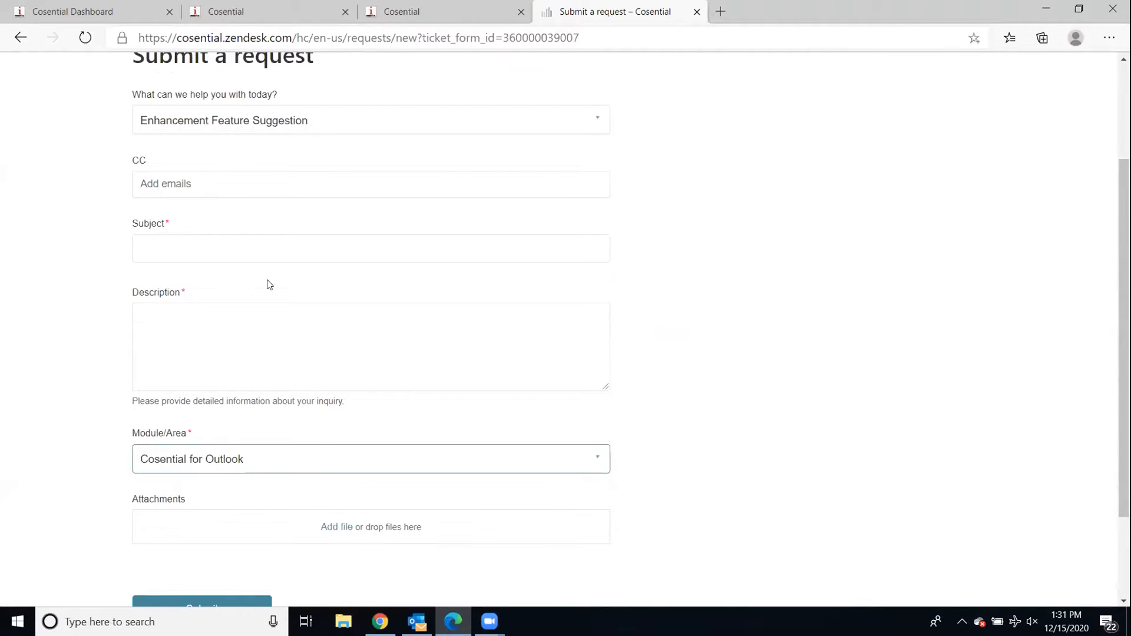